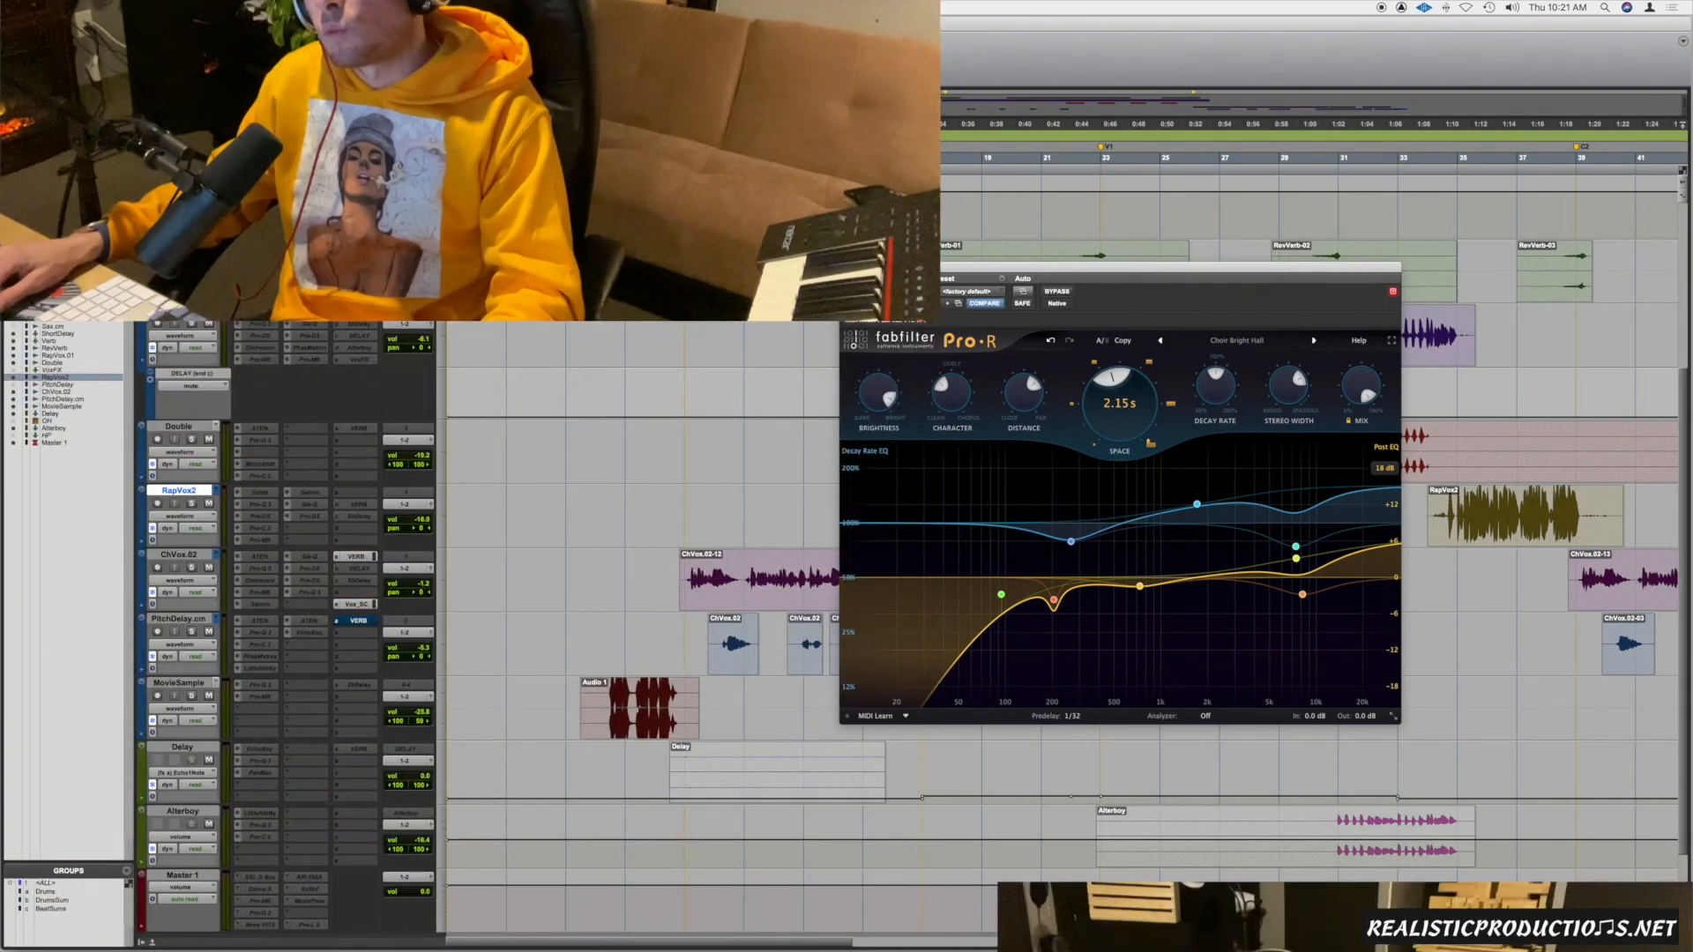
# Step: Reposition the Verb track's Pro-R reverb window over the arrangement and examine its Space and Predelay settings
pyautogui.click(210, 185)
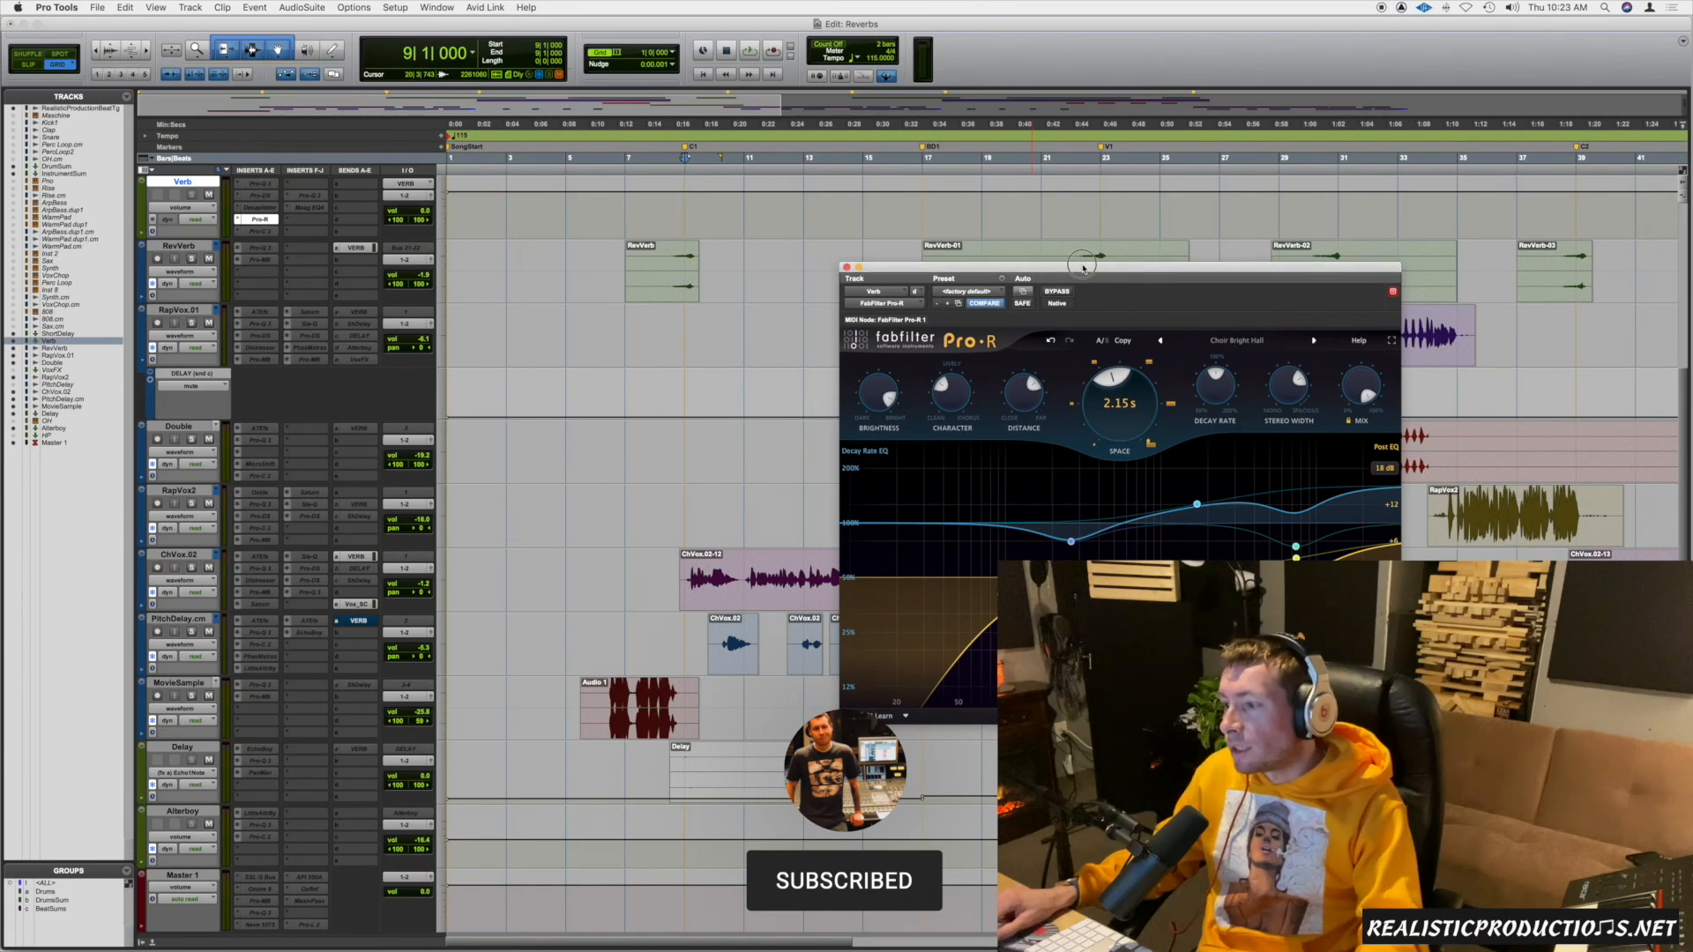
pyautogui.moveTo(1082, 268); pyautogui.dragTo(1012, 259)
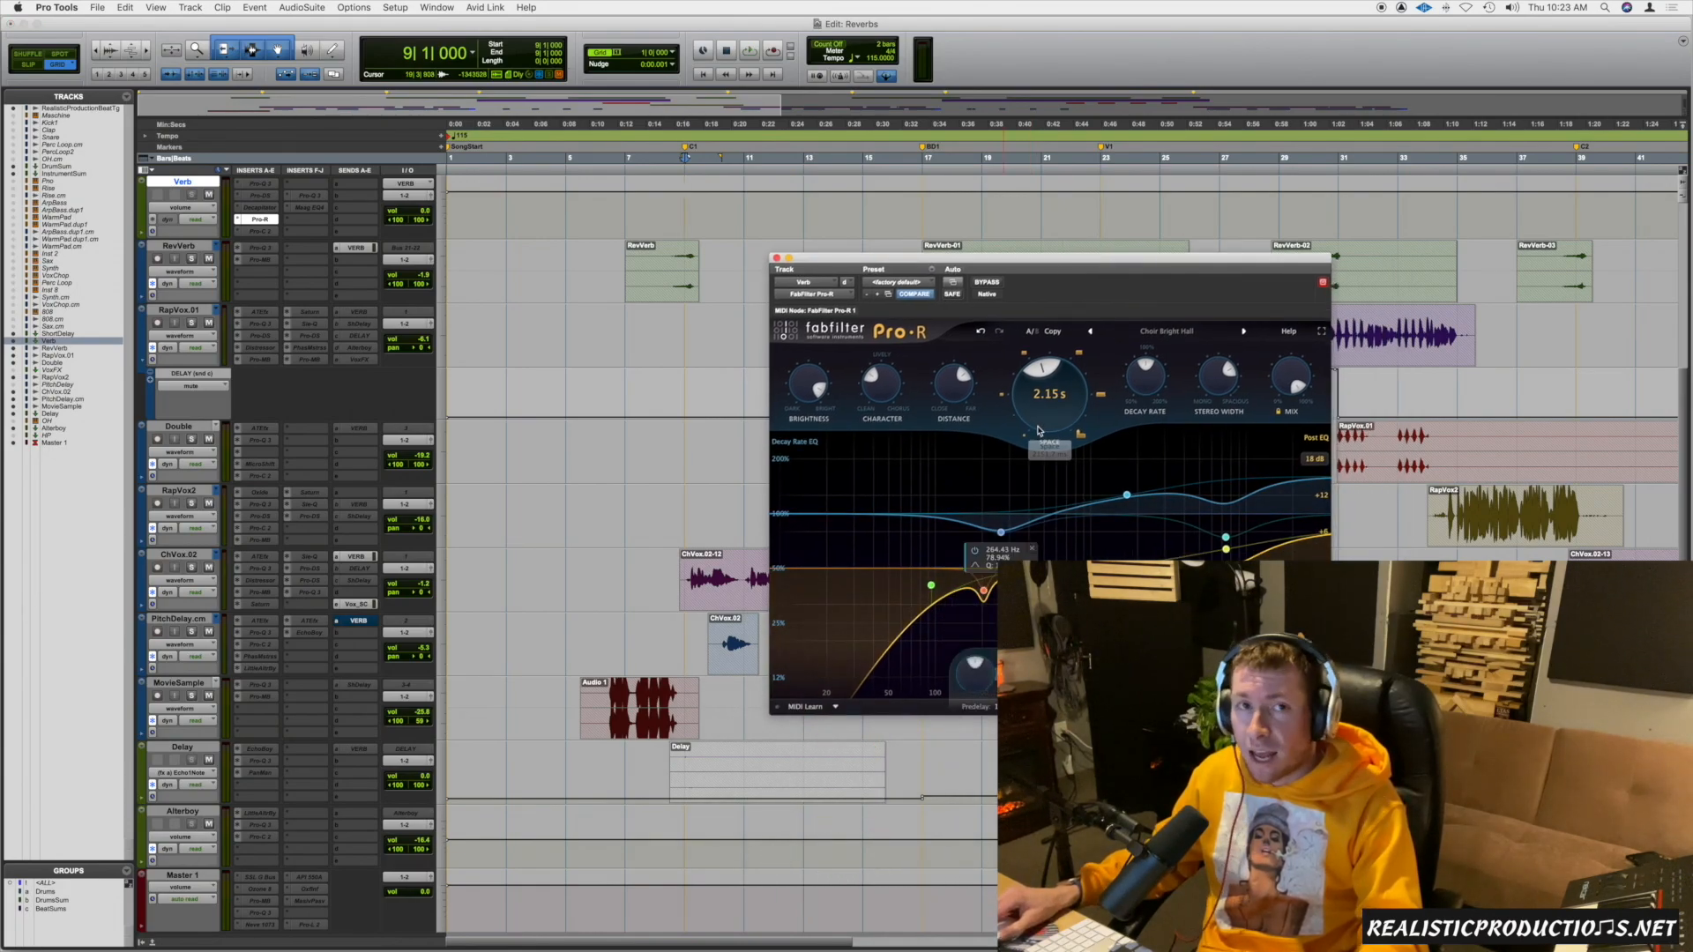
pyautogui.moveTo(1048, 411)
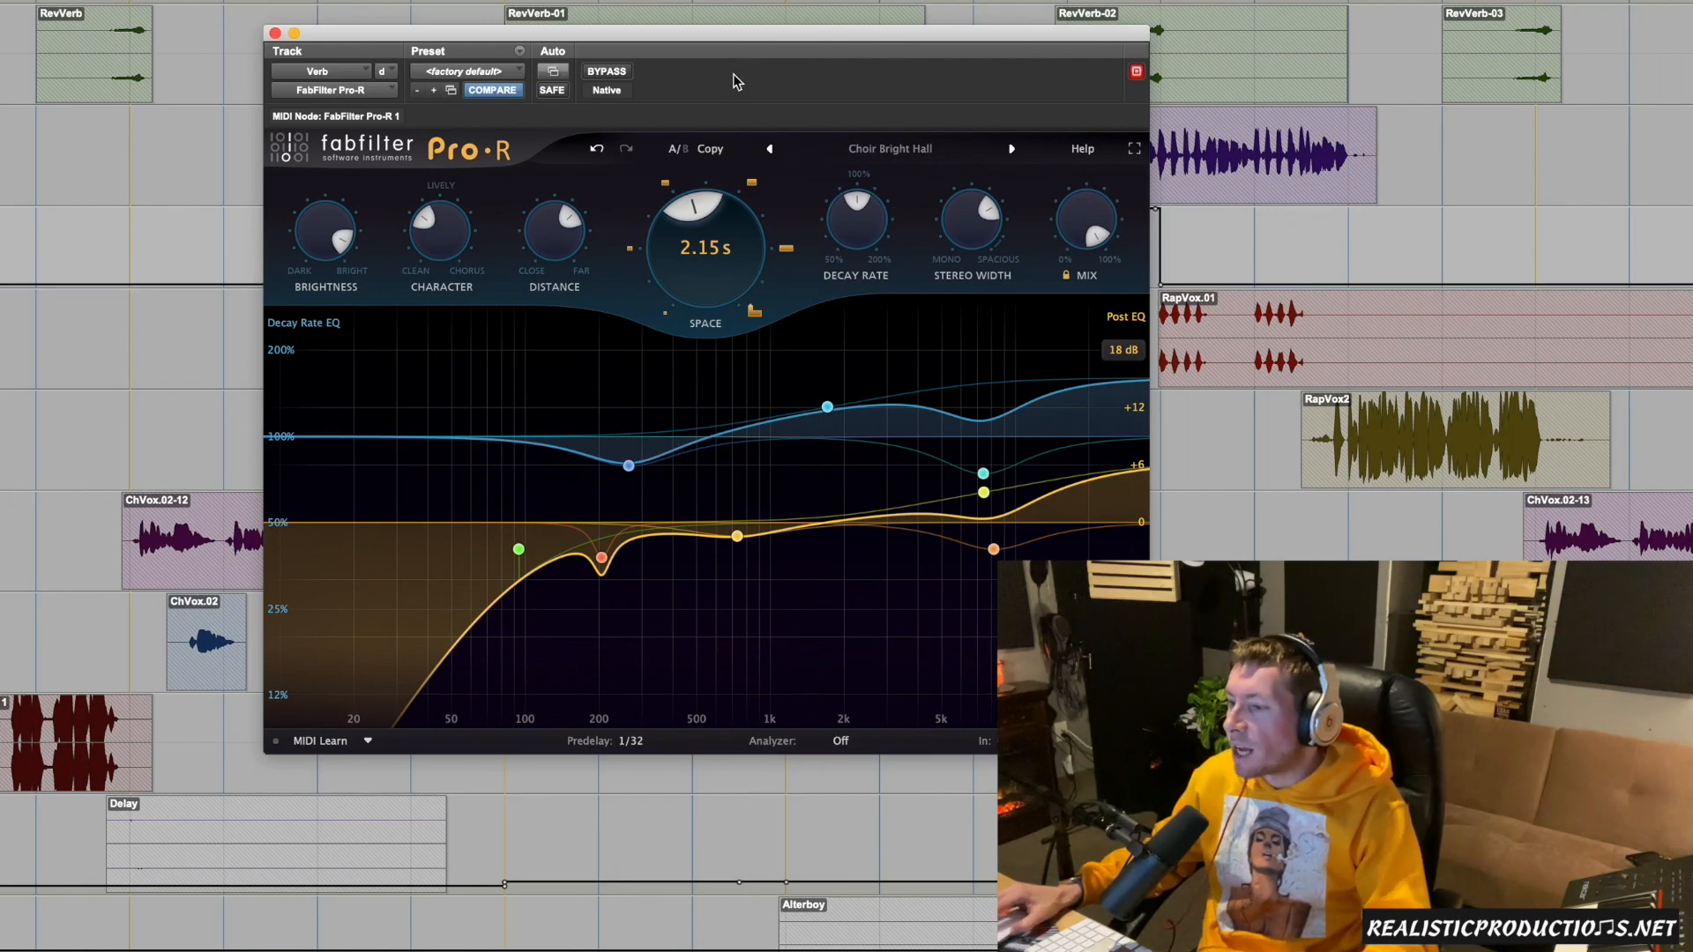
pyautogui.moveTo(631, 743)
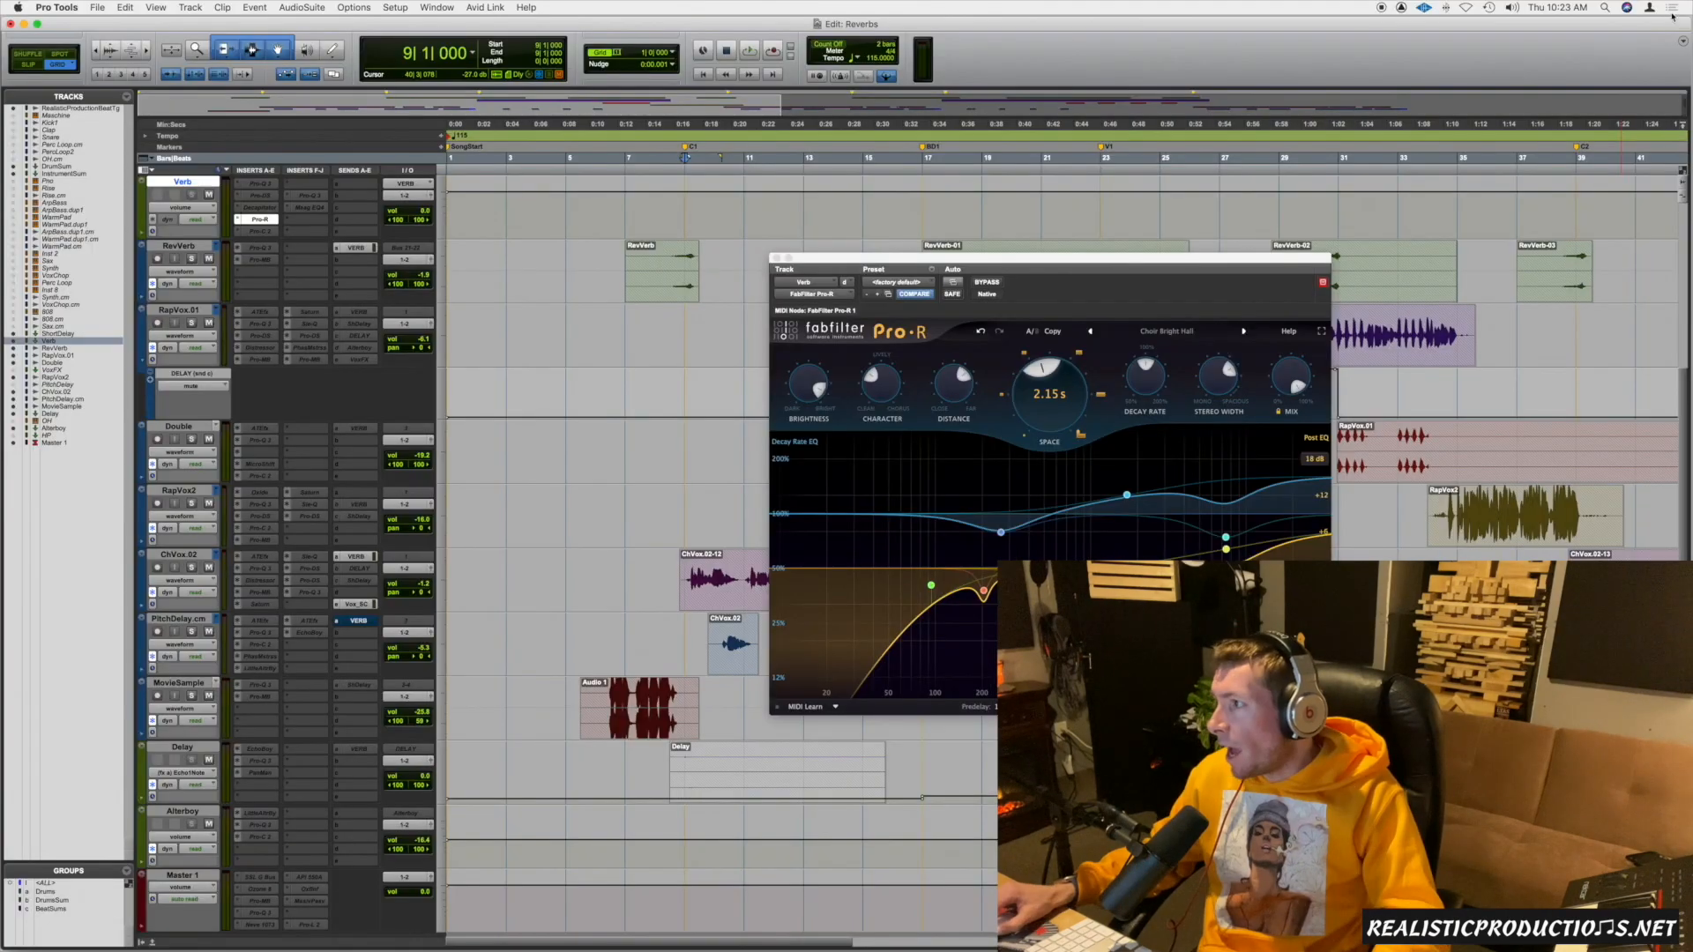
# Step: Open the calculator widget in macOS Notification Center and compute 7500/115
pyautogui.click(1672, 7)
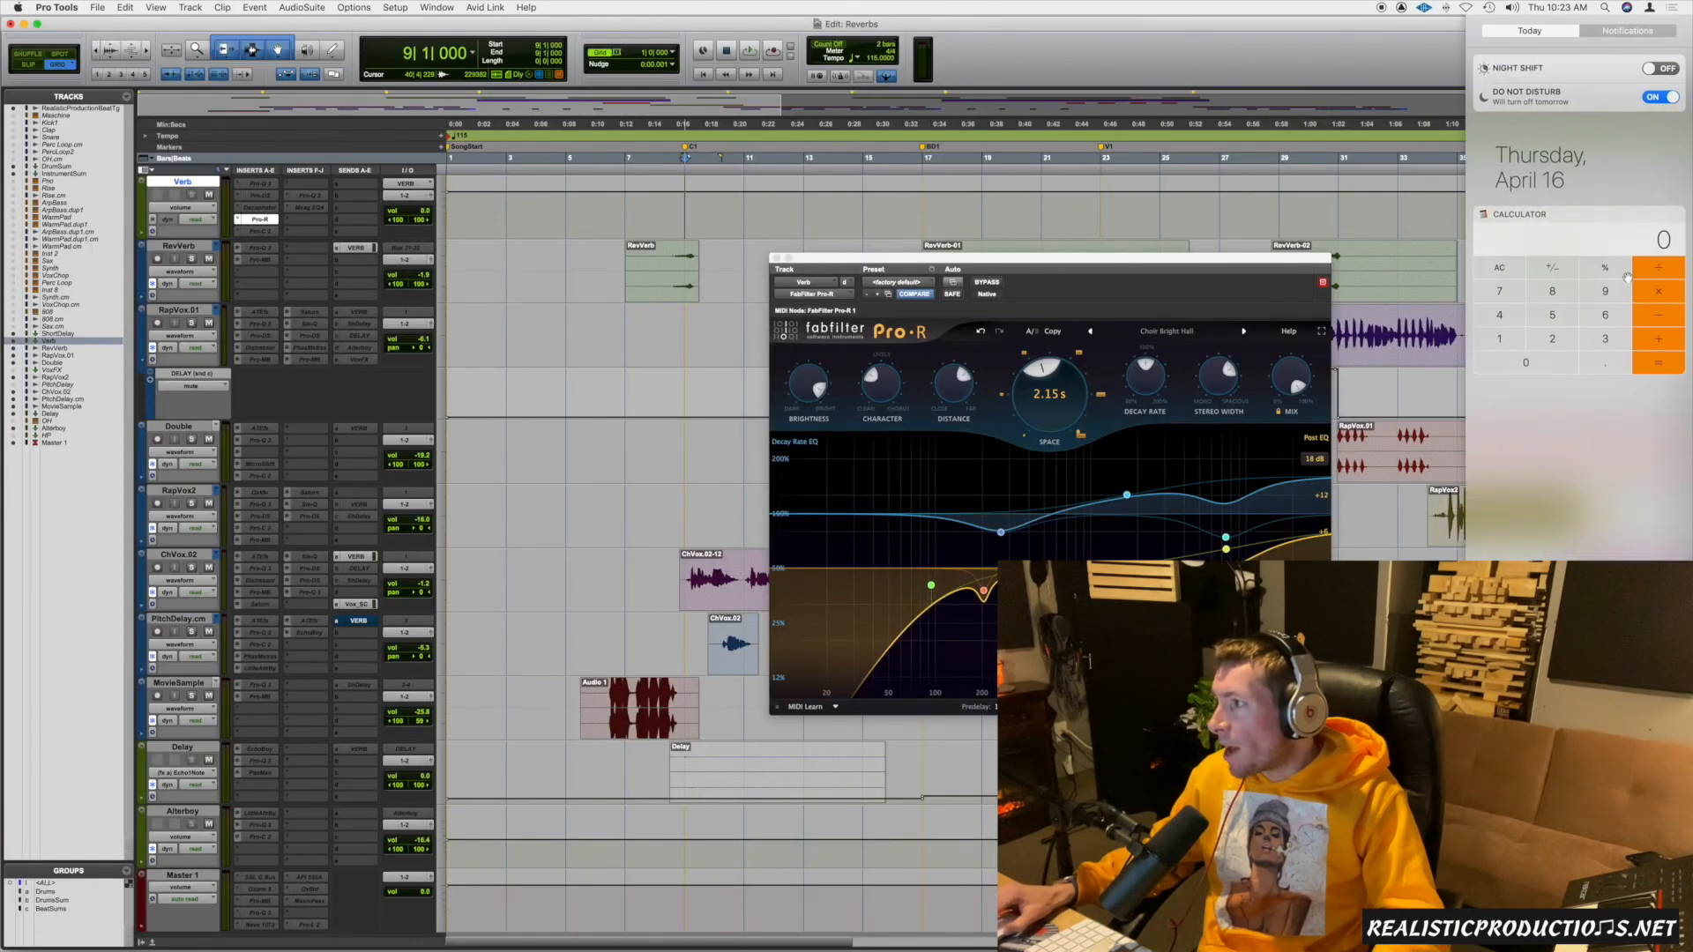
pyautogui.write('75')
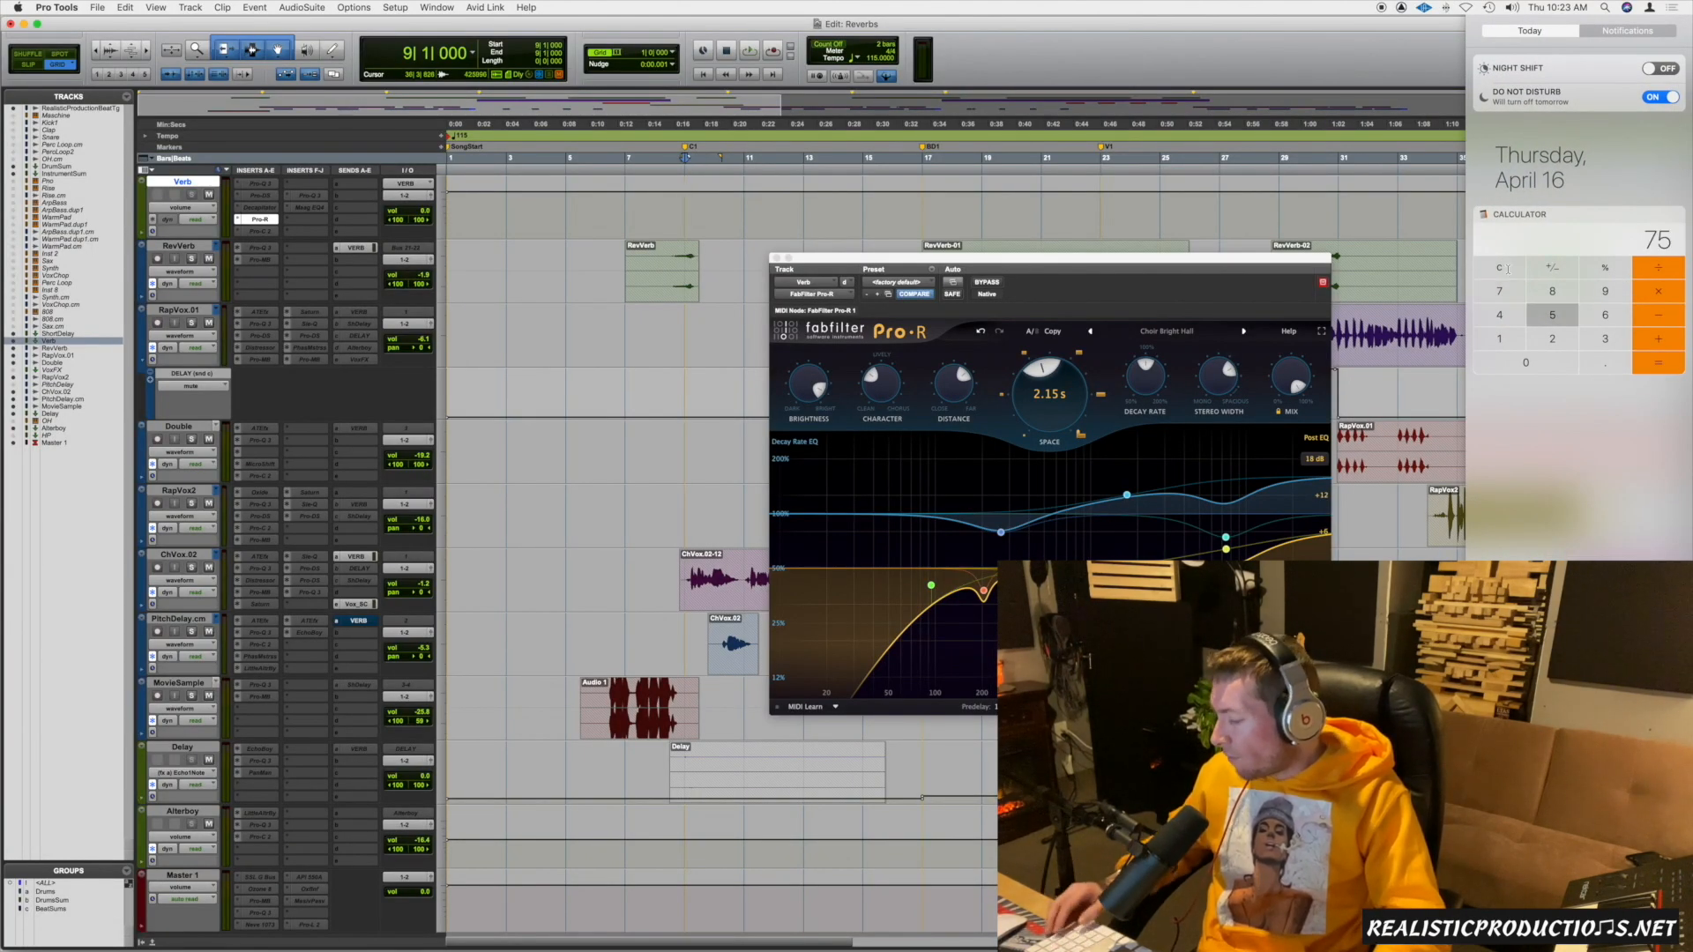
pyautogui.write('00/115')
pyautogui.press('Return')
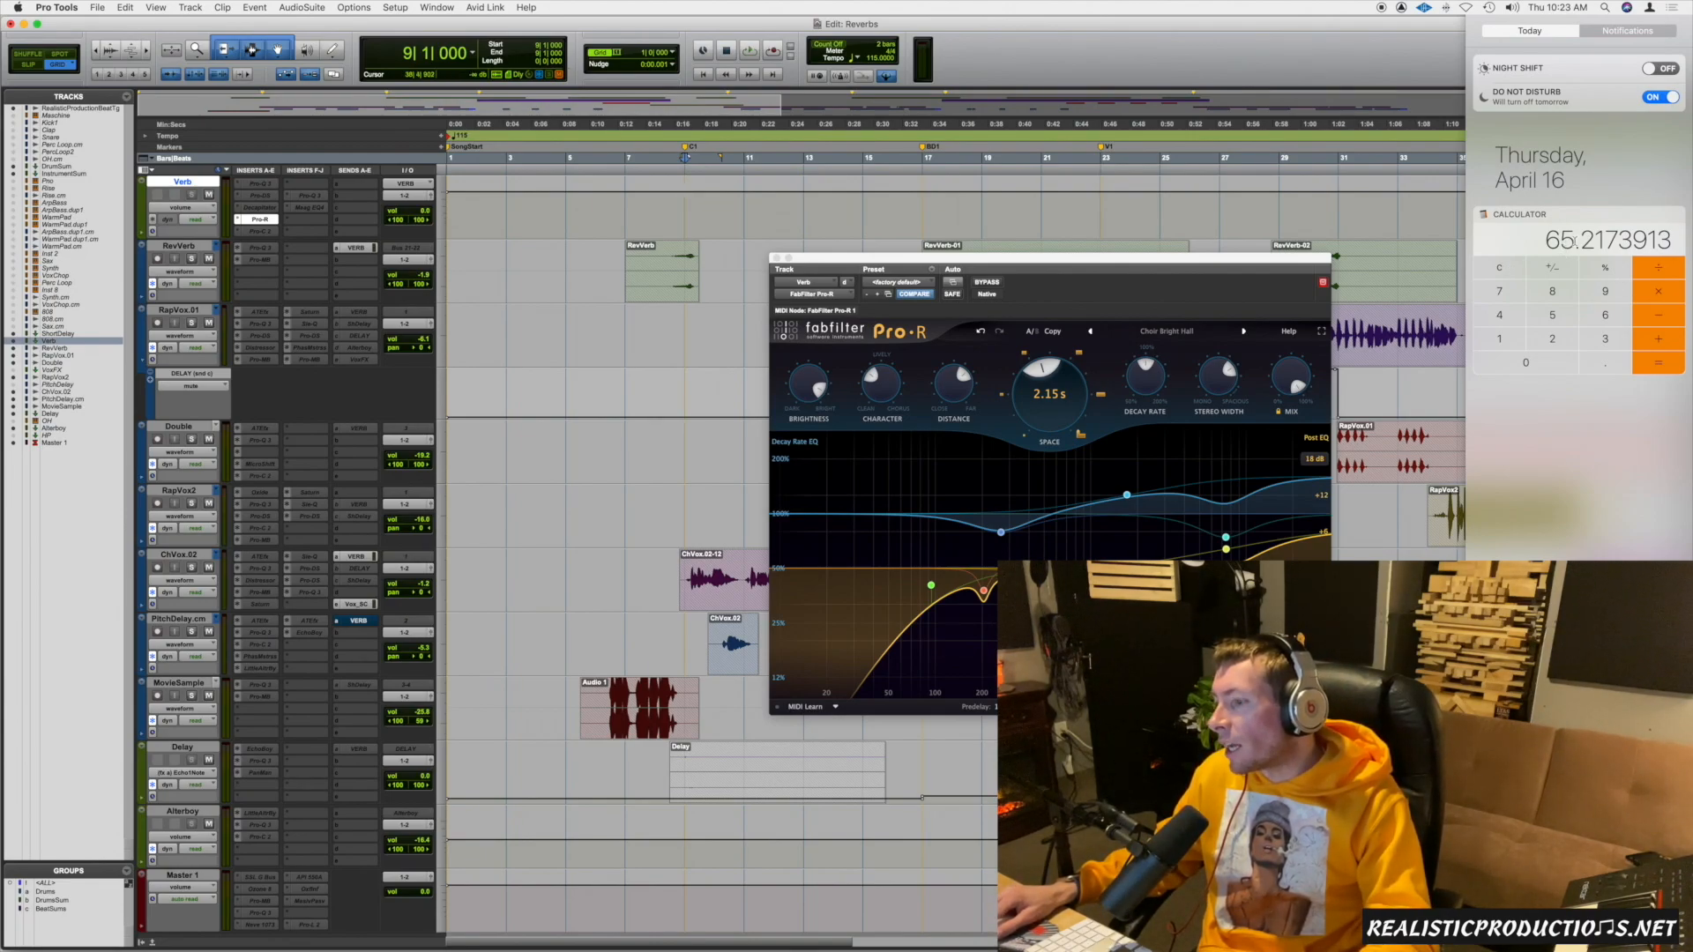
pyautogui.moveTo(997, 710)
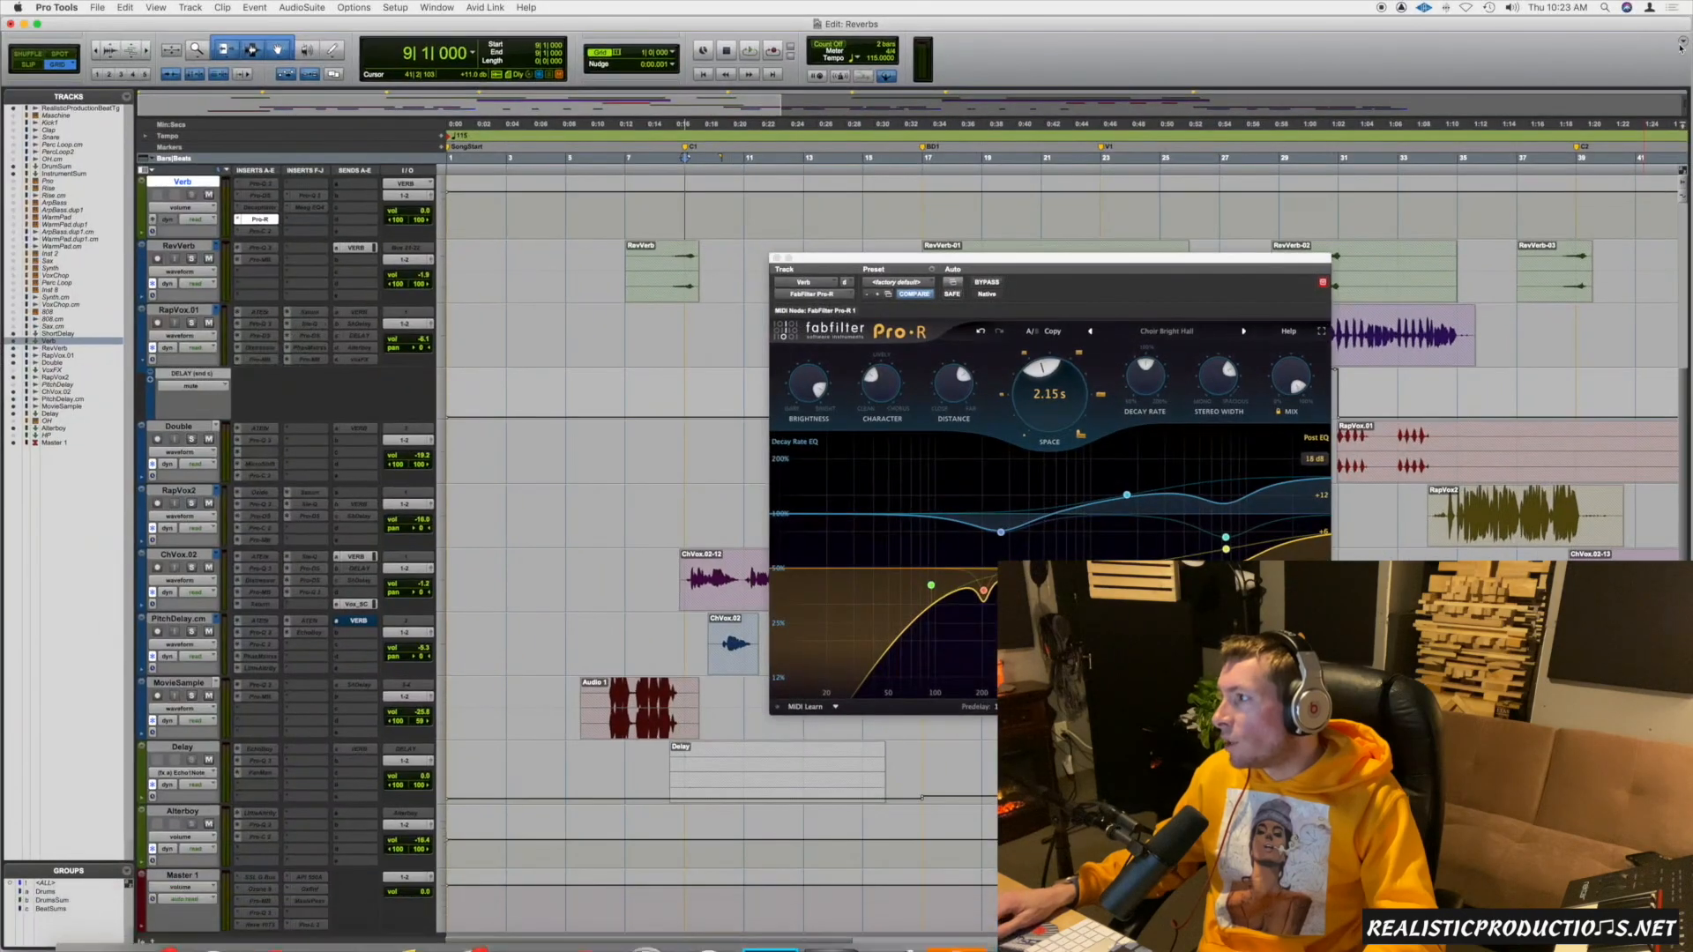
# Step: Return to the calculator widget and multiply the previous result by 2 two times in a row
pyautogui.click(1673, 7)
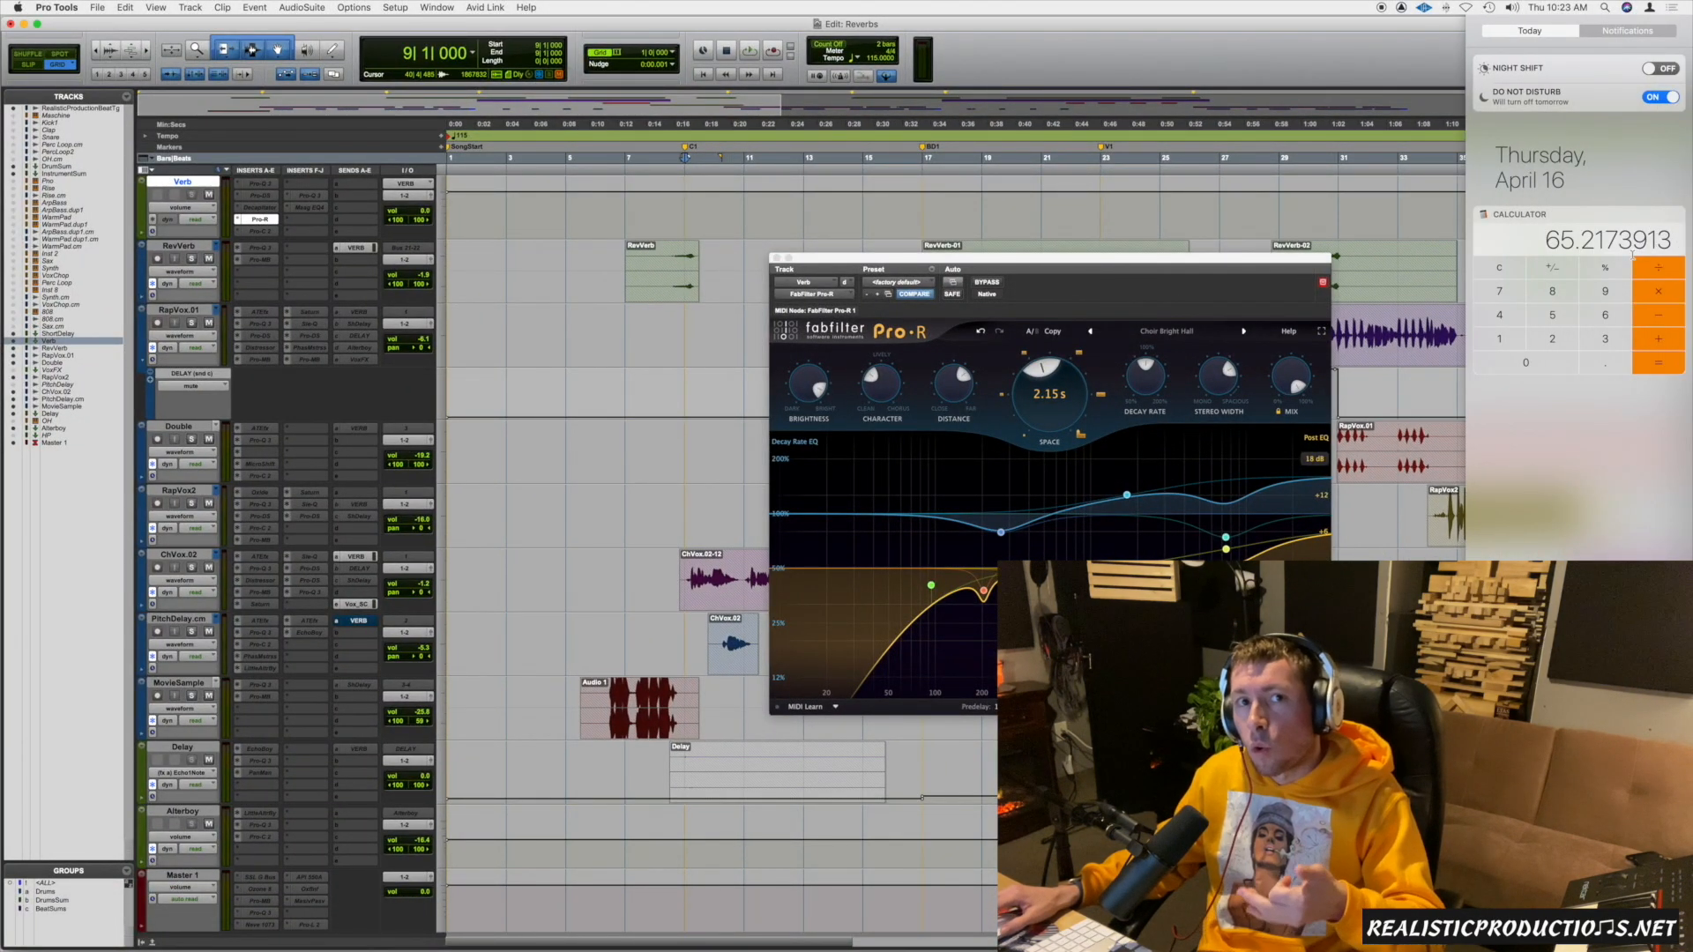
pyautogui.click(1660, 292)
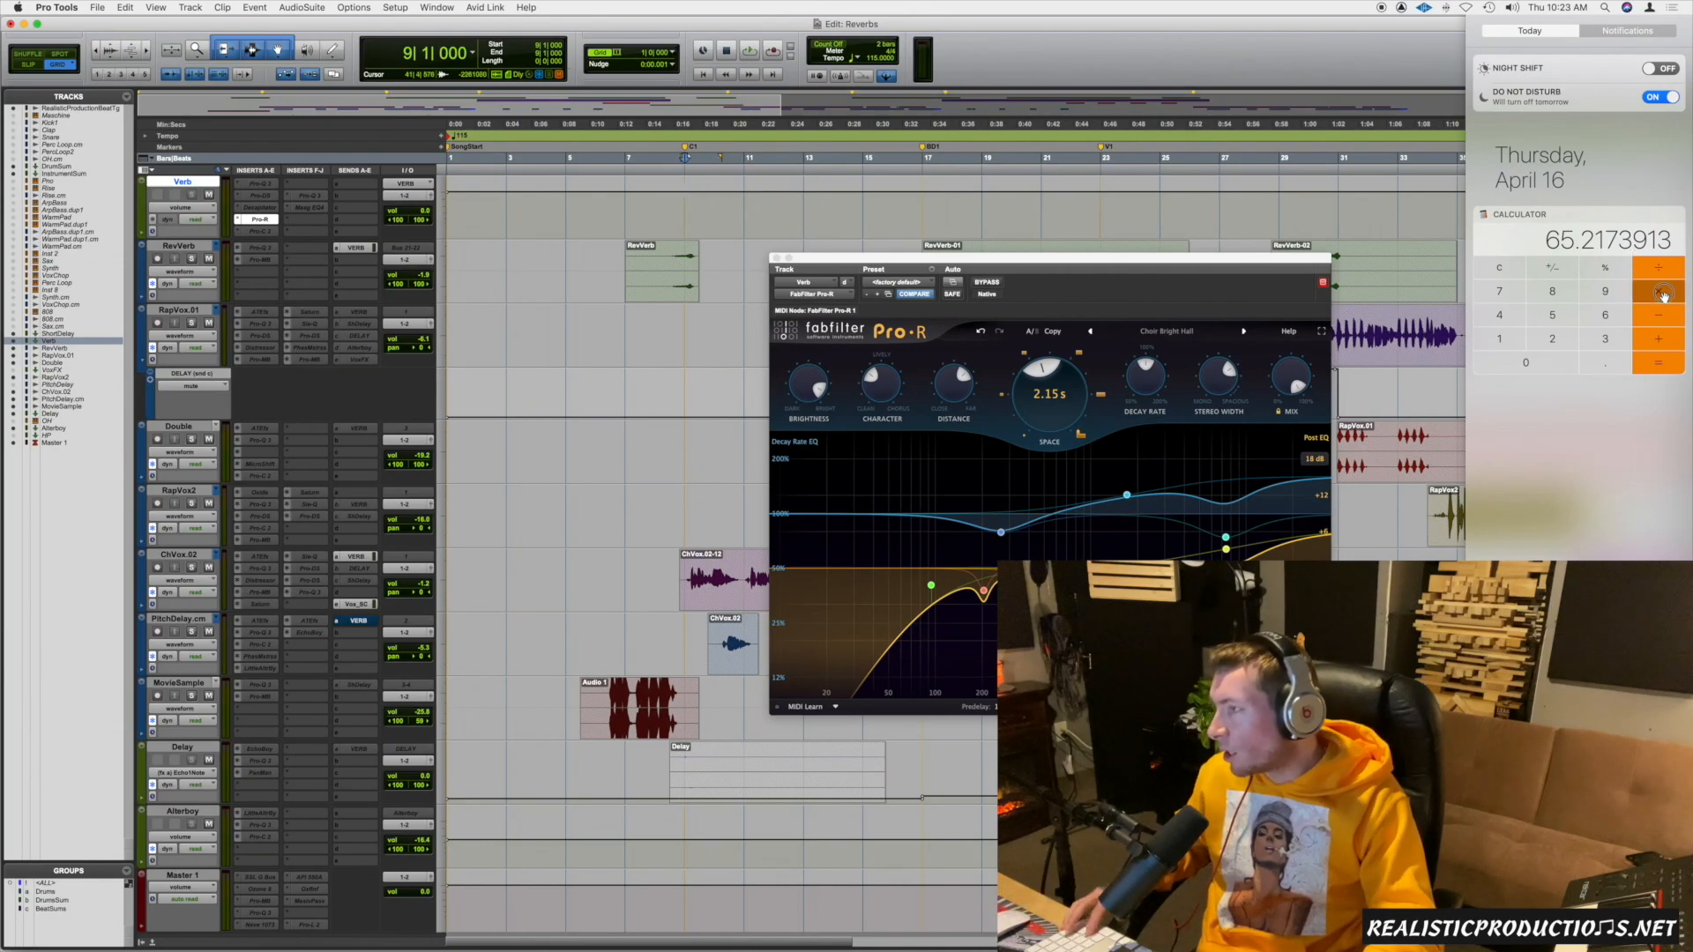
pyautogui.write('2')
pyautogui.press('Return')
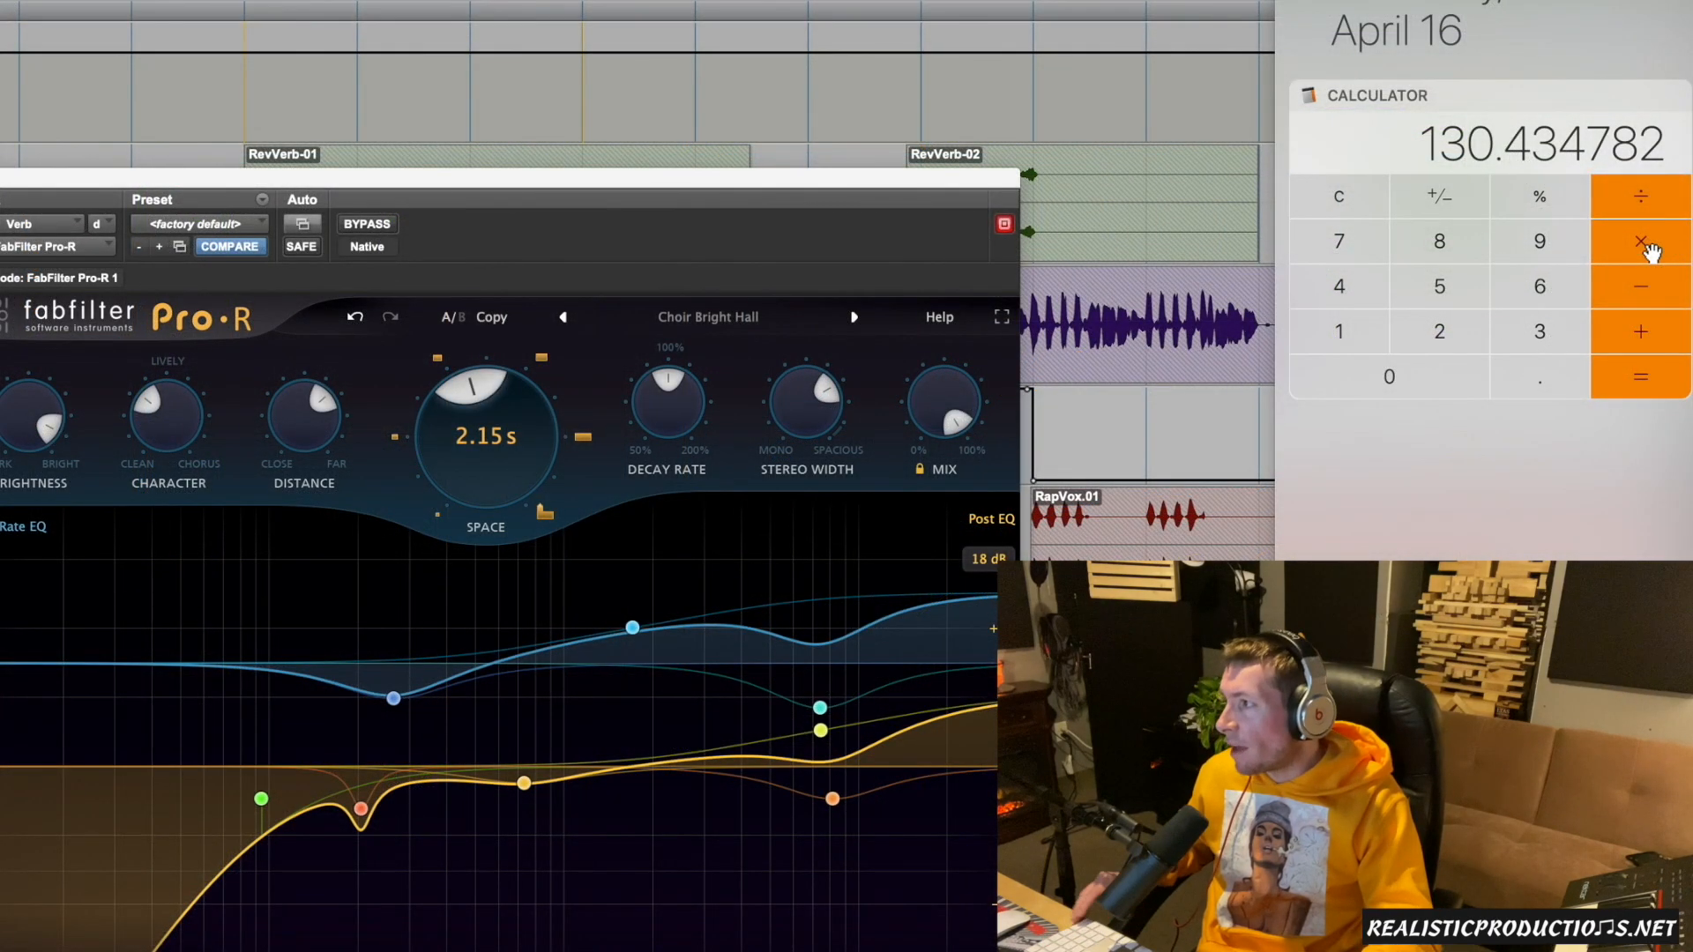
pyautogui.write('2')
pyautogui.press('Return')
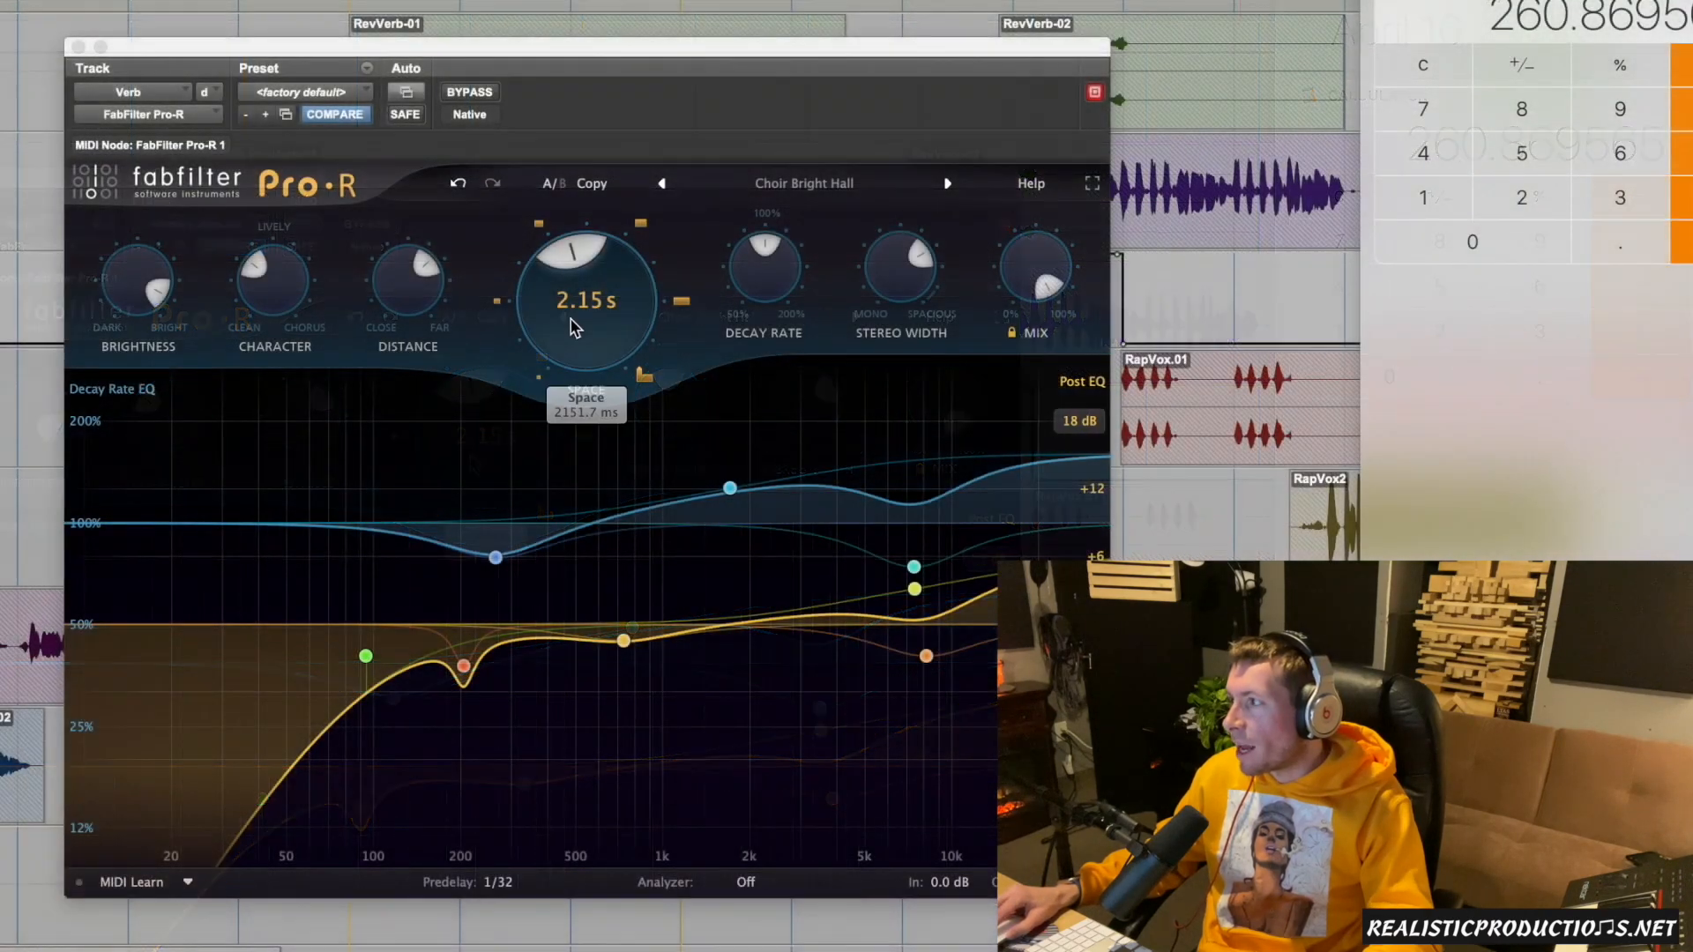
# Step: Set the Space value of the Verb track's Pro-R reverb to 2608 ms
pyautogui.doubleClick(600, 305)
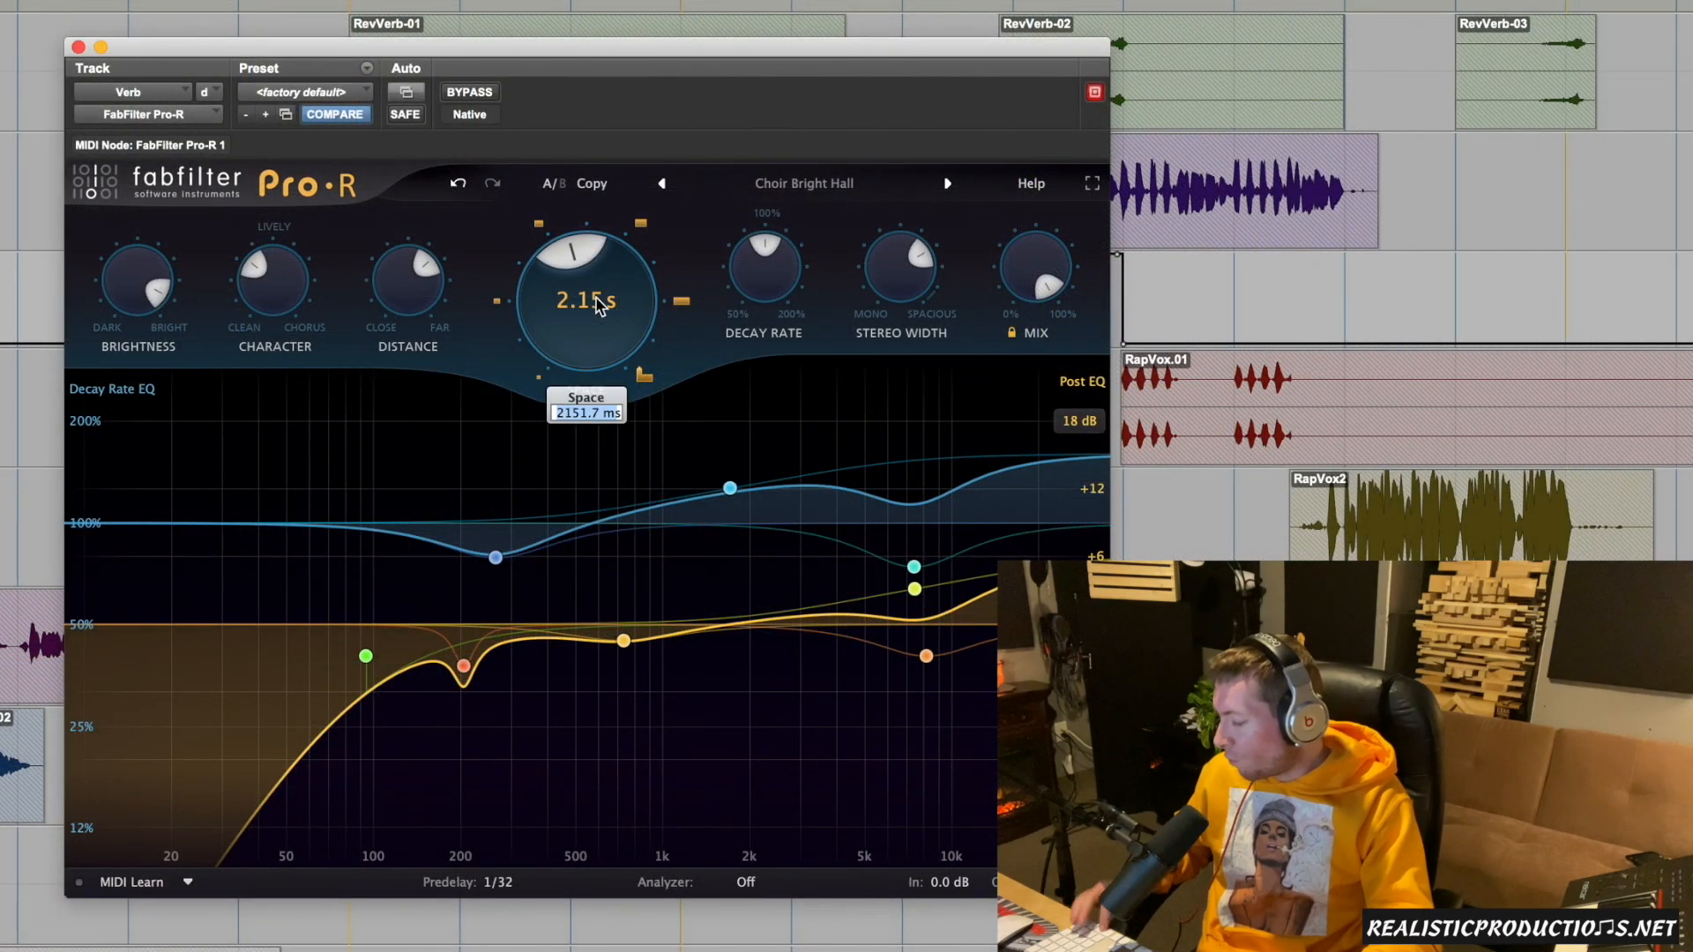
pyautogui.write('2608')
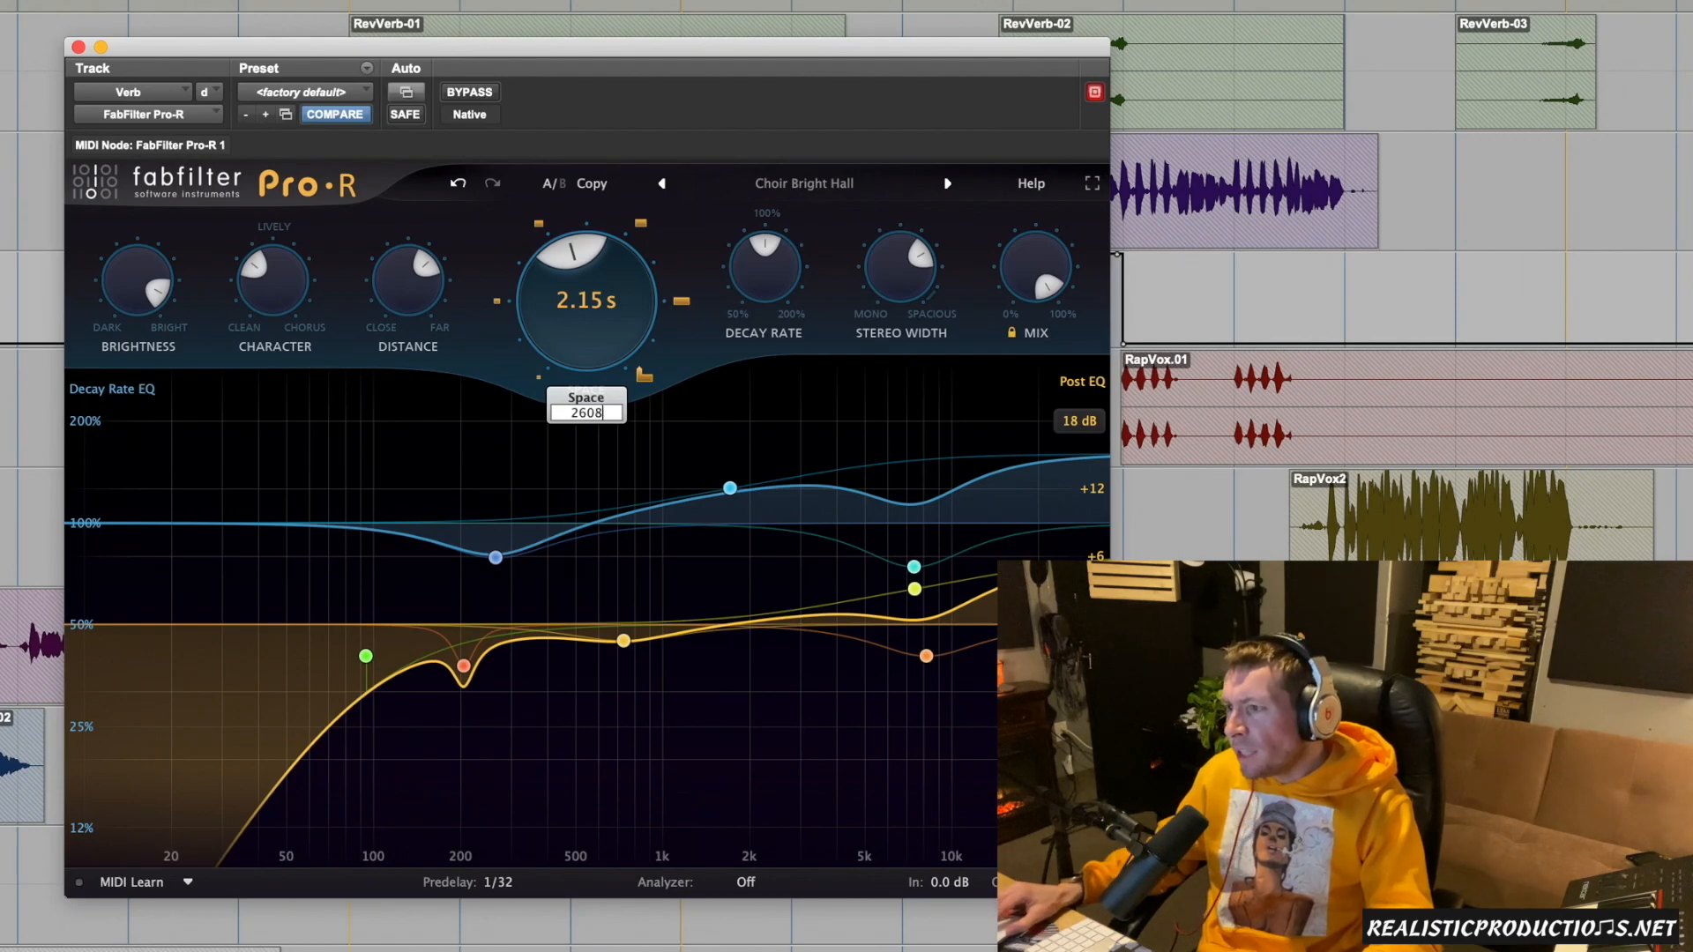
pyautogui.press('Return')
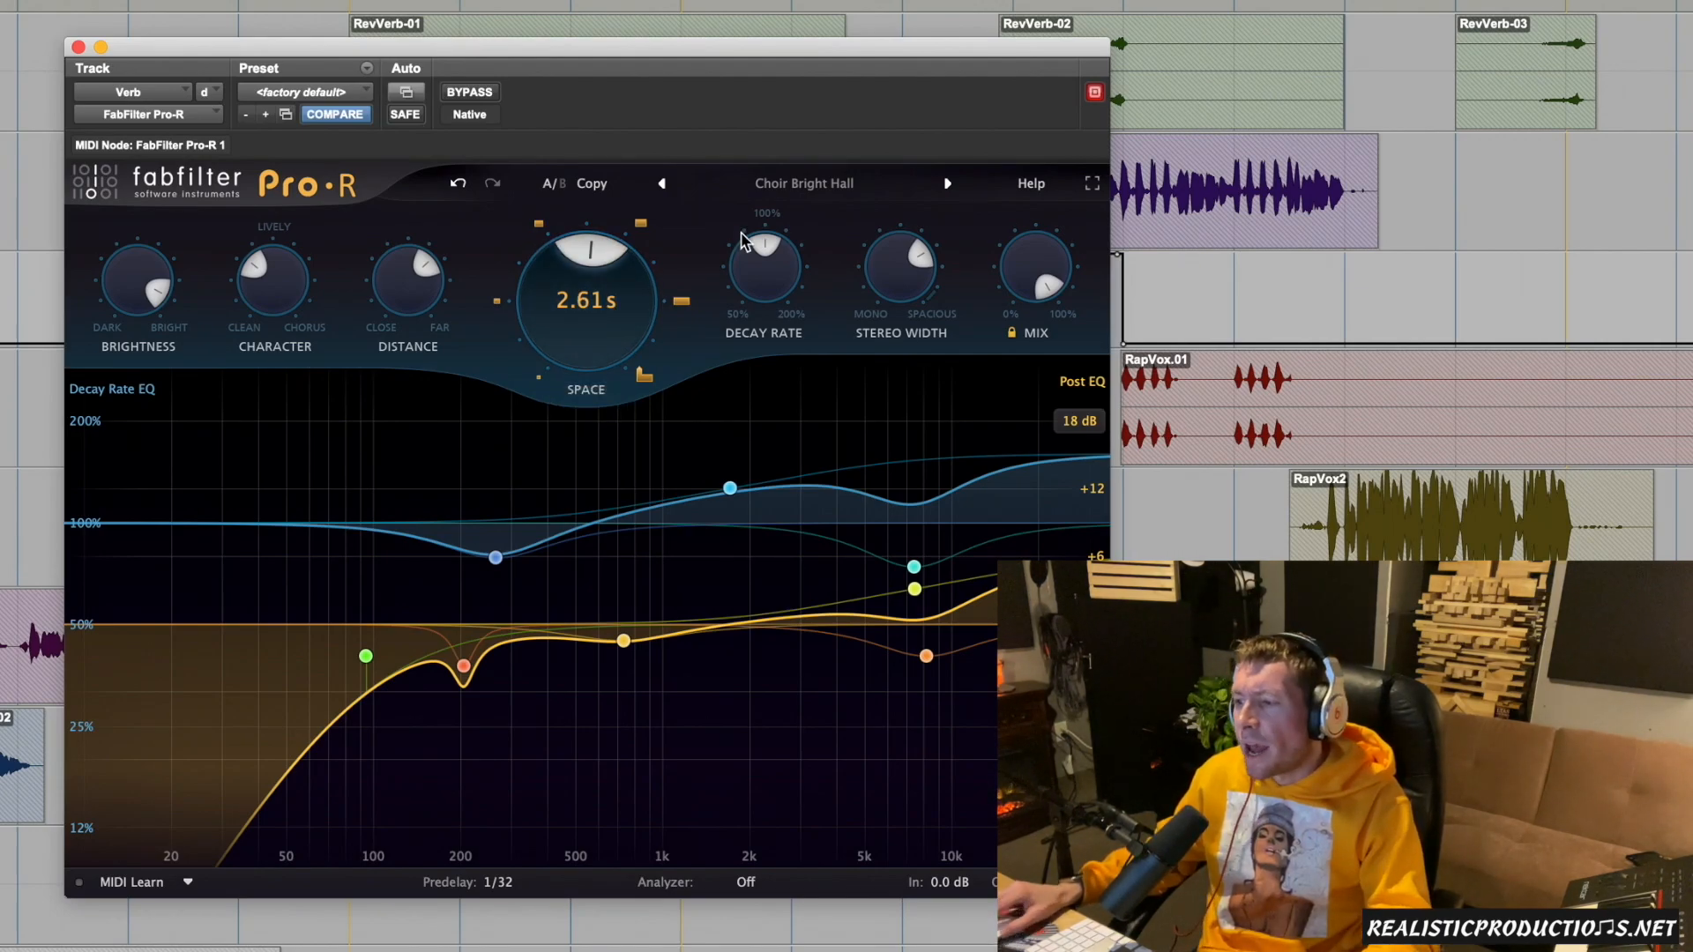
pyautogui.moveTo(686, 438)
pyautogui.moveTo(500, 902)
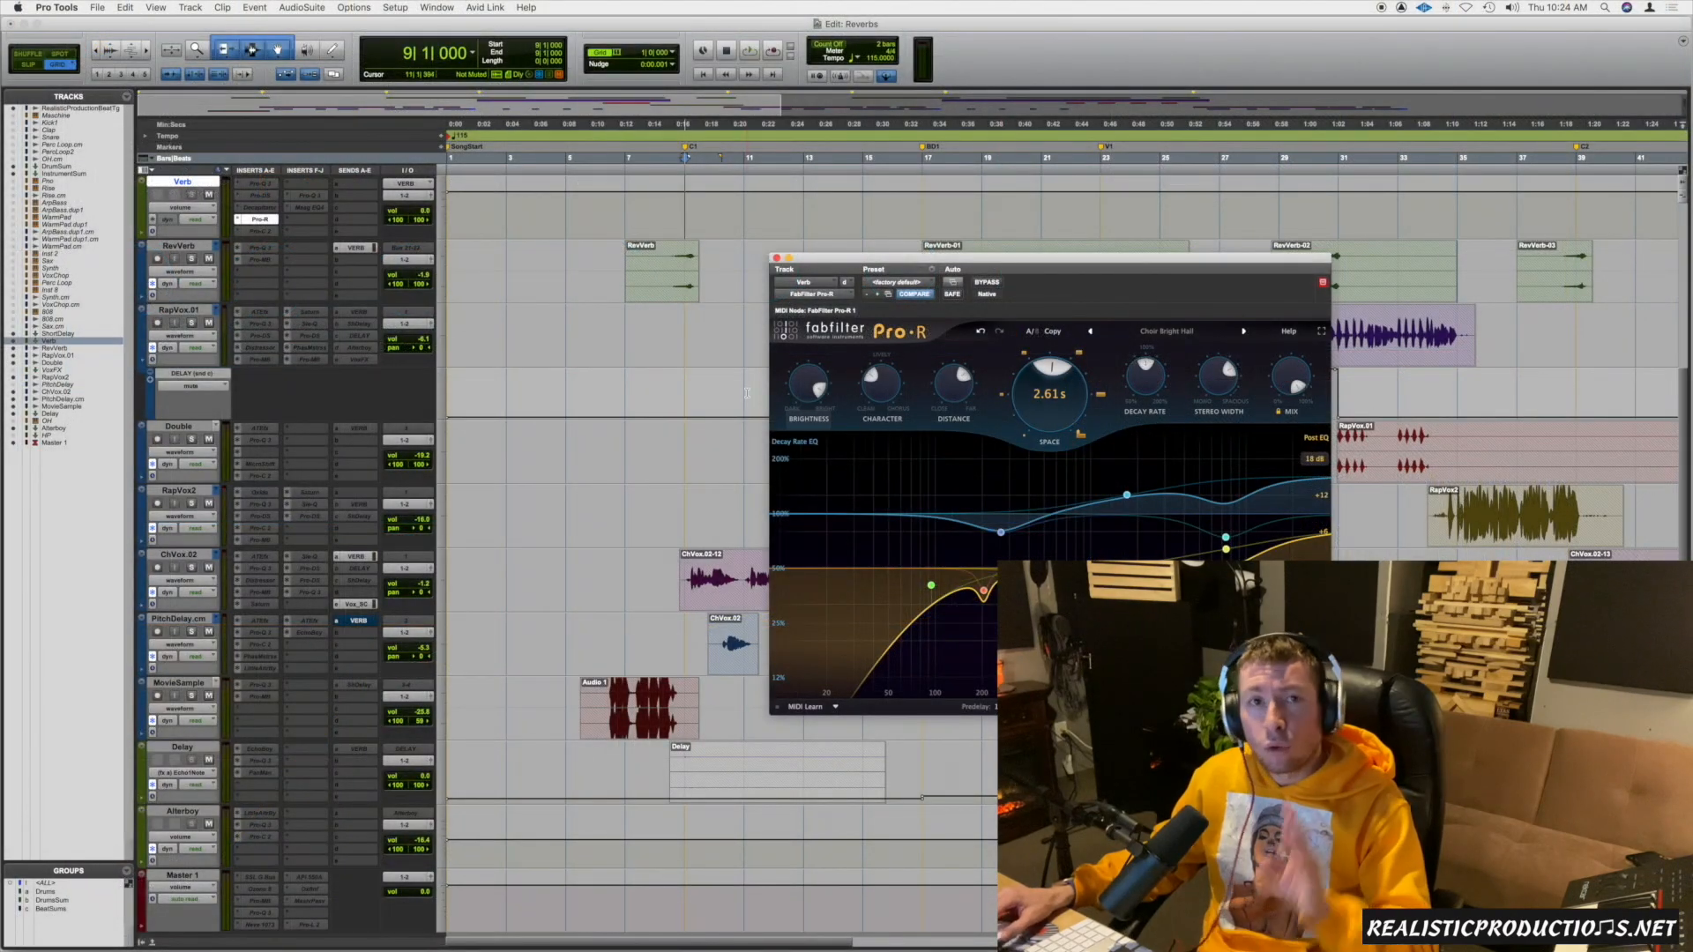
# Step: Place the edit cursor at bar 9 on RapVox2 and open the first-slot Pro-Q 3 on the Verb track
pyautogui.click(685, 508)
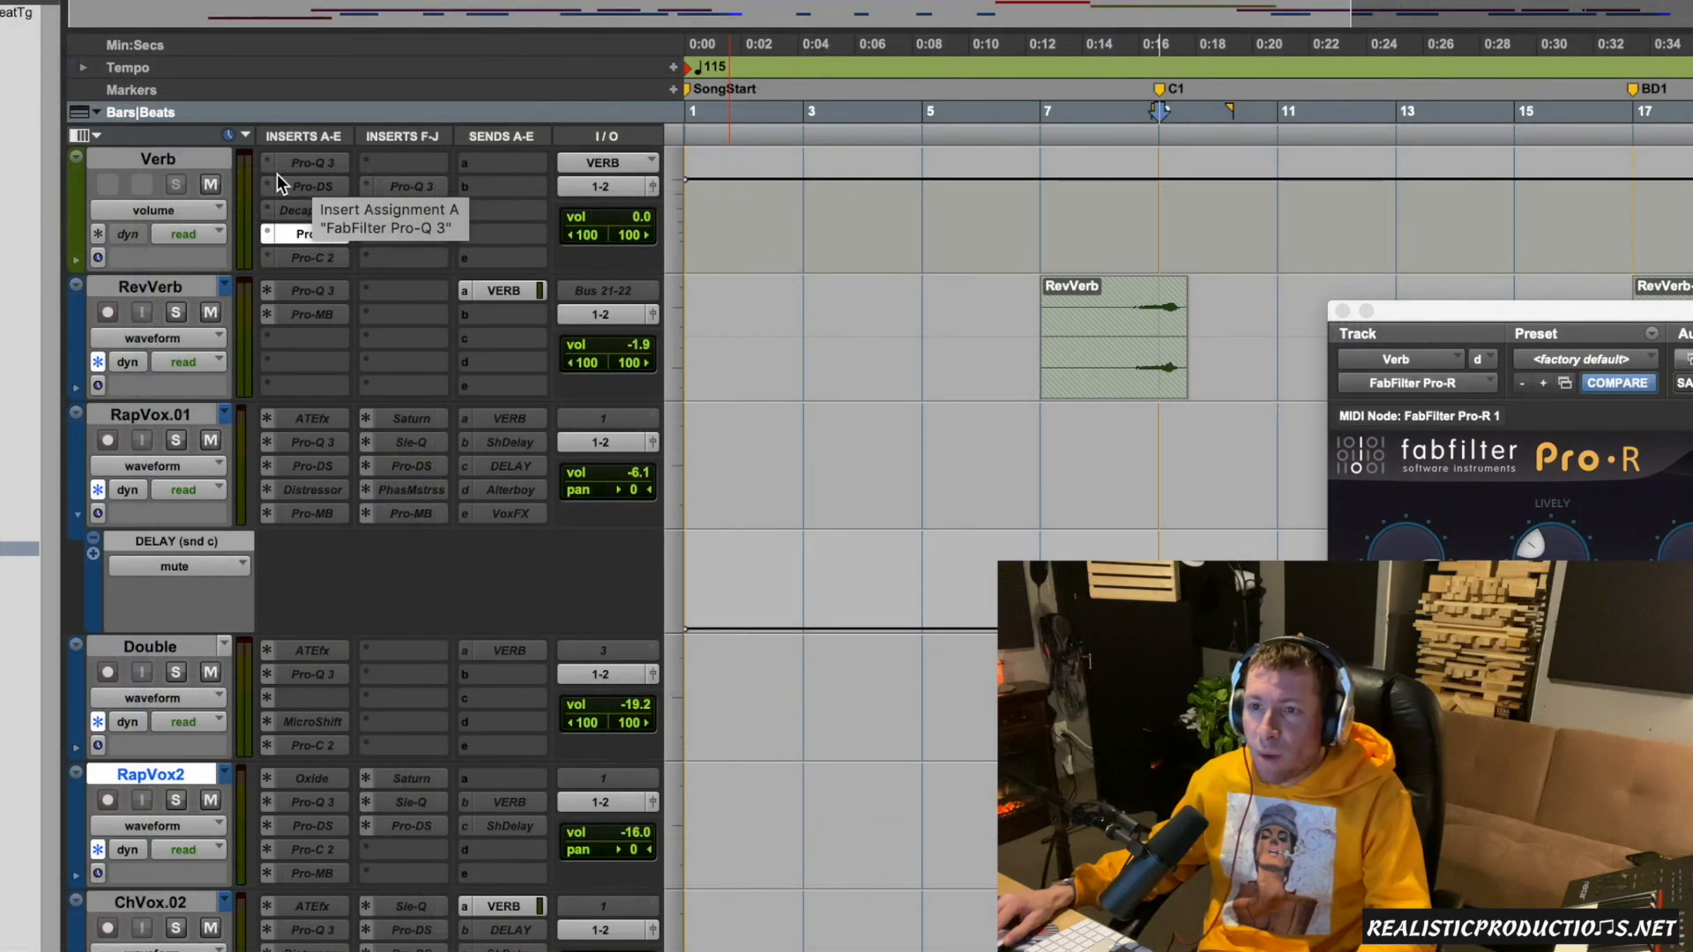
pyautogui.click(194, 163)
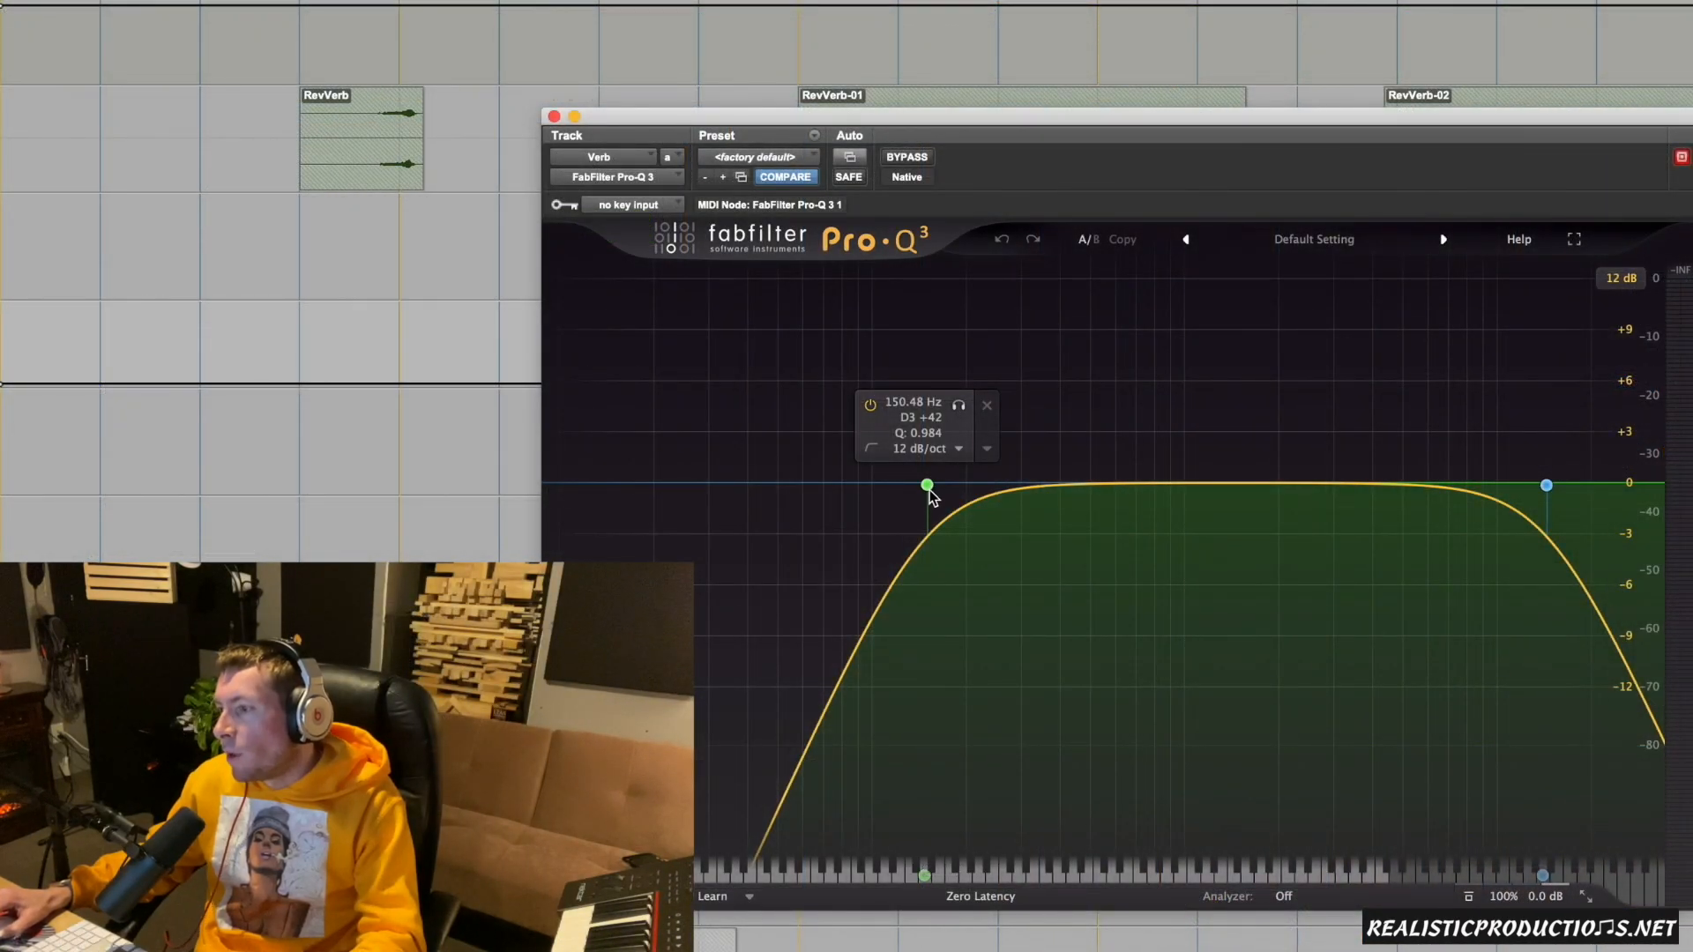
# Step: Fine-tune the Pro-Q 3 high-cut band on the Verb track to a slightly higher frequency
pyautogui.moveTo(1548, 488)
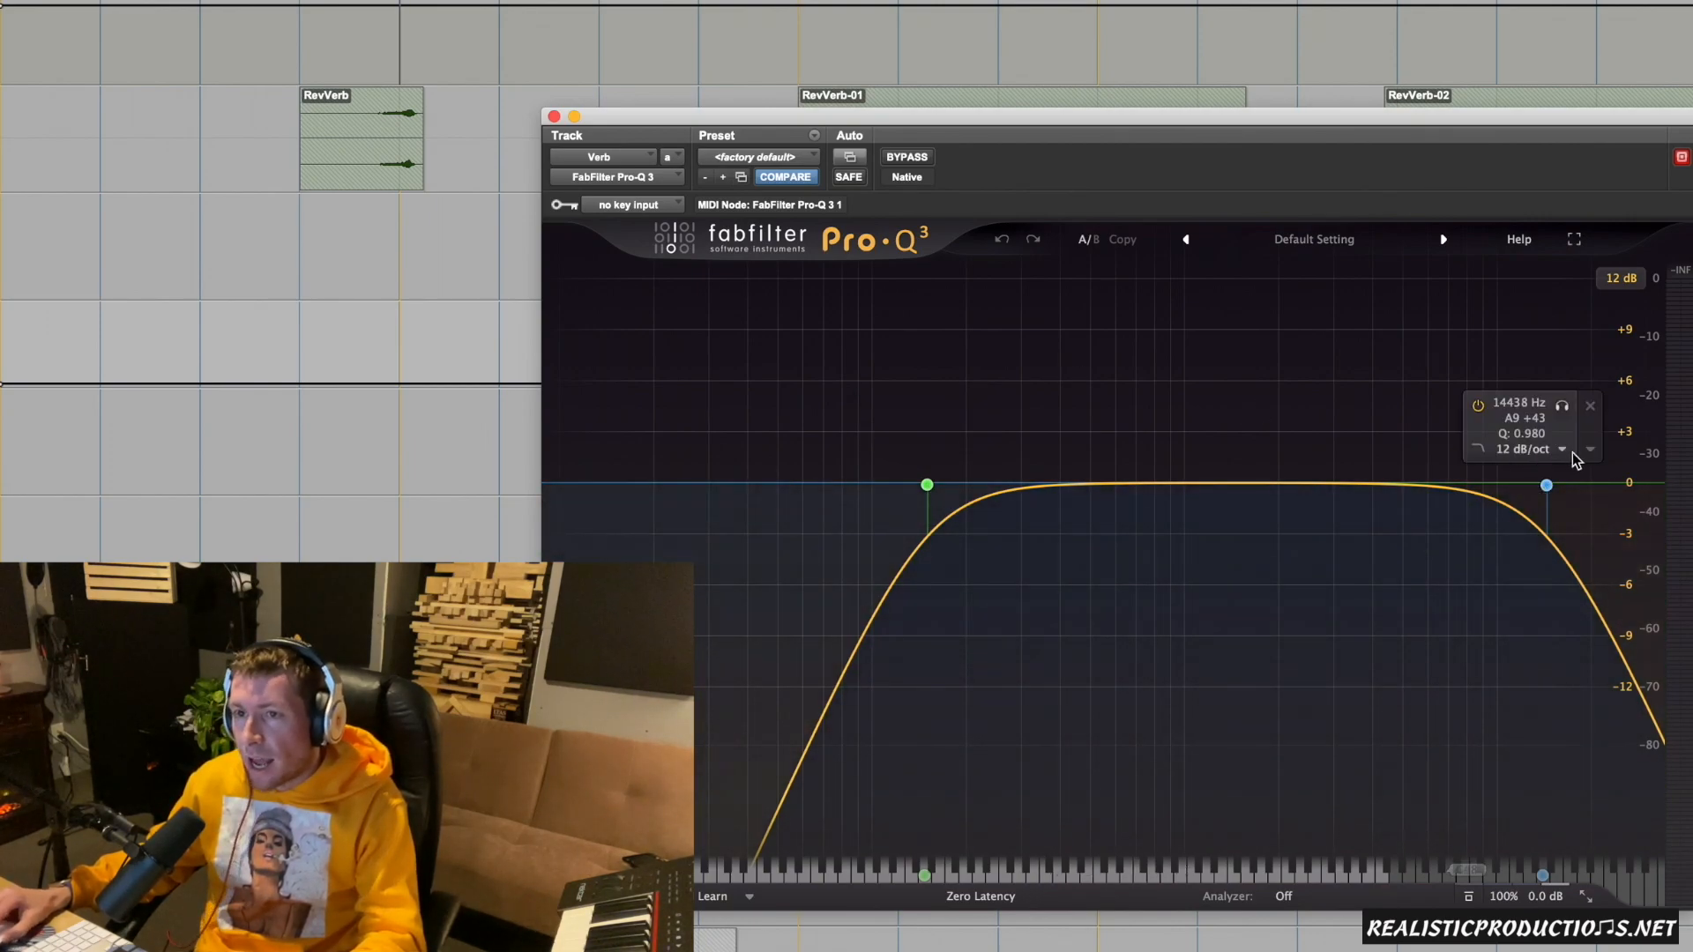
pyautogui.moveTo(927, 485)
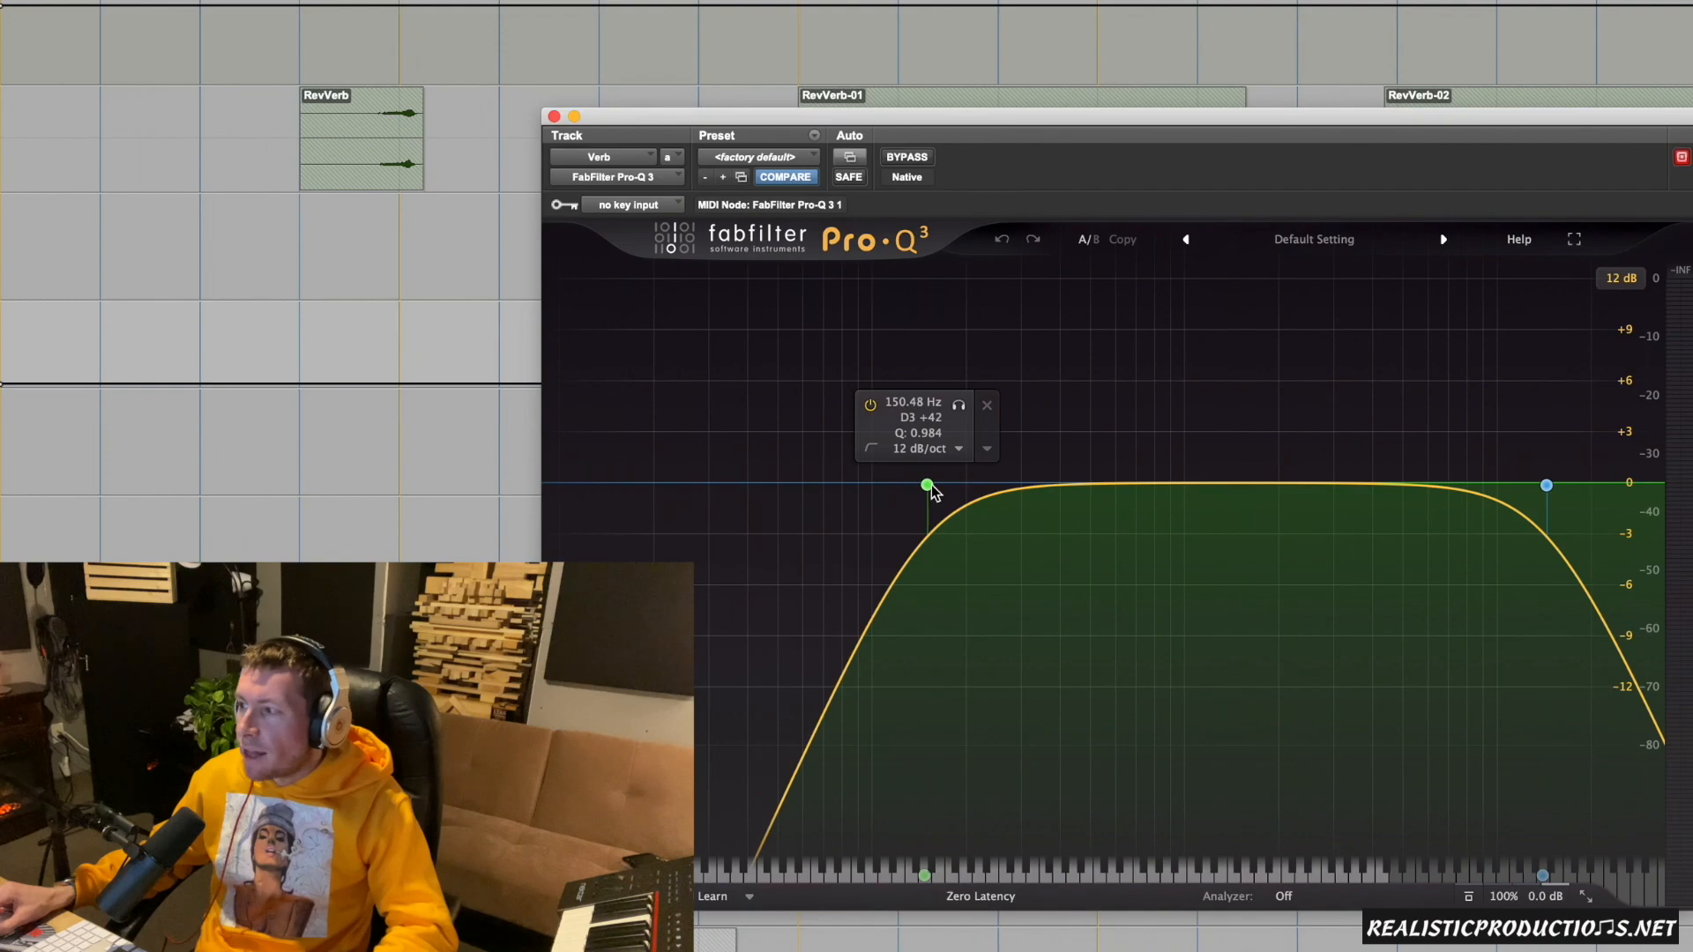
pyautogui.moveTo(1546, 485); pyautogui.dragTo(1561, 492)
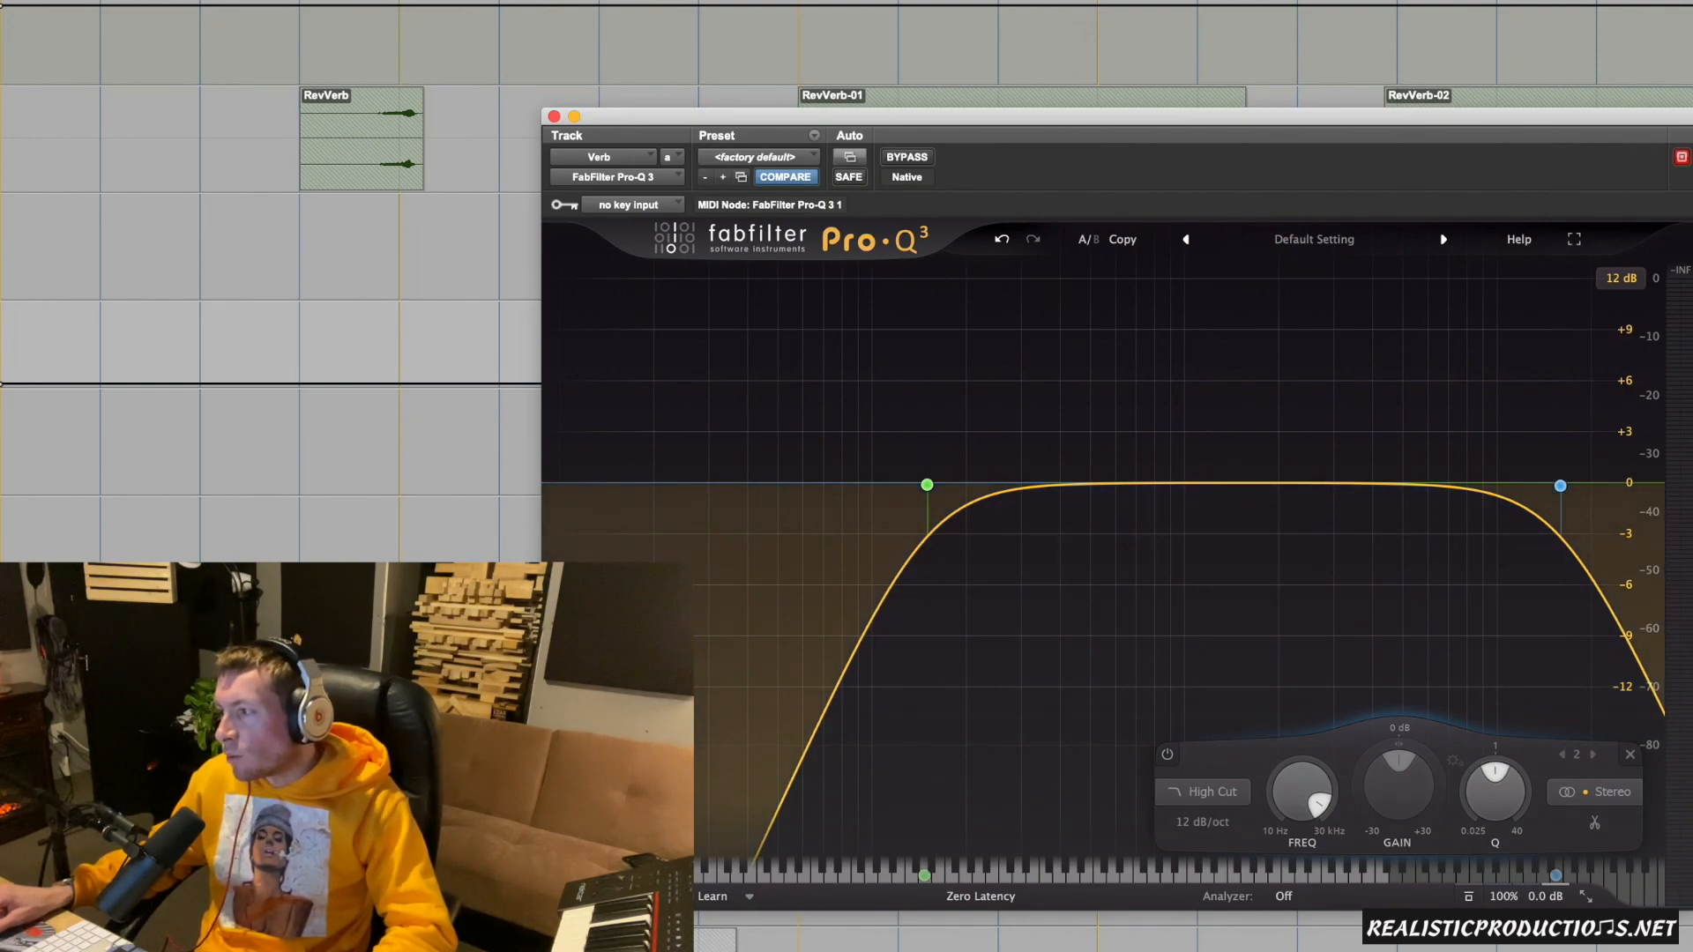
pyautogui.moveTo(1558, 491); pyautogui.dragTo(1553, 494)
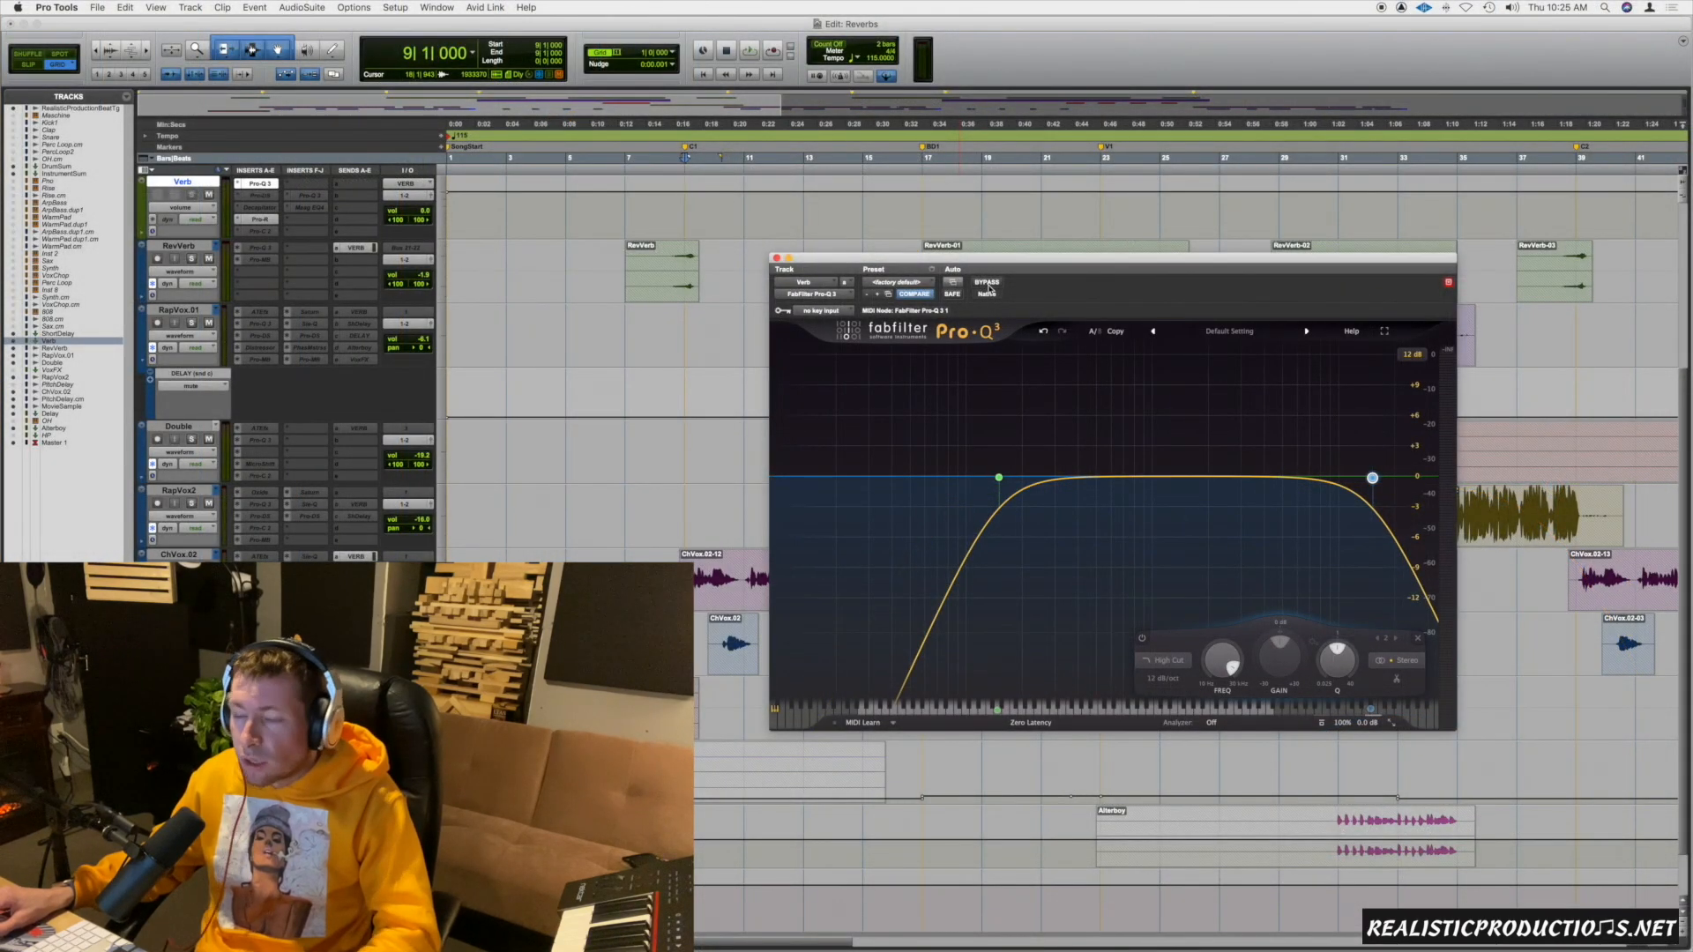
# Step: Audition the song from bar 9 while comparing the reverb with Pro-Q 3 bypassed and engaged
pyautogui.press('space')
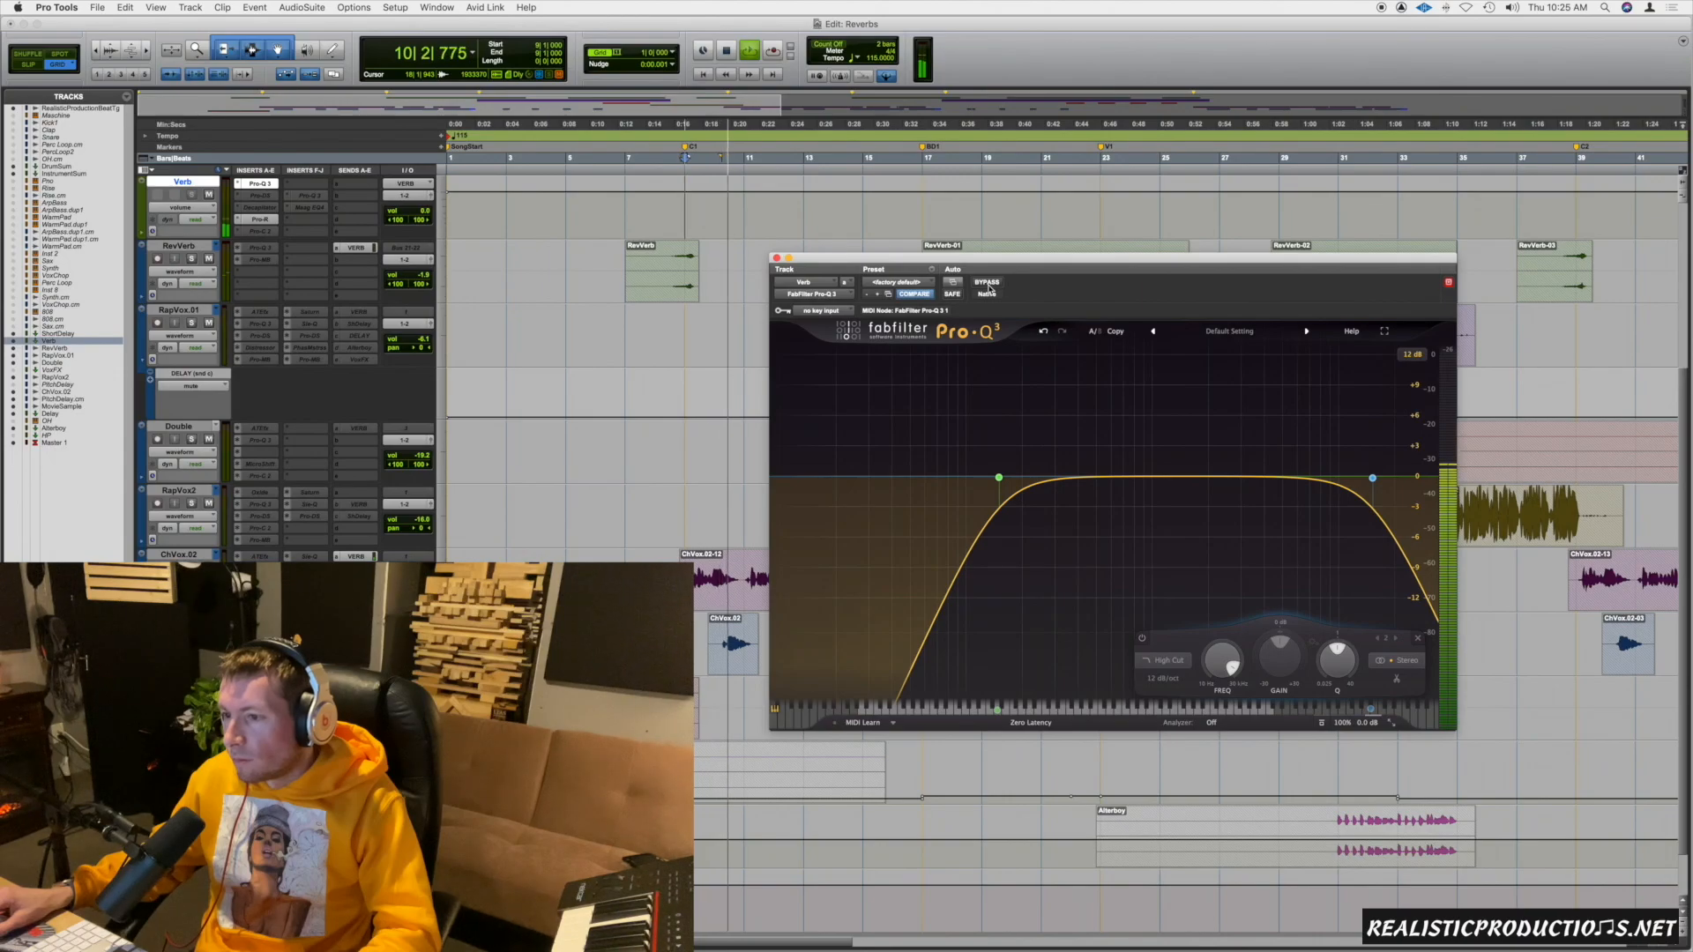
pyautogui.click(987, 283)
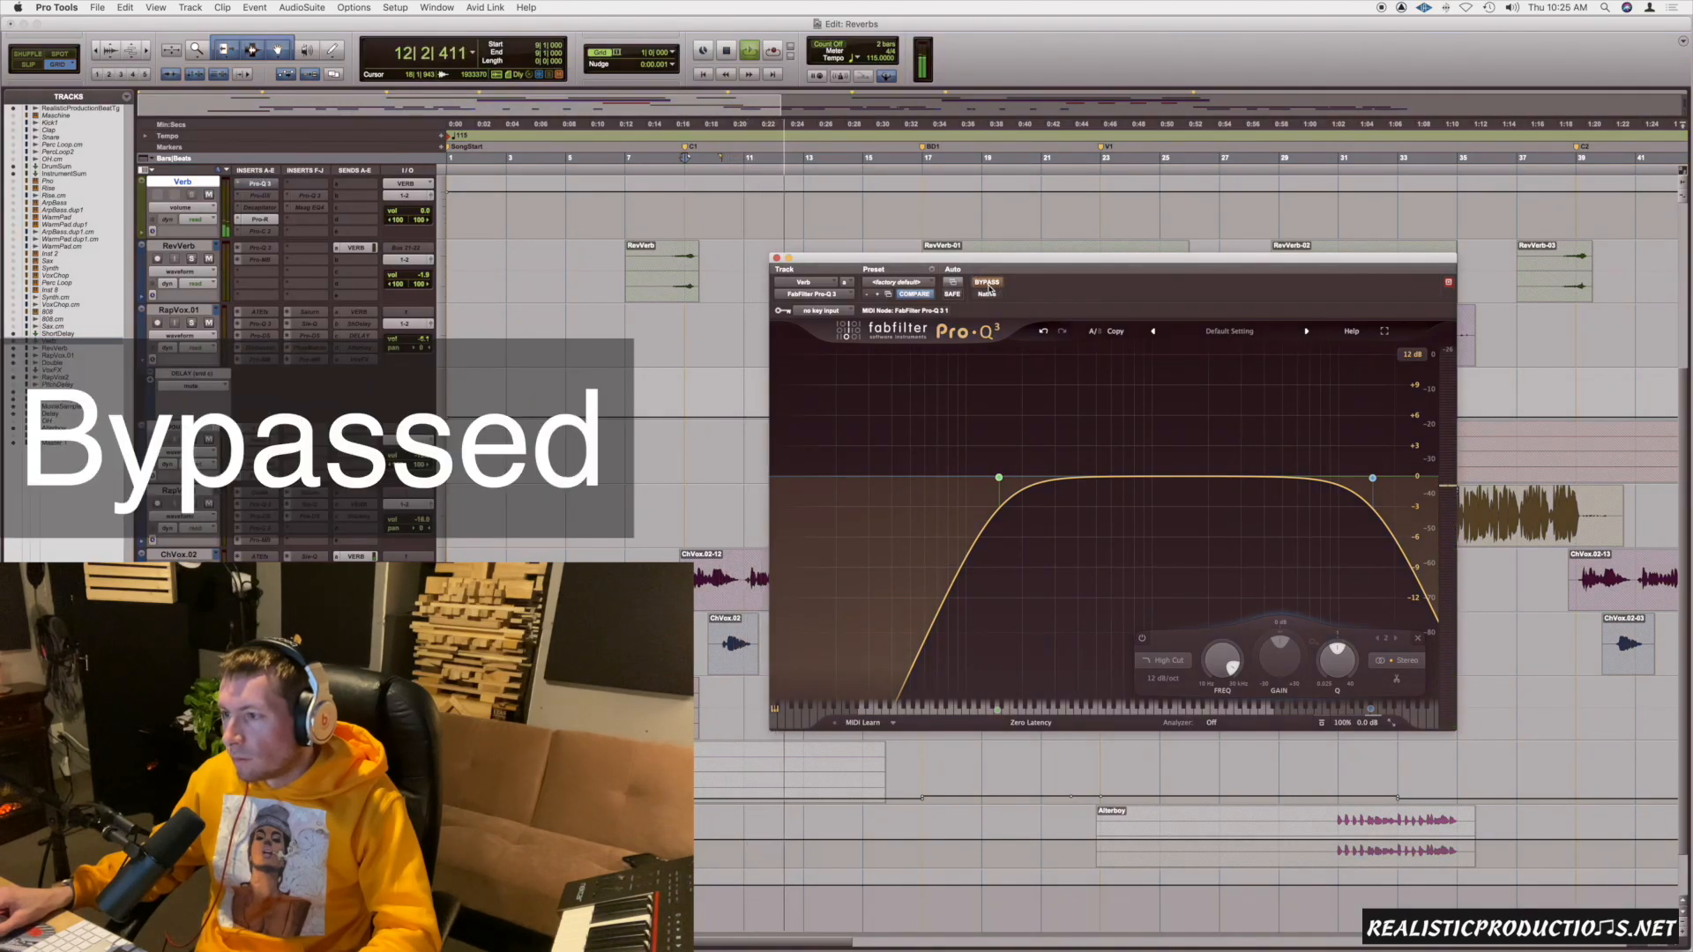
pyautogui.click(987, 283)
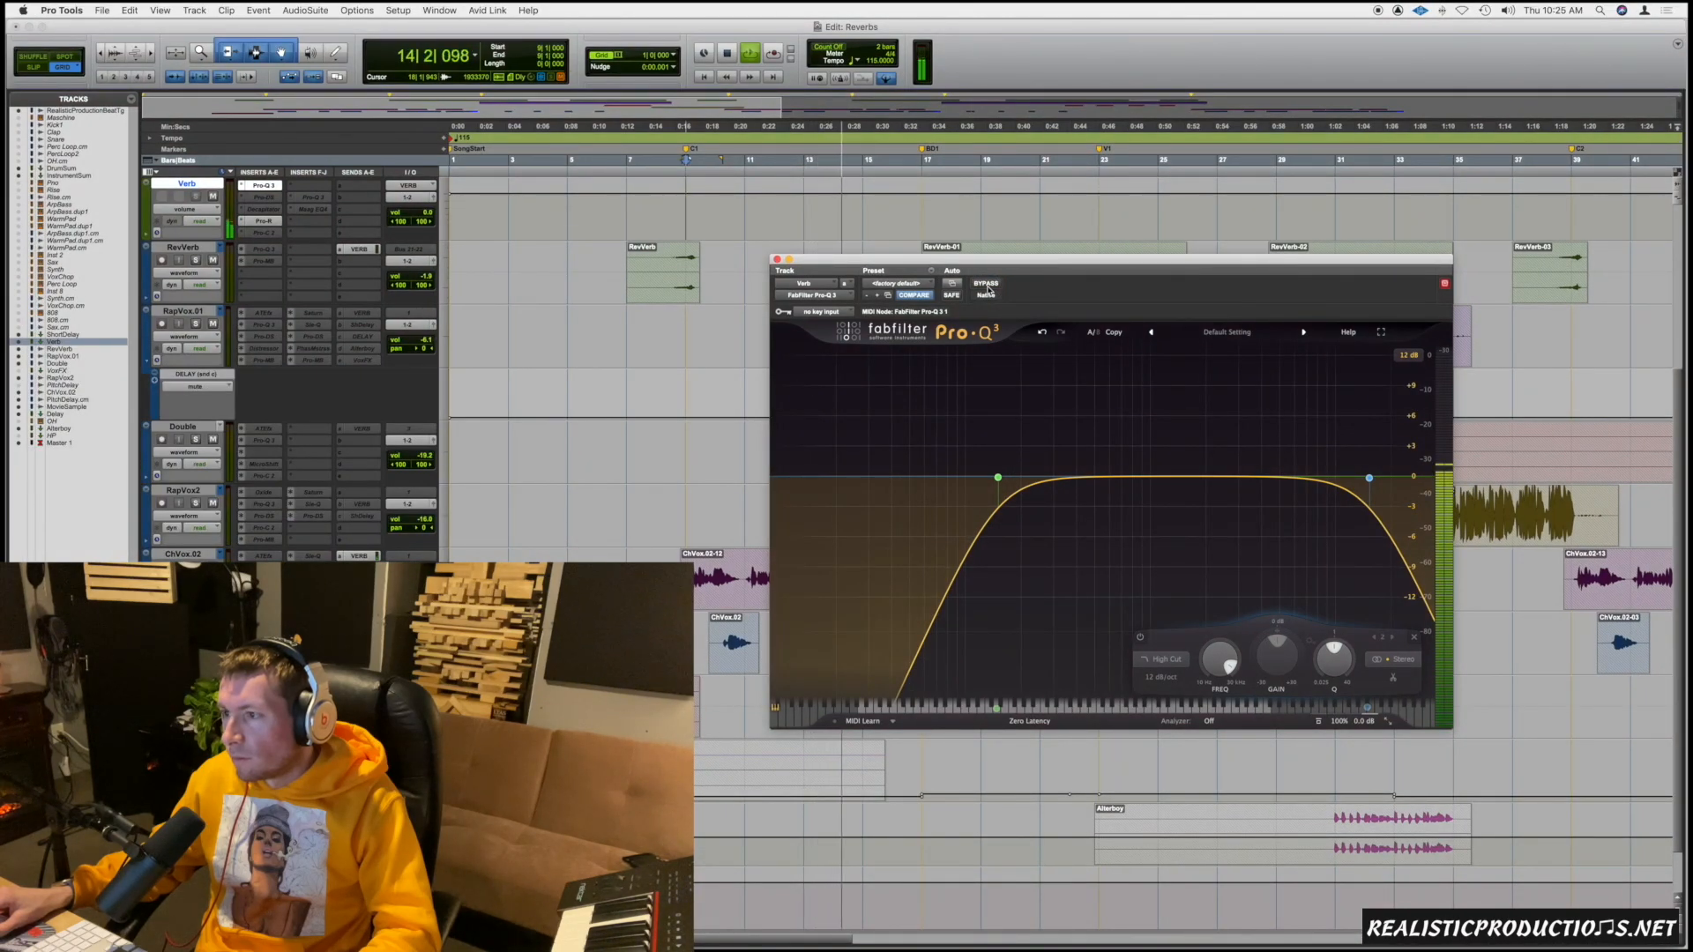
pyautogui.press('space')
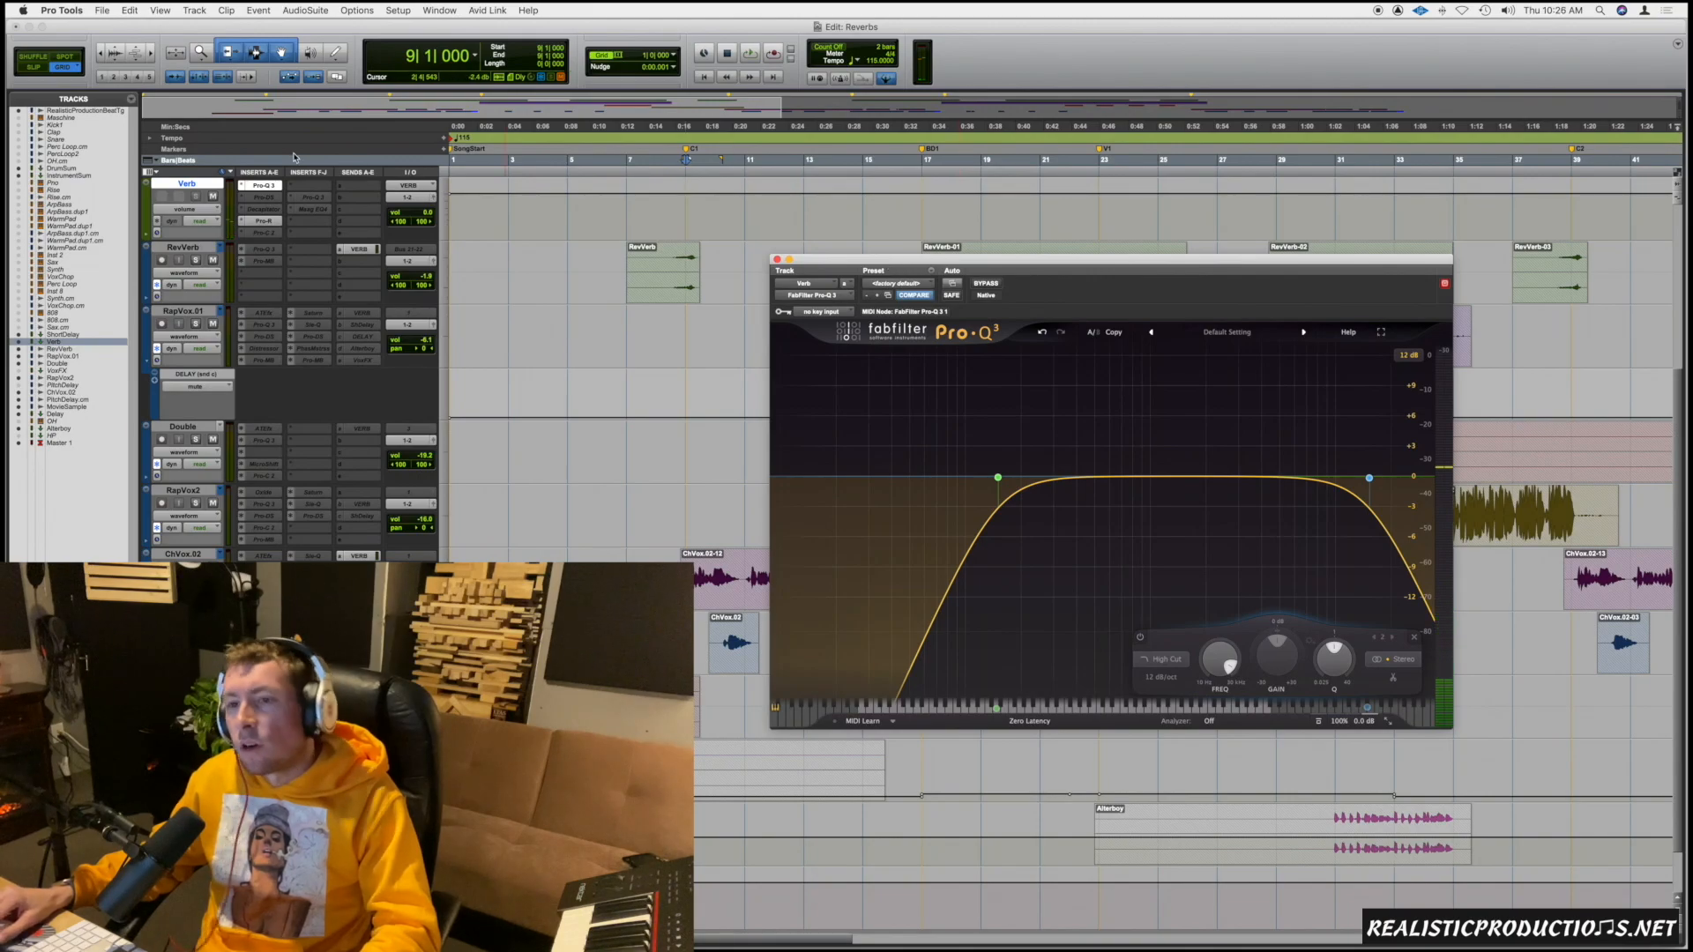
# Step: Activate the Pro-DS insert on the Verb track and open its window, moved clear of the arrangement
pyautogui.keyDown('ctrl'); pyautogui.keyDown('super'); pyautogui.click(273, 201); pyautogui.keyUp('super'); pyautogui.keyUp('ctrl')
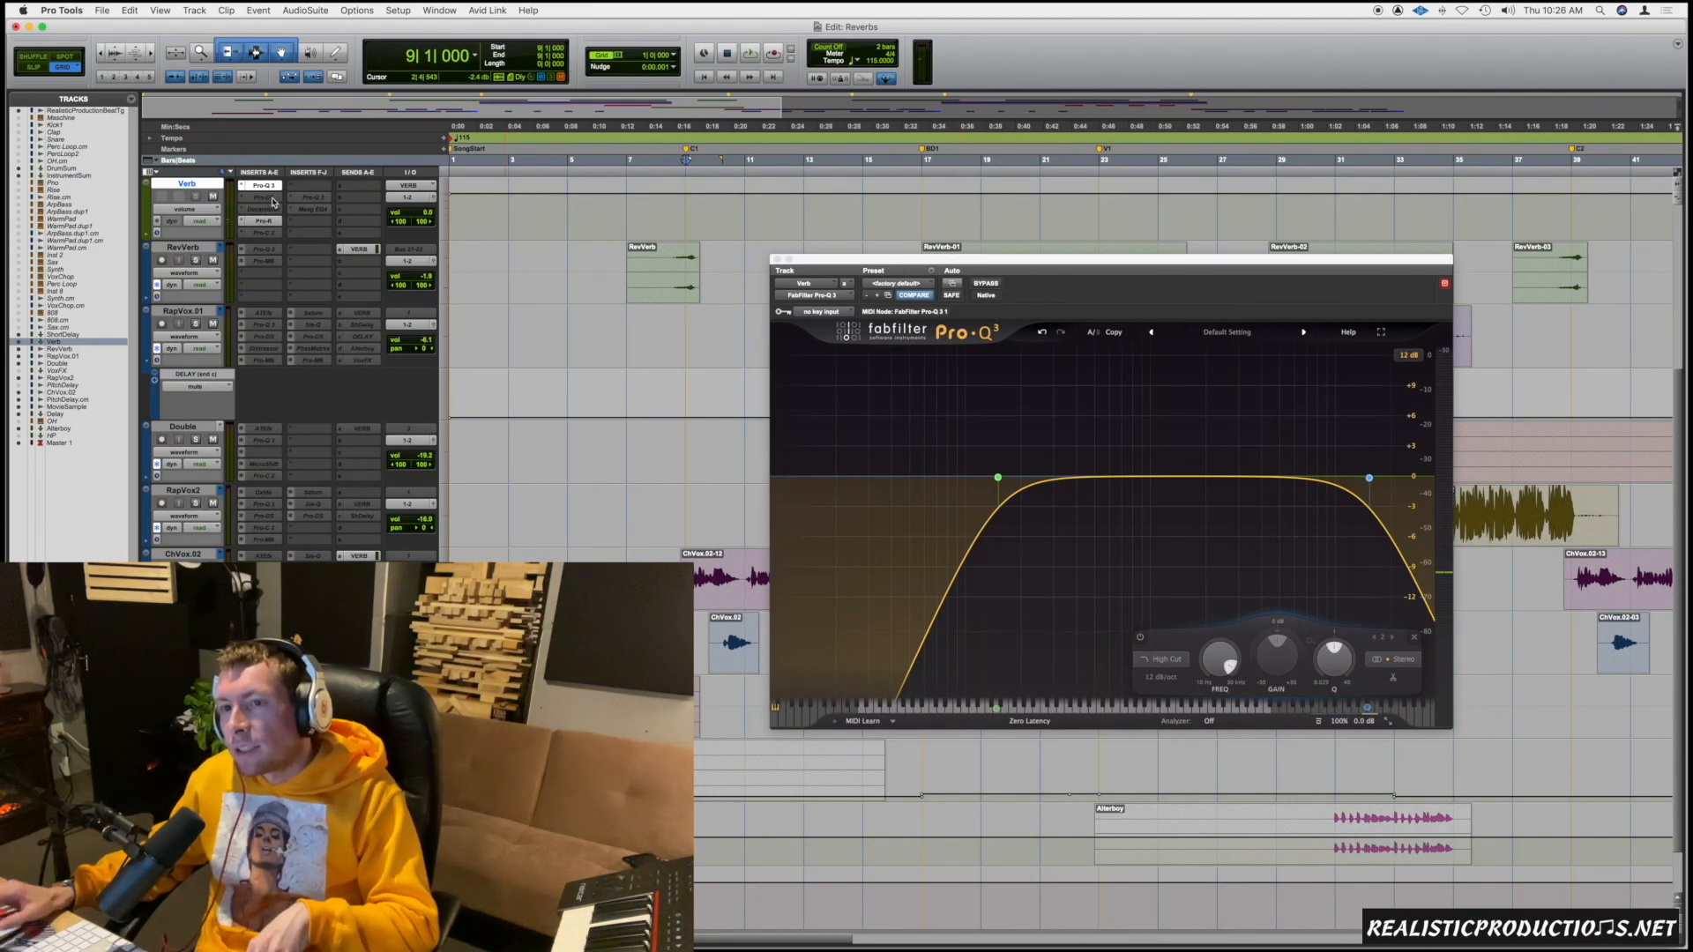
pyautogui.click(274, 201)
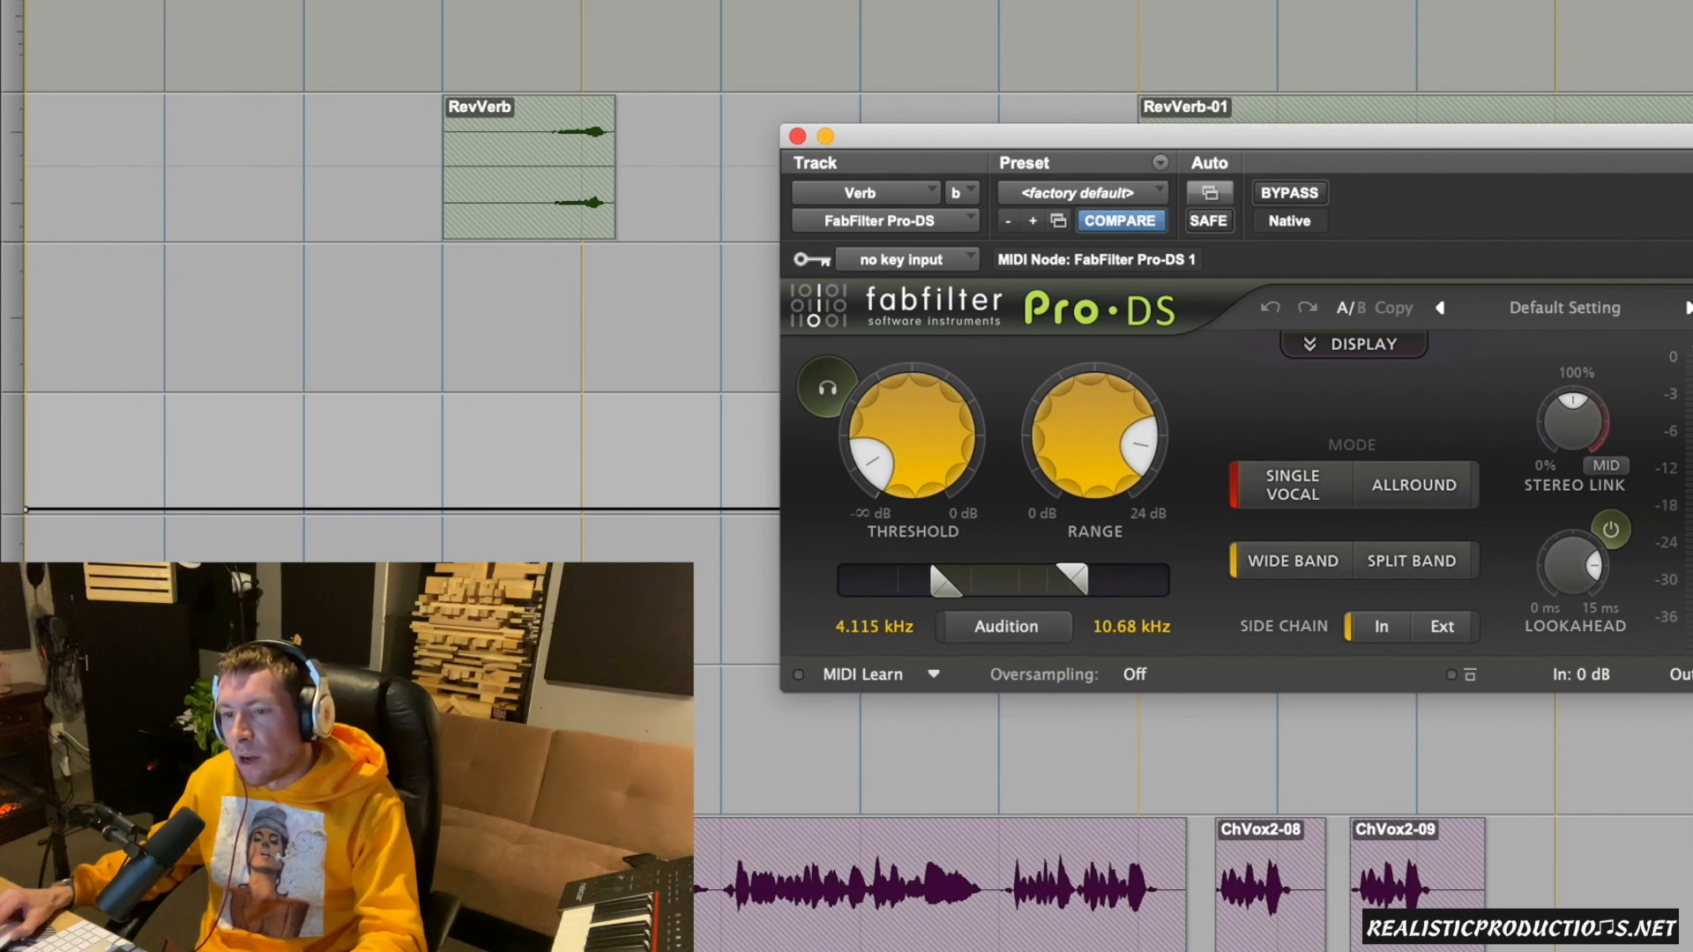
pyautogui.moveTo(1420, 146); pyautogui.dragTo(1336, 134)
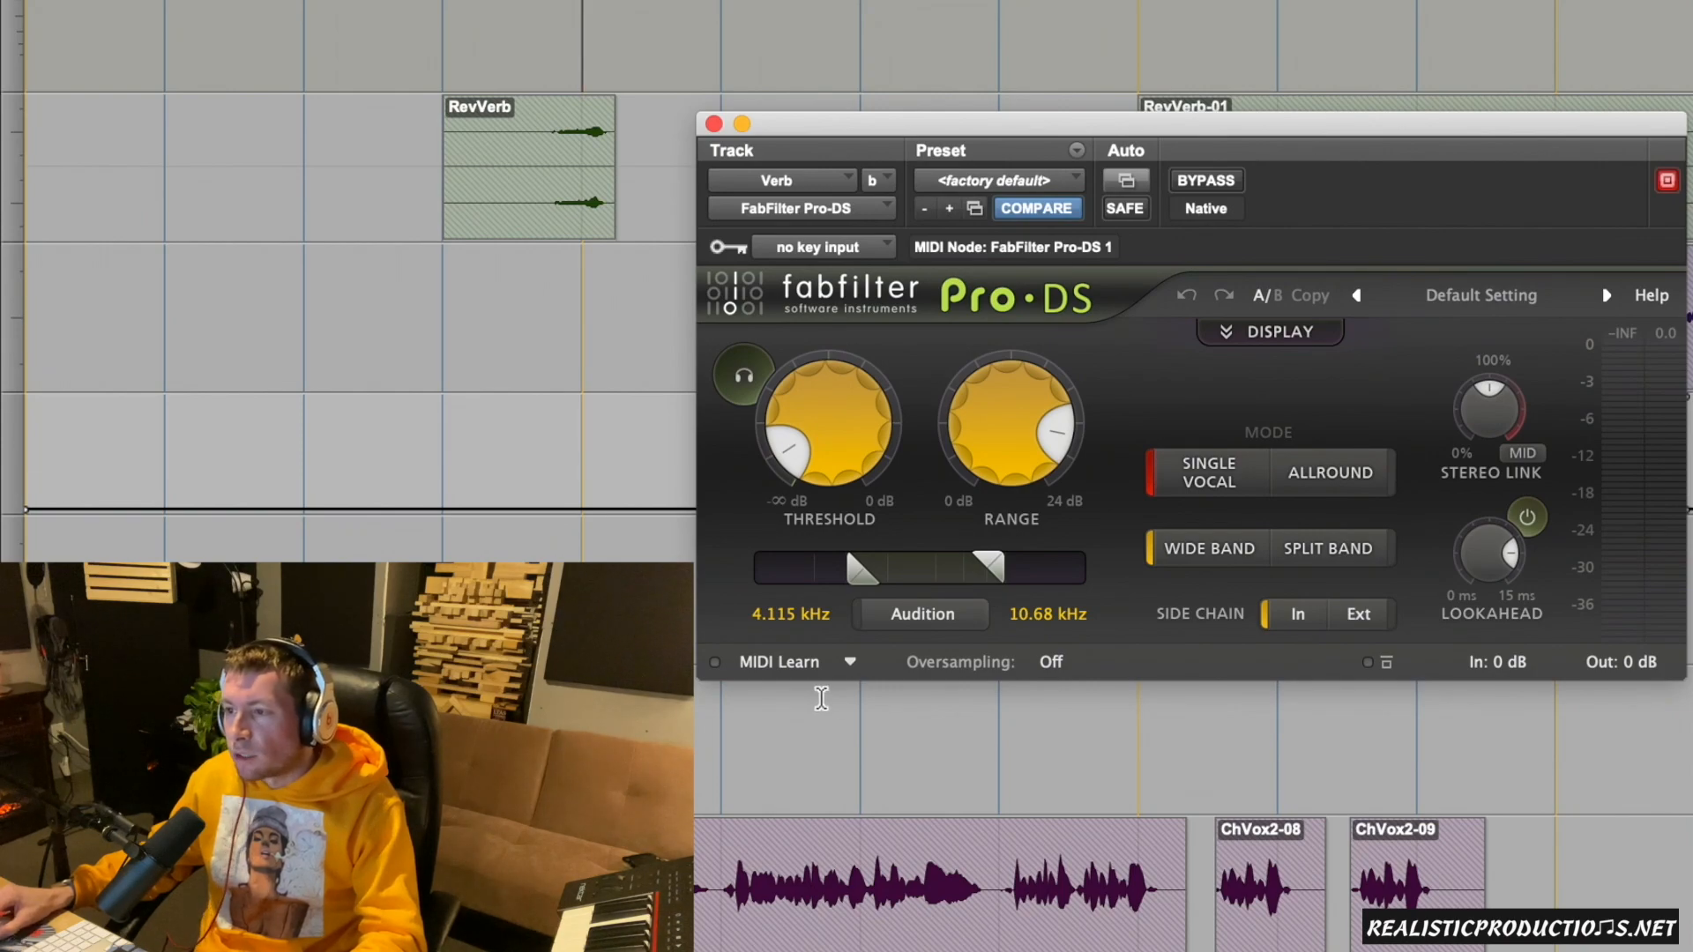
# Step: Check the Pro-DS frequency band and range, then compare playback with the de-esser engaged and bypassed
pyautogui.moveTo(892, 576)
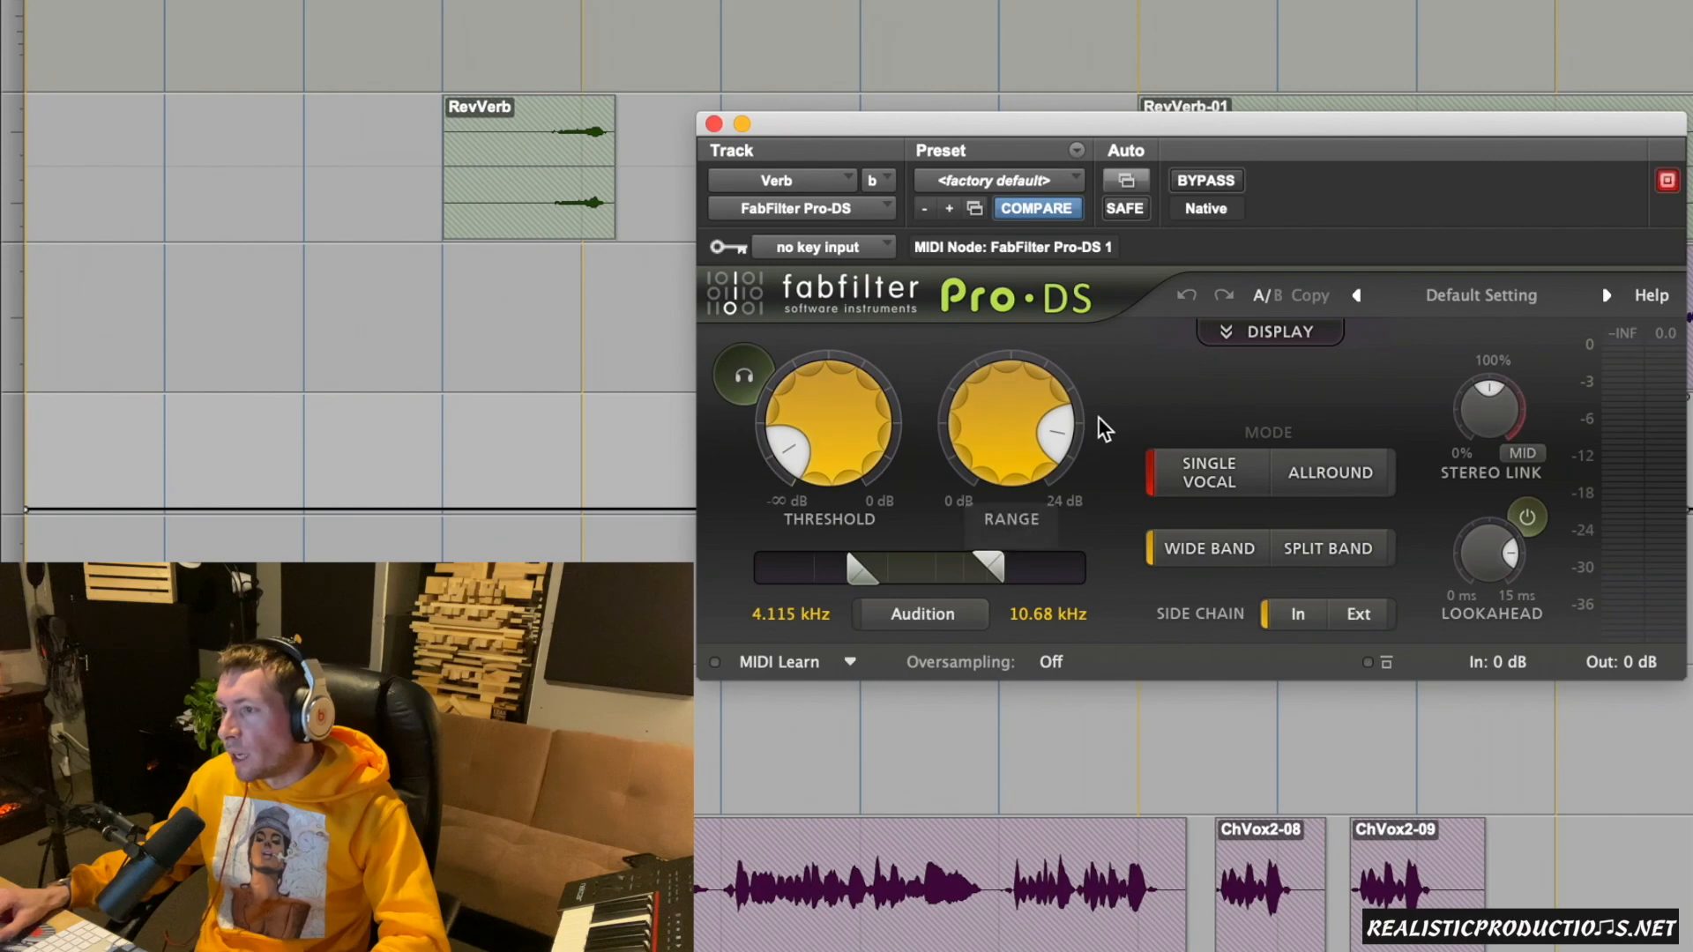
pyautogui.moveTo(1048, 445)
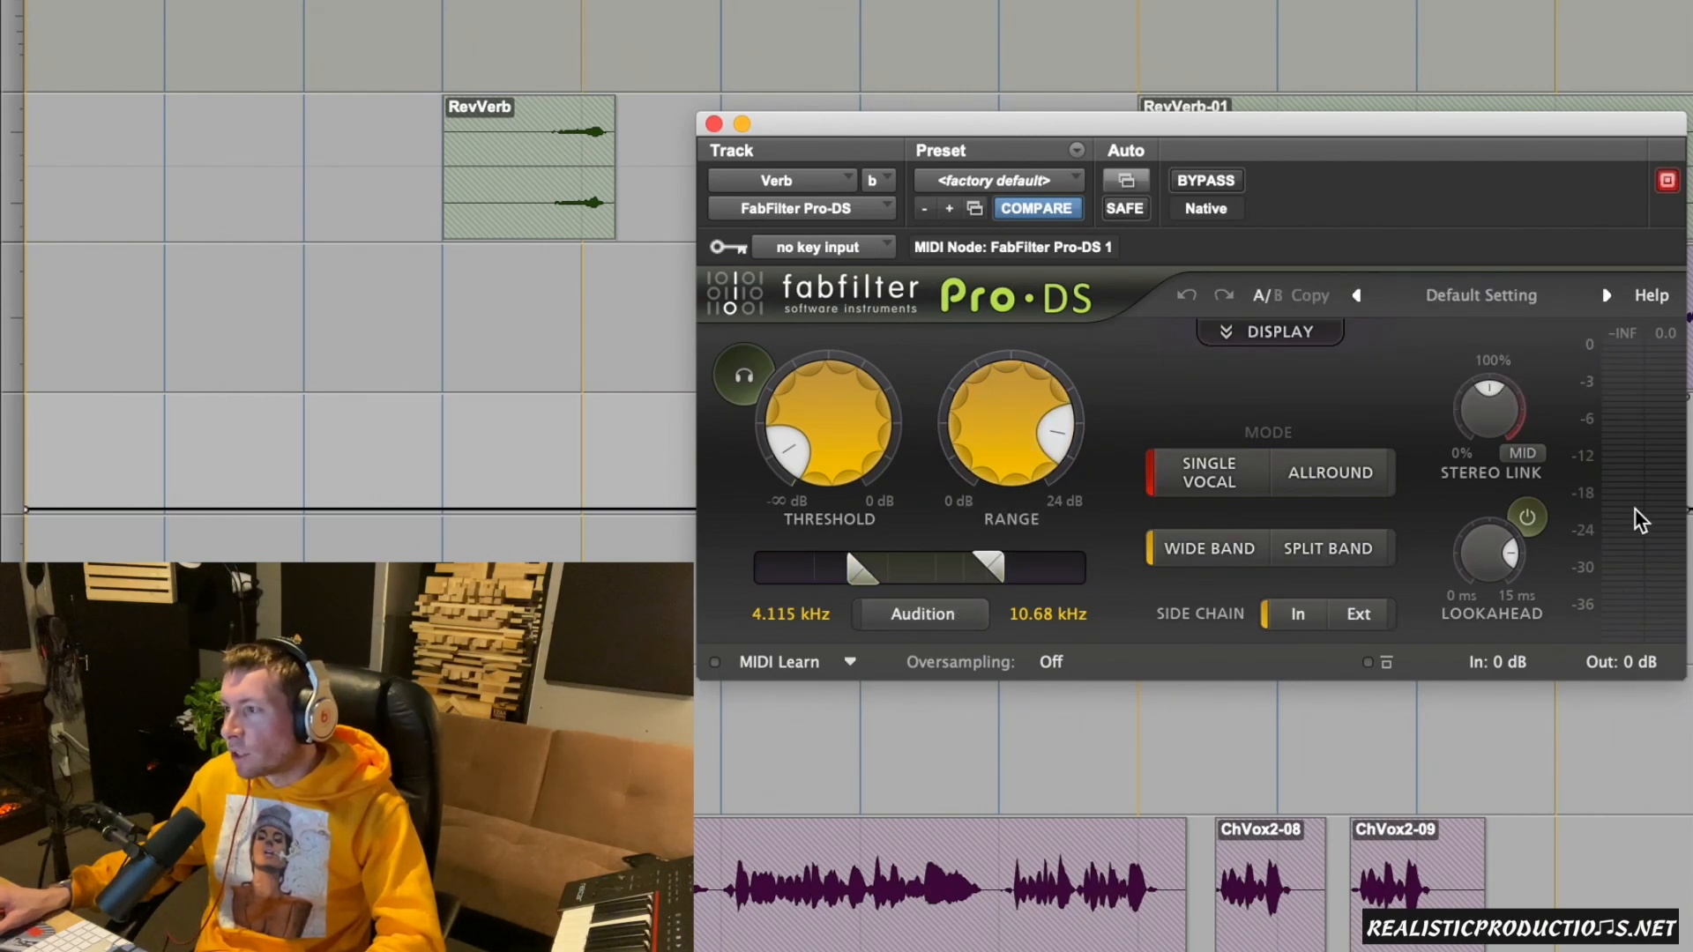
pyautogui.press('space')
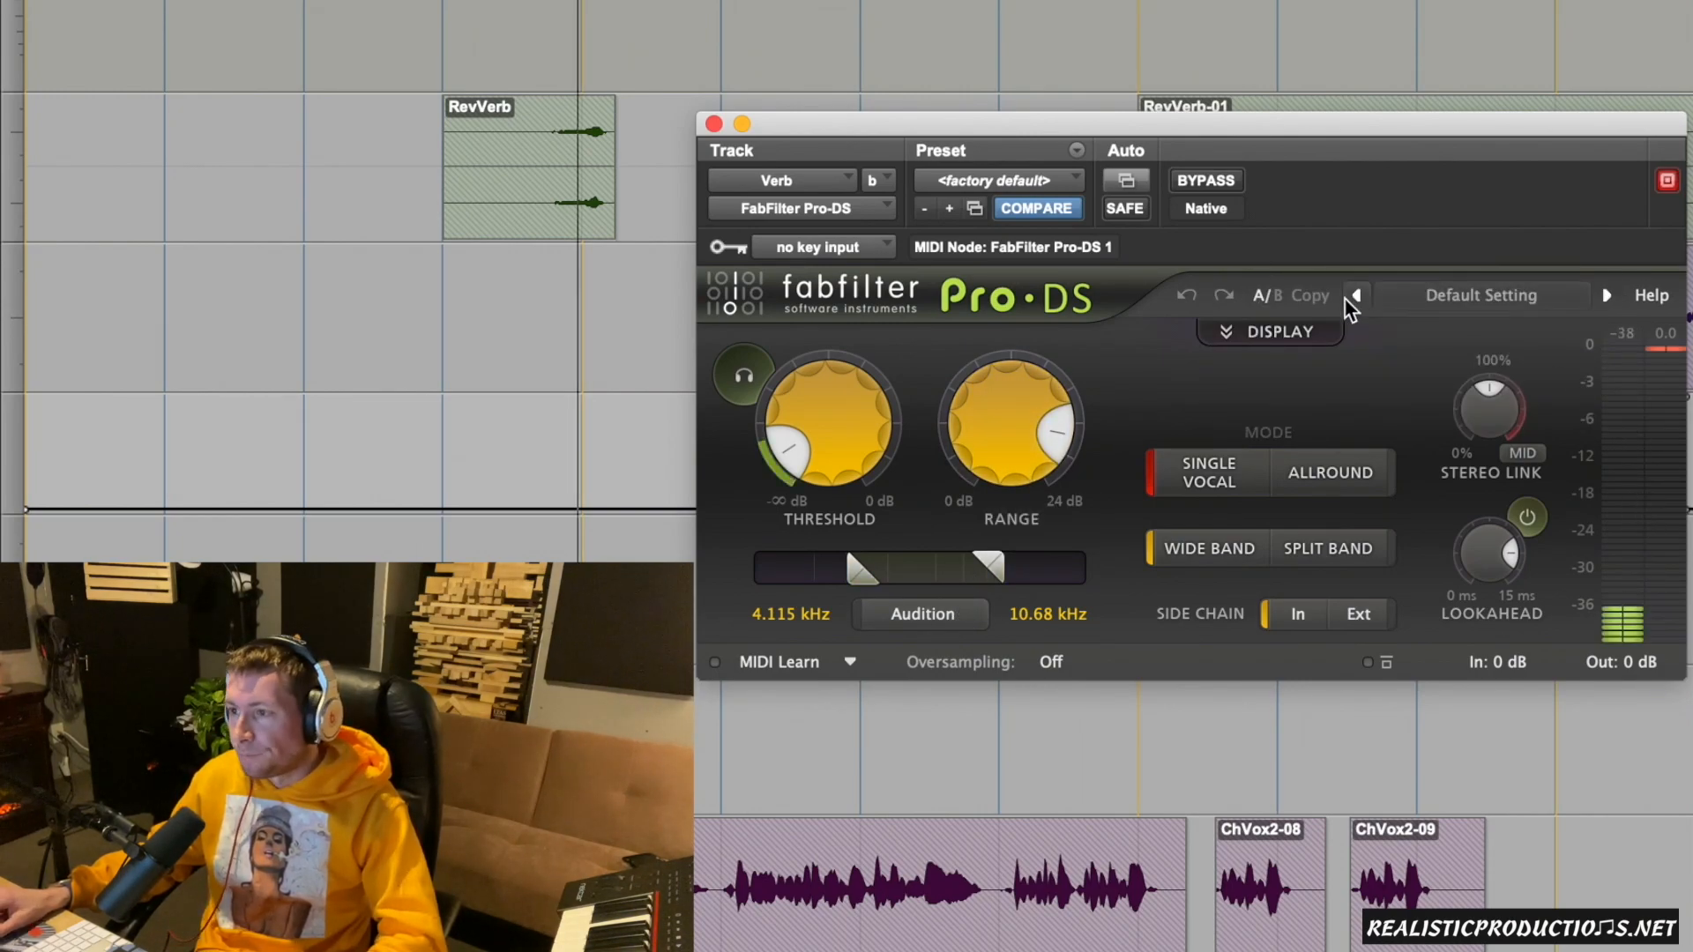
pyautogui.moveTo(978, 467)
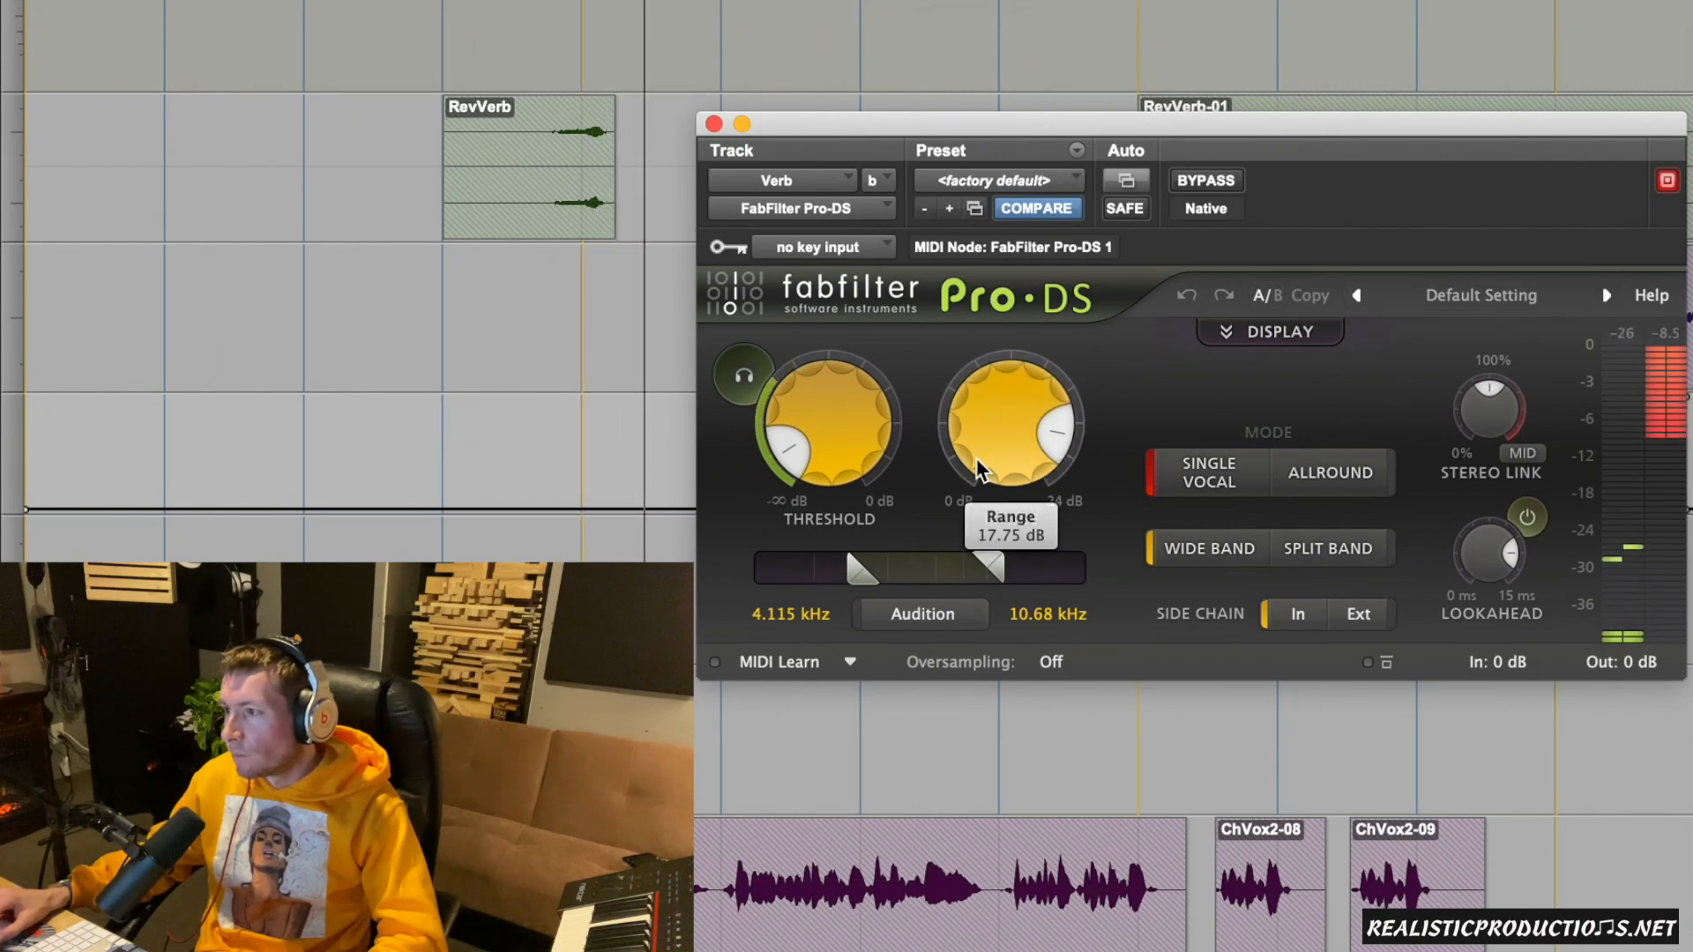
pyautogui.click(1206, 182)
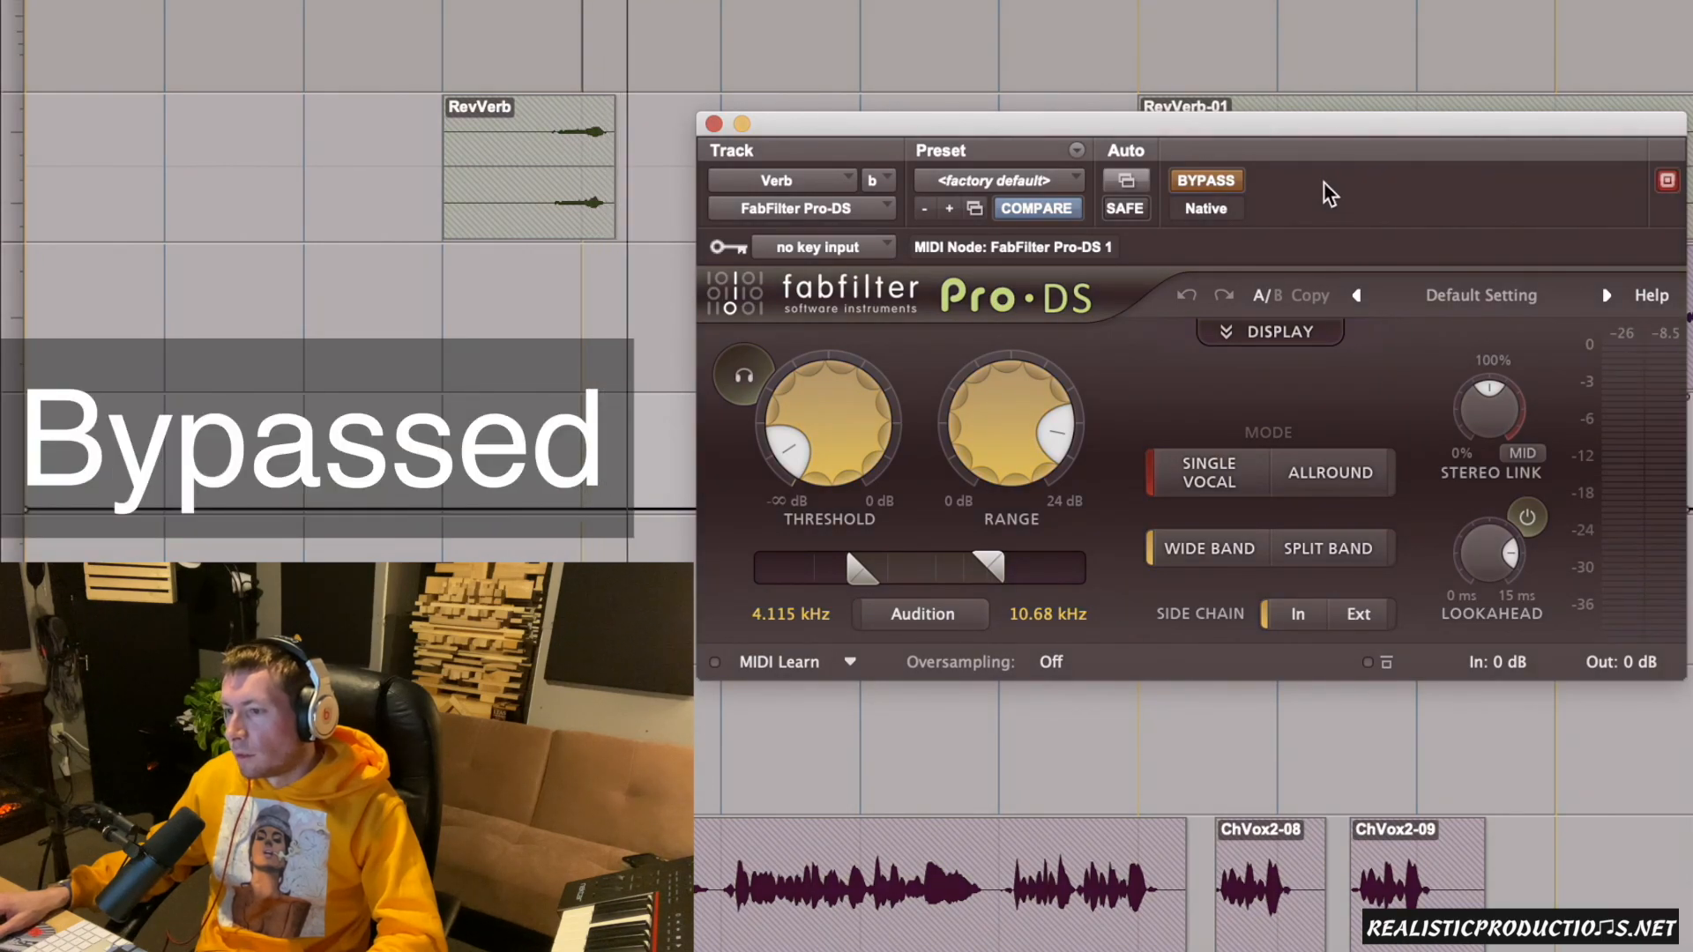
pyautogui.click(1231, 185)
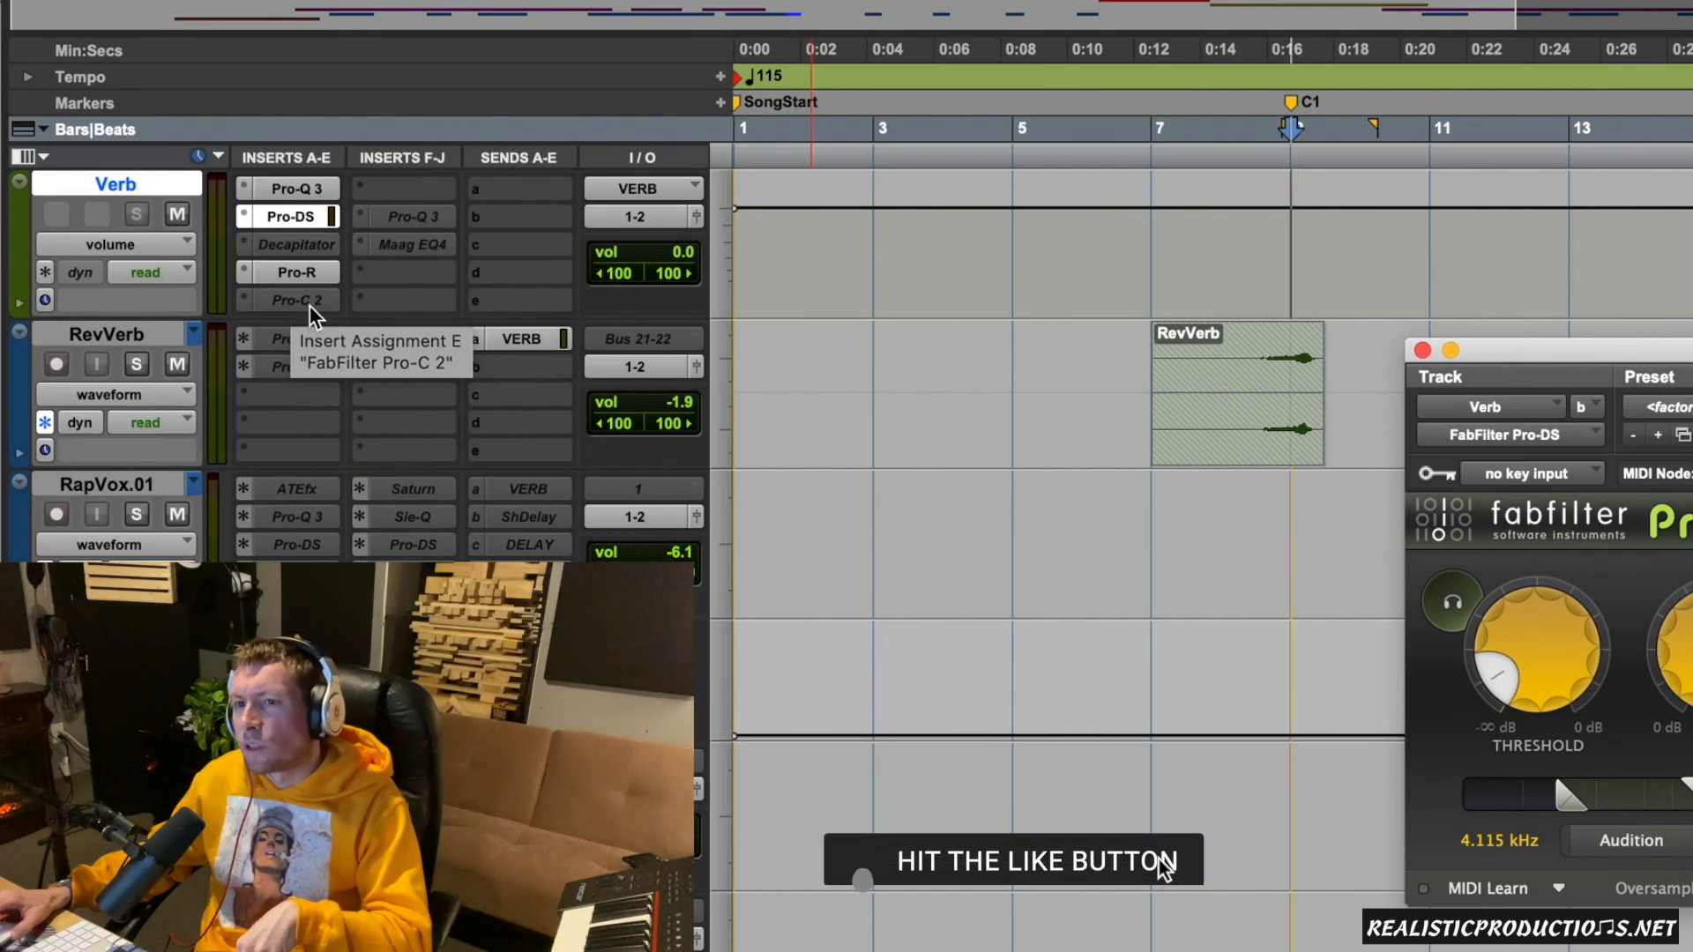
# Step: Activate the Pro-C 2 insert on the Verb track and open its window, moved clear of the arrangement
pyautogui.click(312, 318)
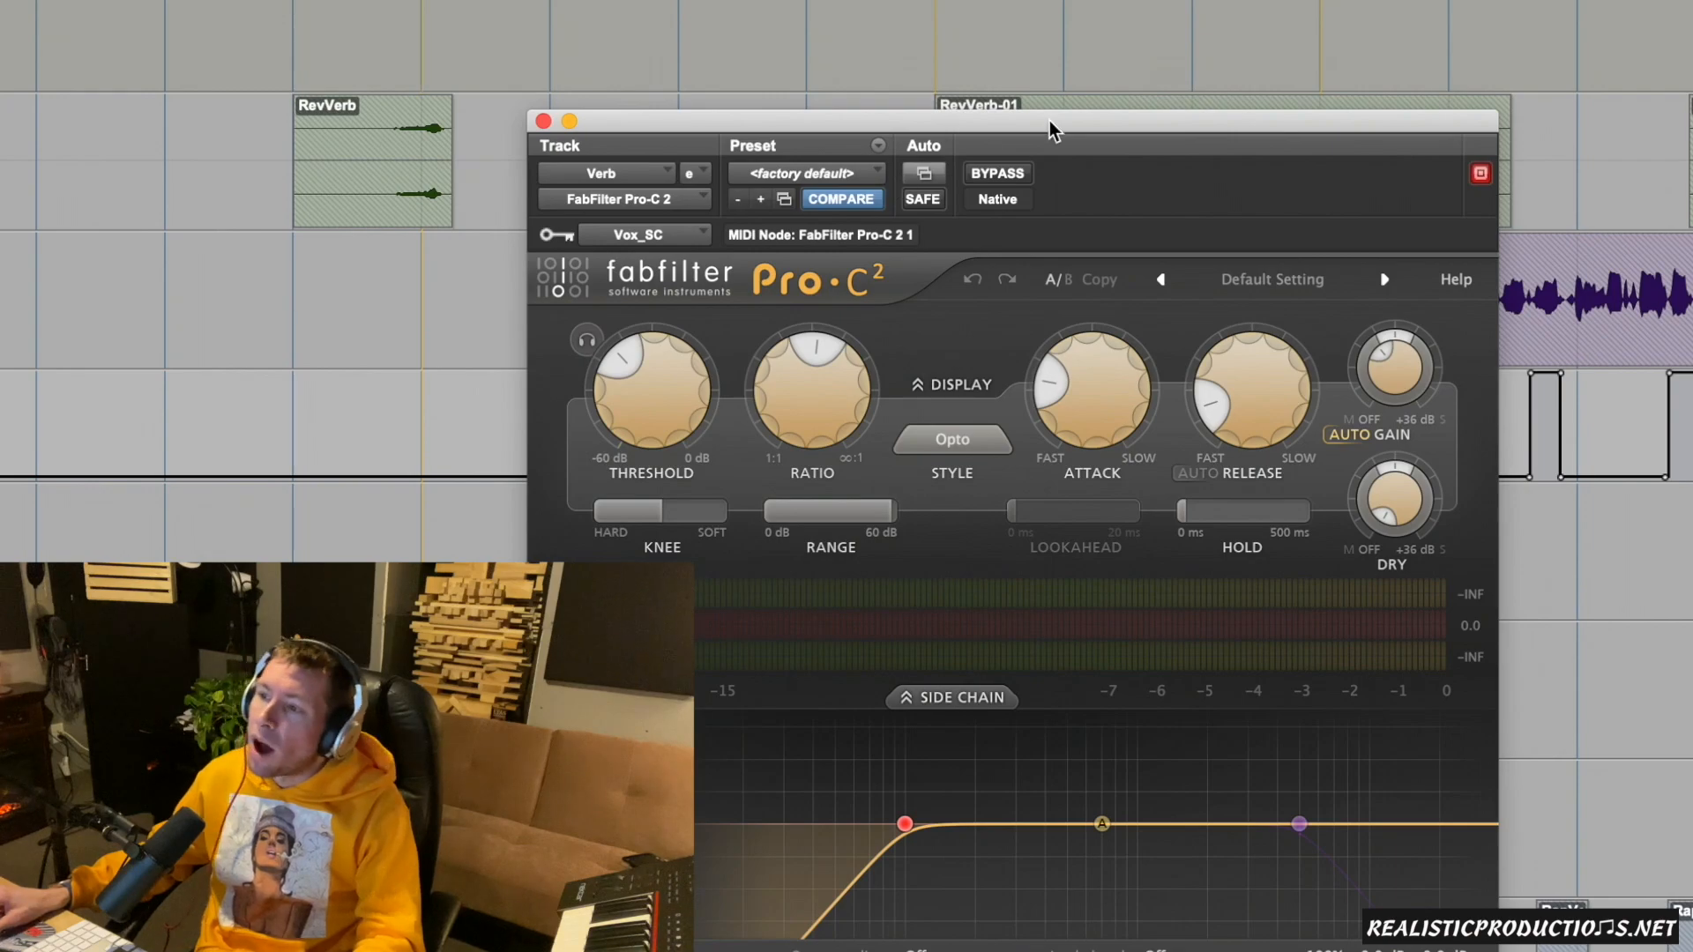
pyautogui.moveTo(1023, 113); pyautogui.dragTo(1171, 40)
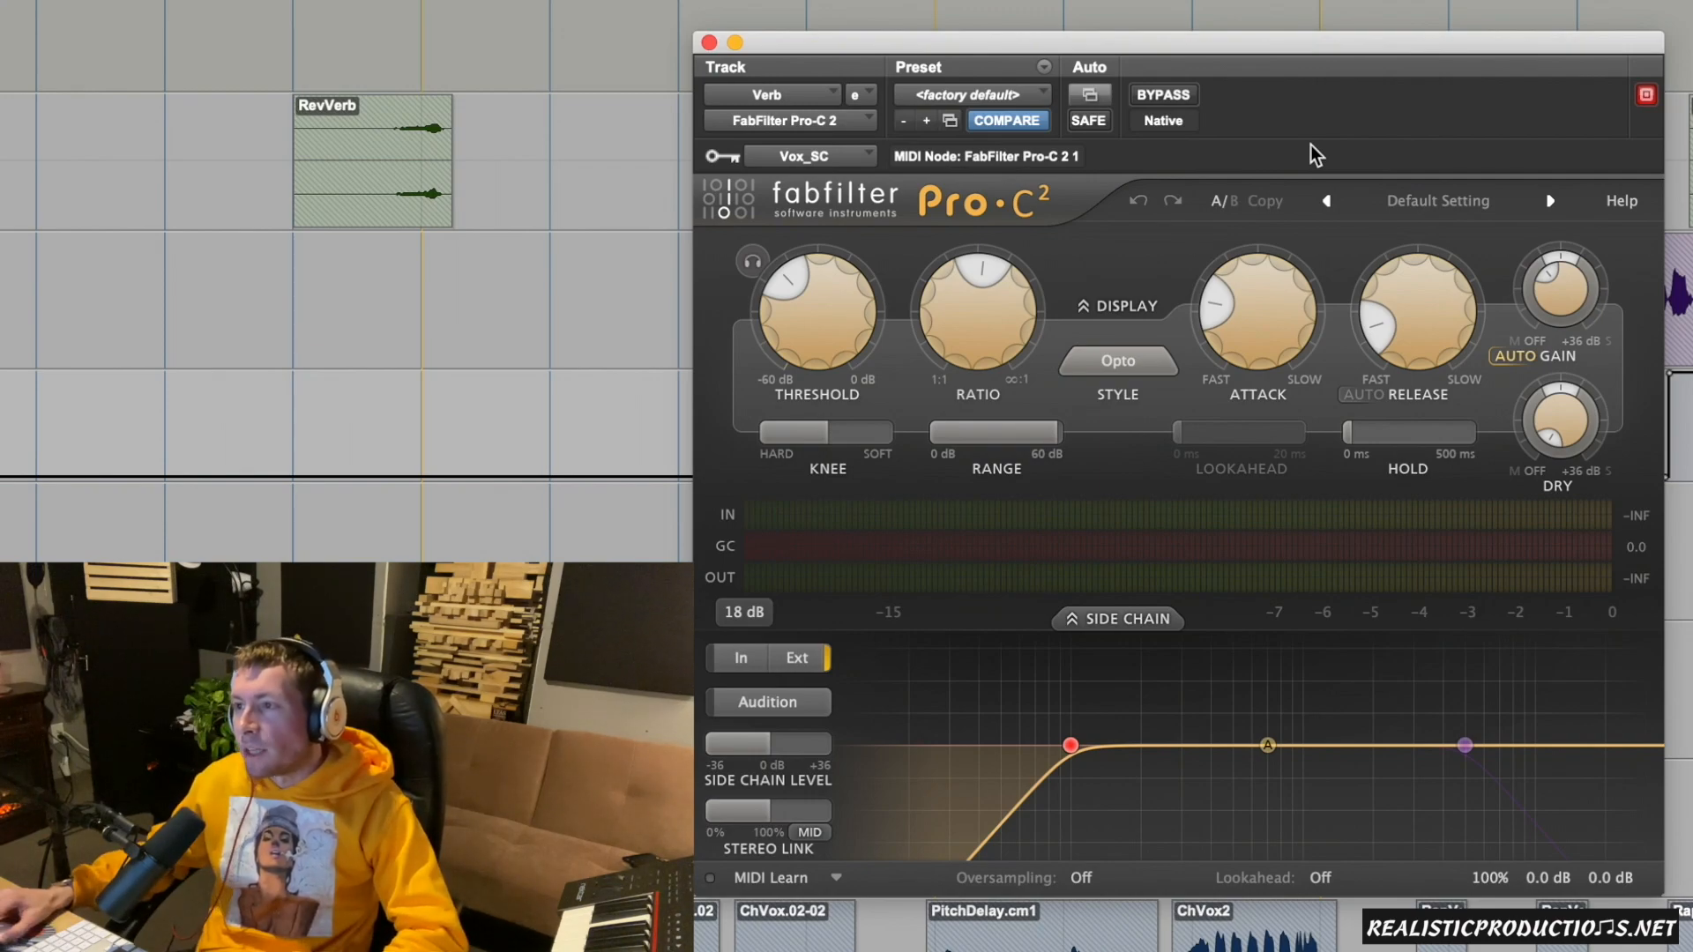
pyautogui.moveTo(812, 332)
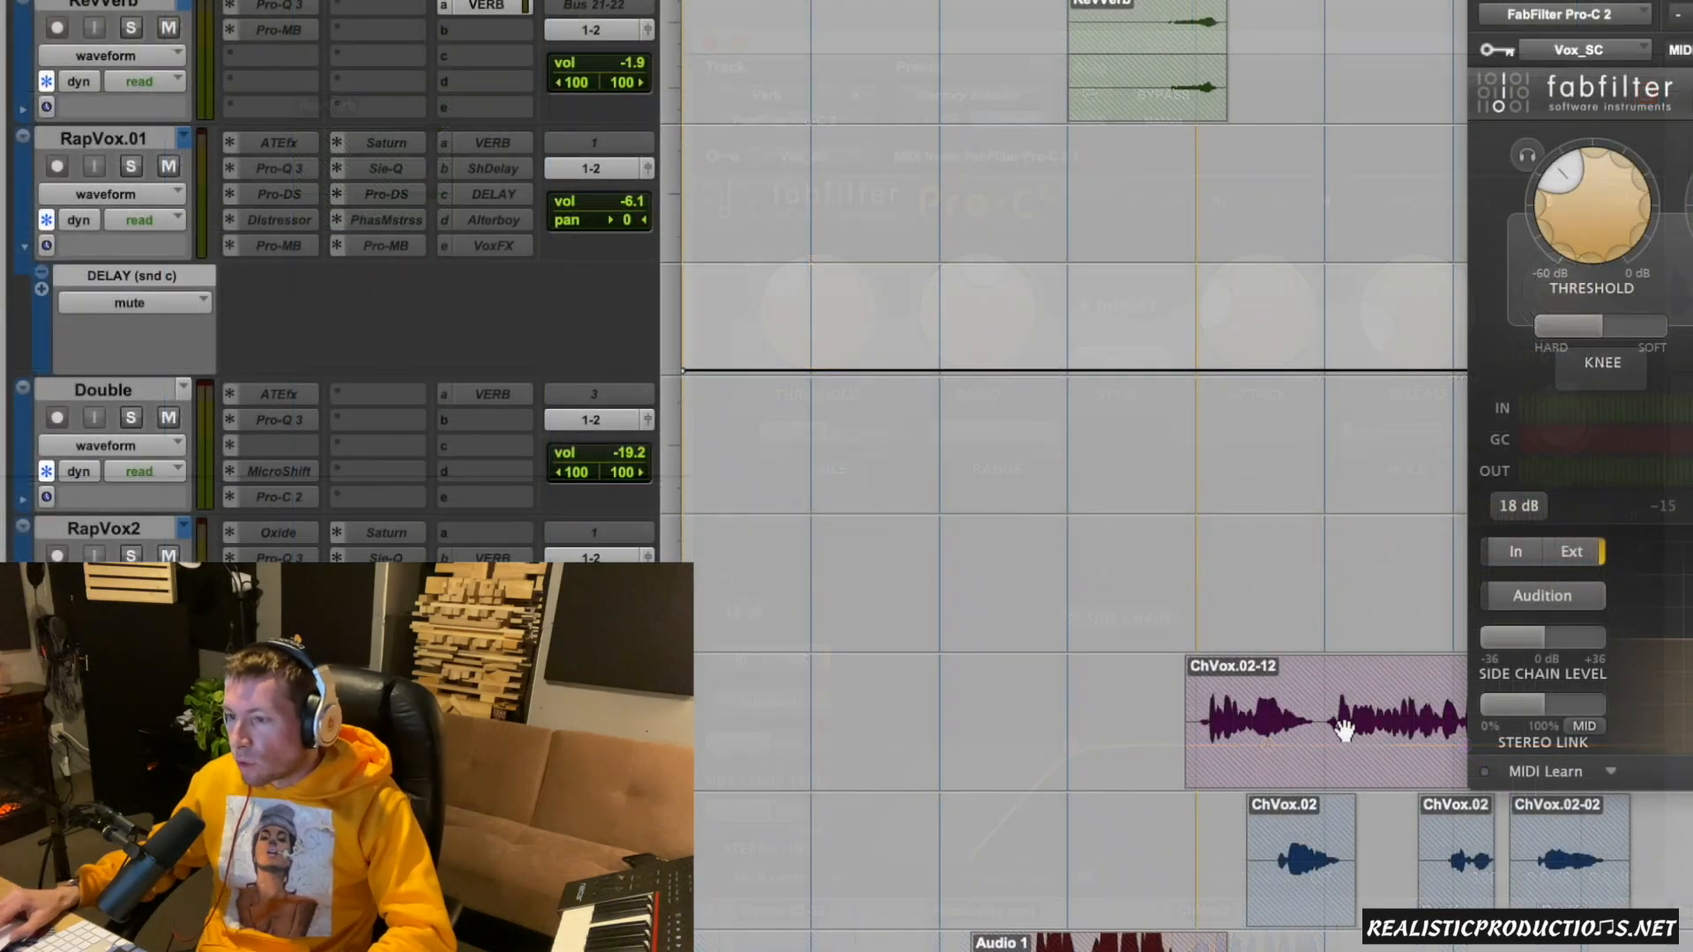
# Step: Examine the vocal tracks in the arrangement alongside the Pro-C 2 threshold and its external Vox_SC side-chain settings
pyautogui.click(1324, 715)
pyautogui.press('t')
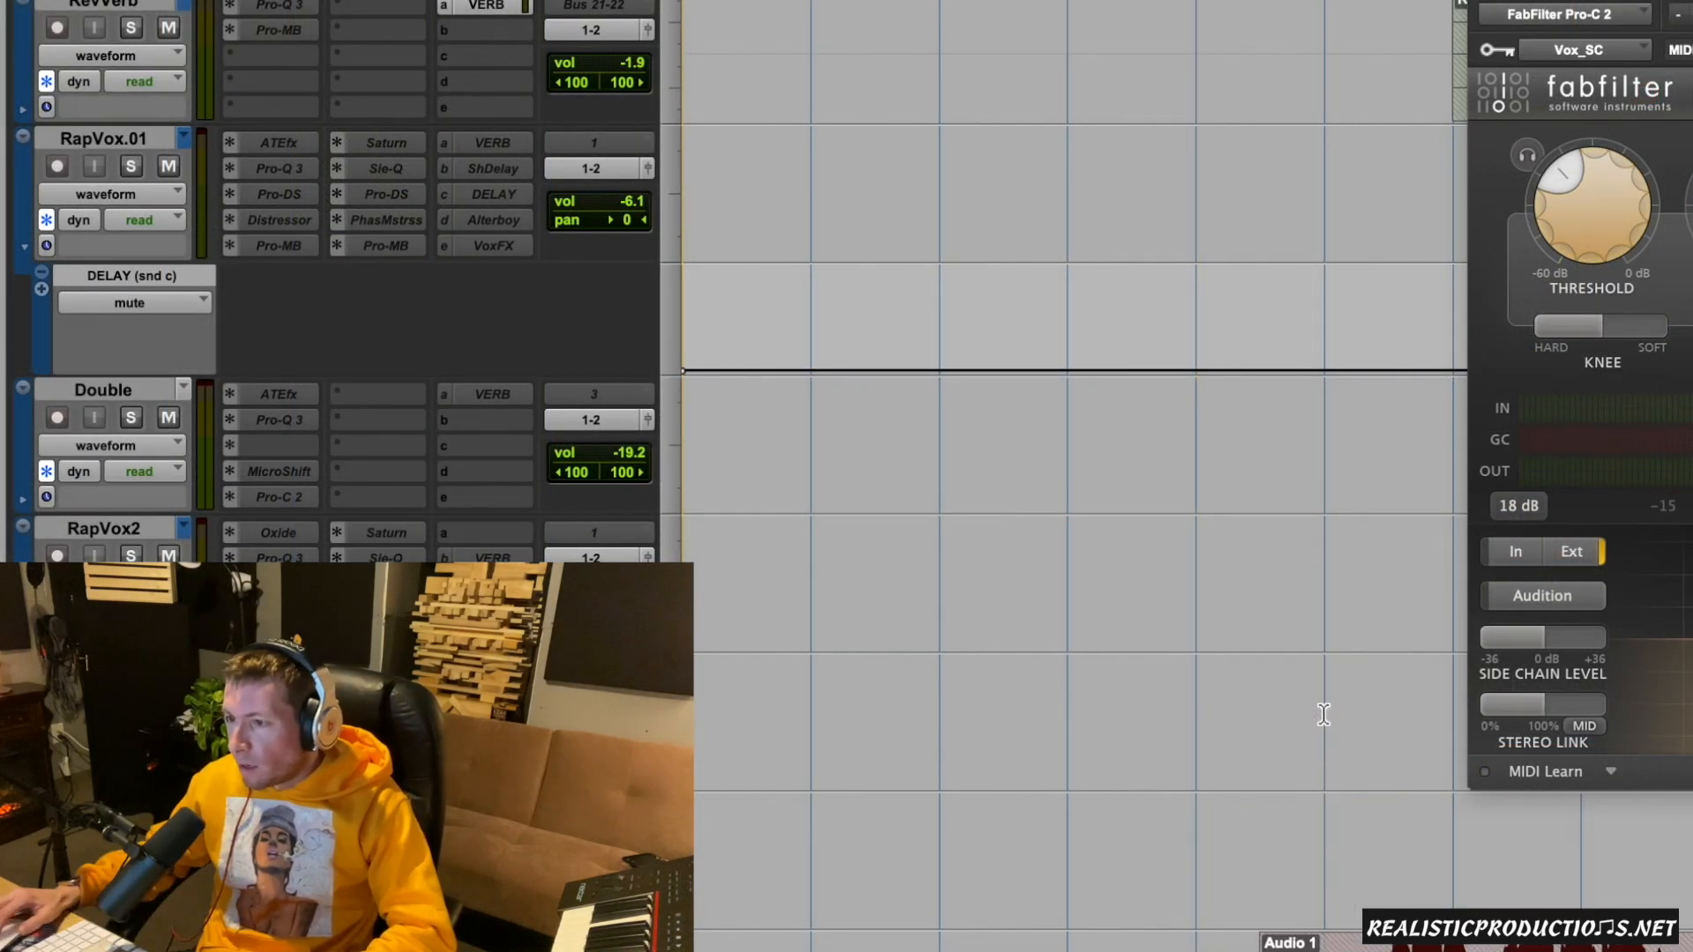
pyautogui.hscroll(5, 1323, 716)
pyautogui.moveTo(966, 714); pyautogui.dragTo(1030, 703)
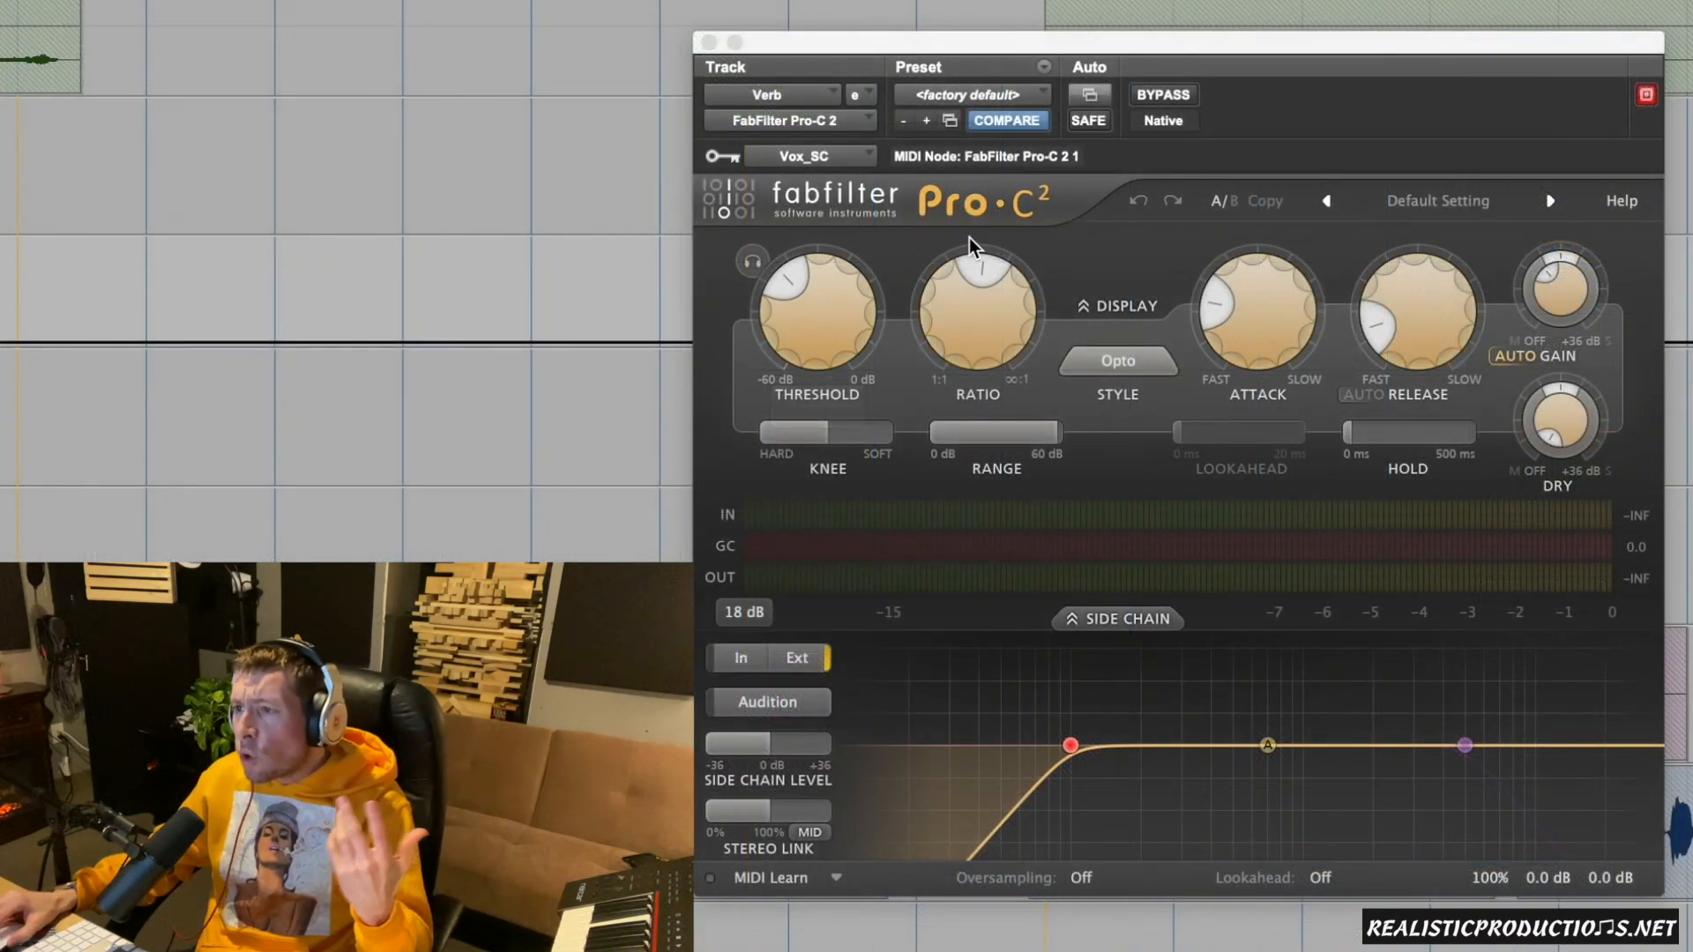
pyautogui.click(828, 328)
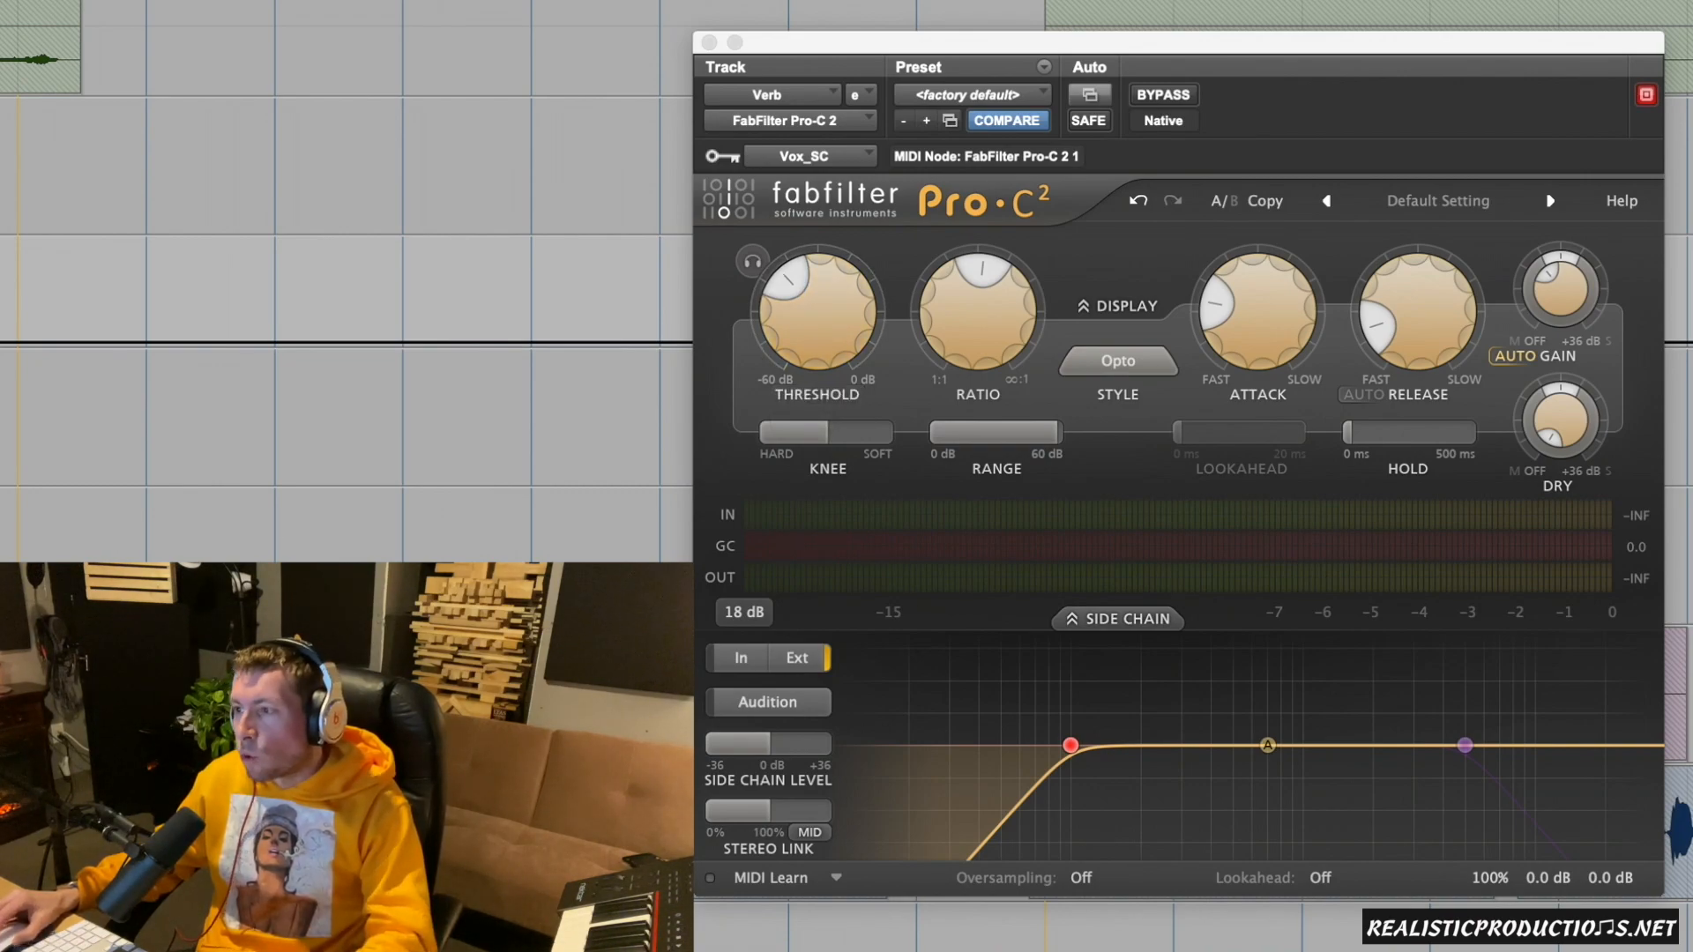
pyautogui.scroll(5, 347, 265)
pyautogui.scroll(-3, 347, 264)
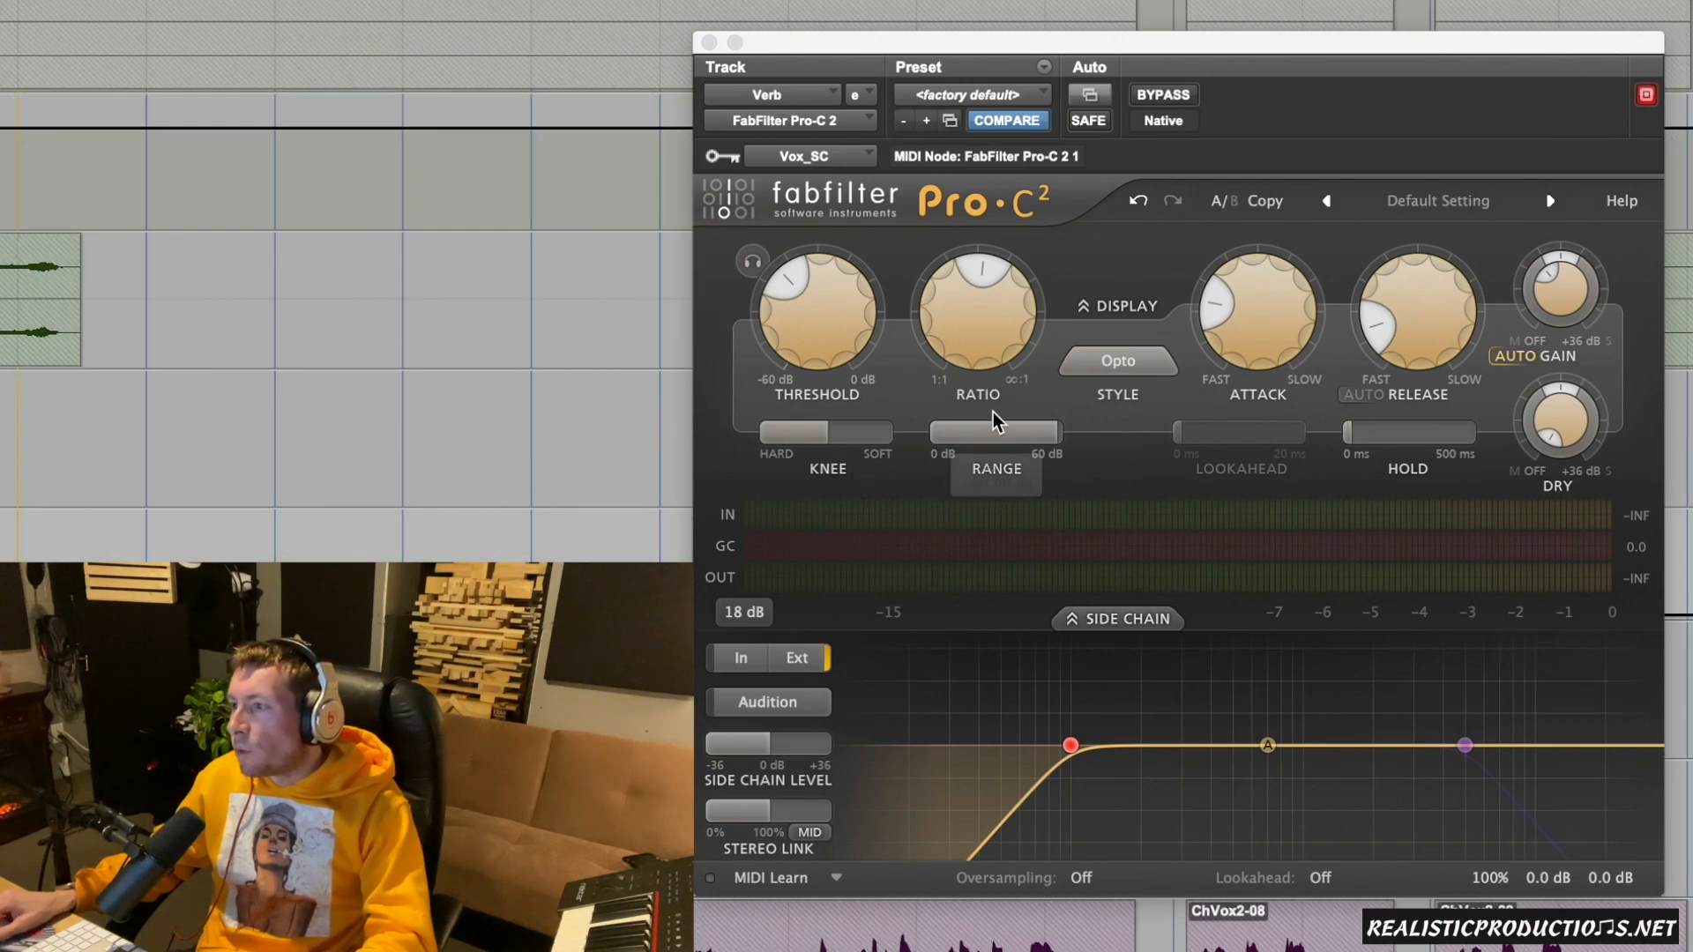
# Step: Calculate 7500/115 in the Calculator, halve the result, and check it against the Pro-C 2 release time
pyautogui.moveTo(1453, 309)
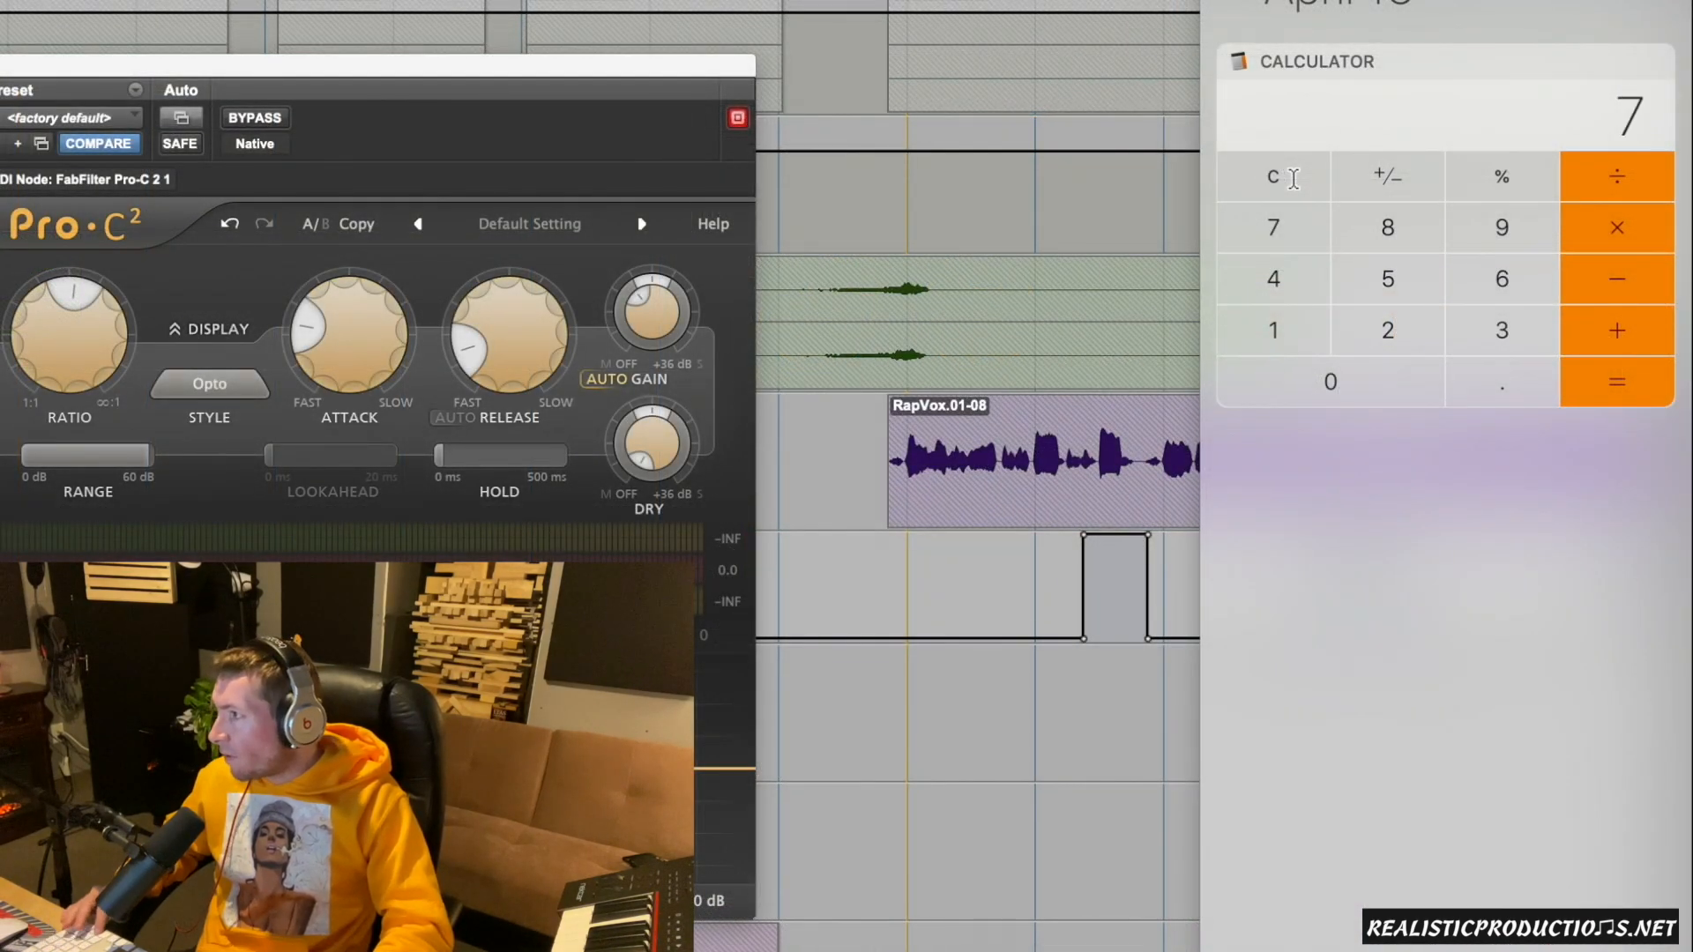
pyautogui.write('500/115')
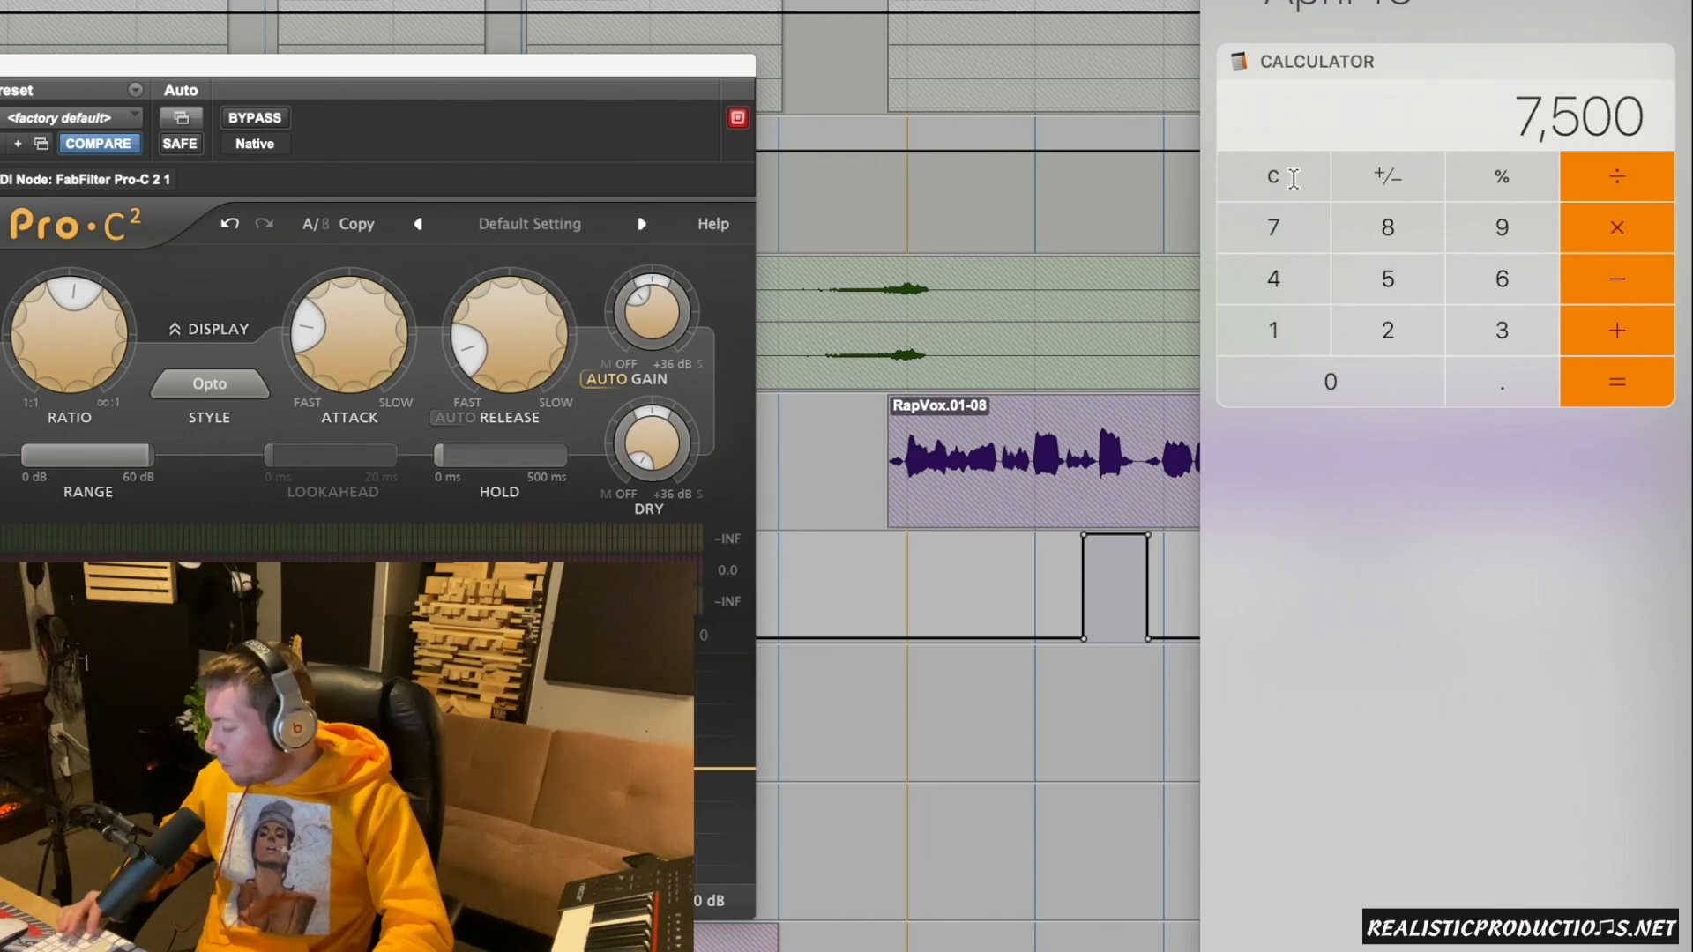
pyautogui.press('Return')
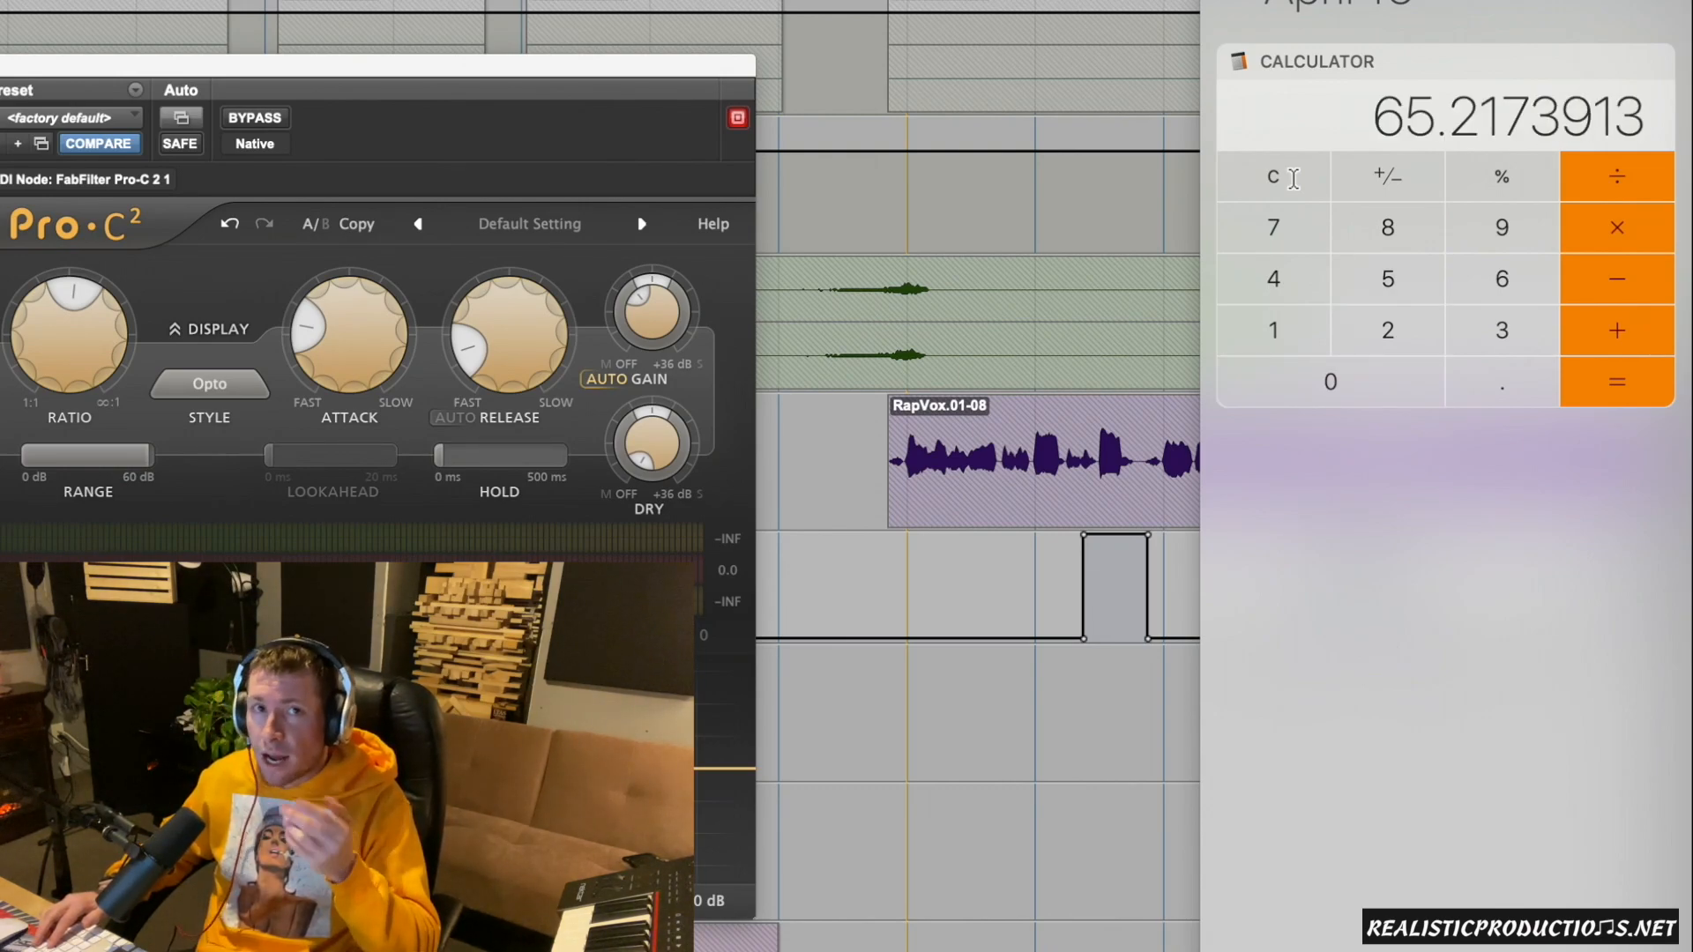
pyautogui.write('2')
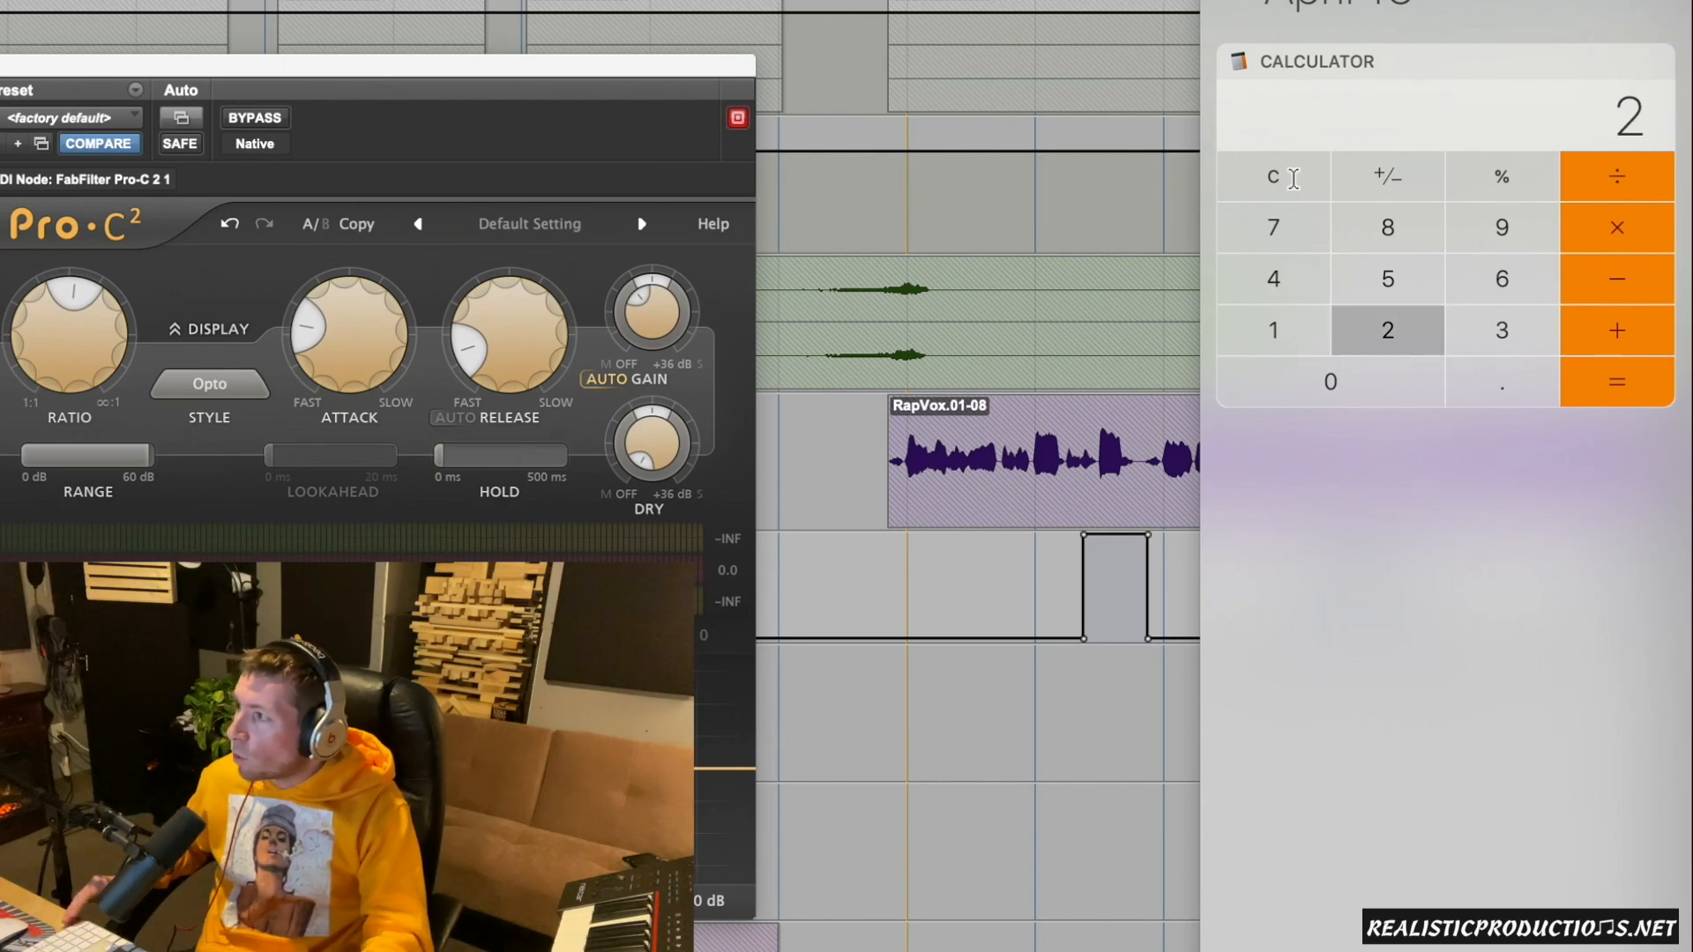
pyautogui.press('Return')
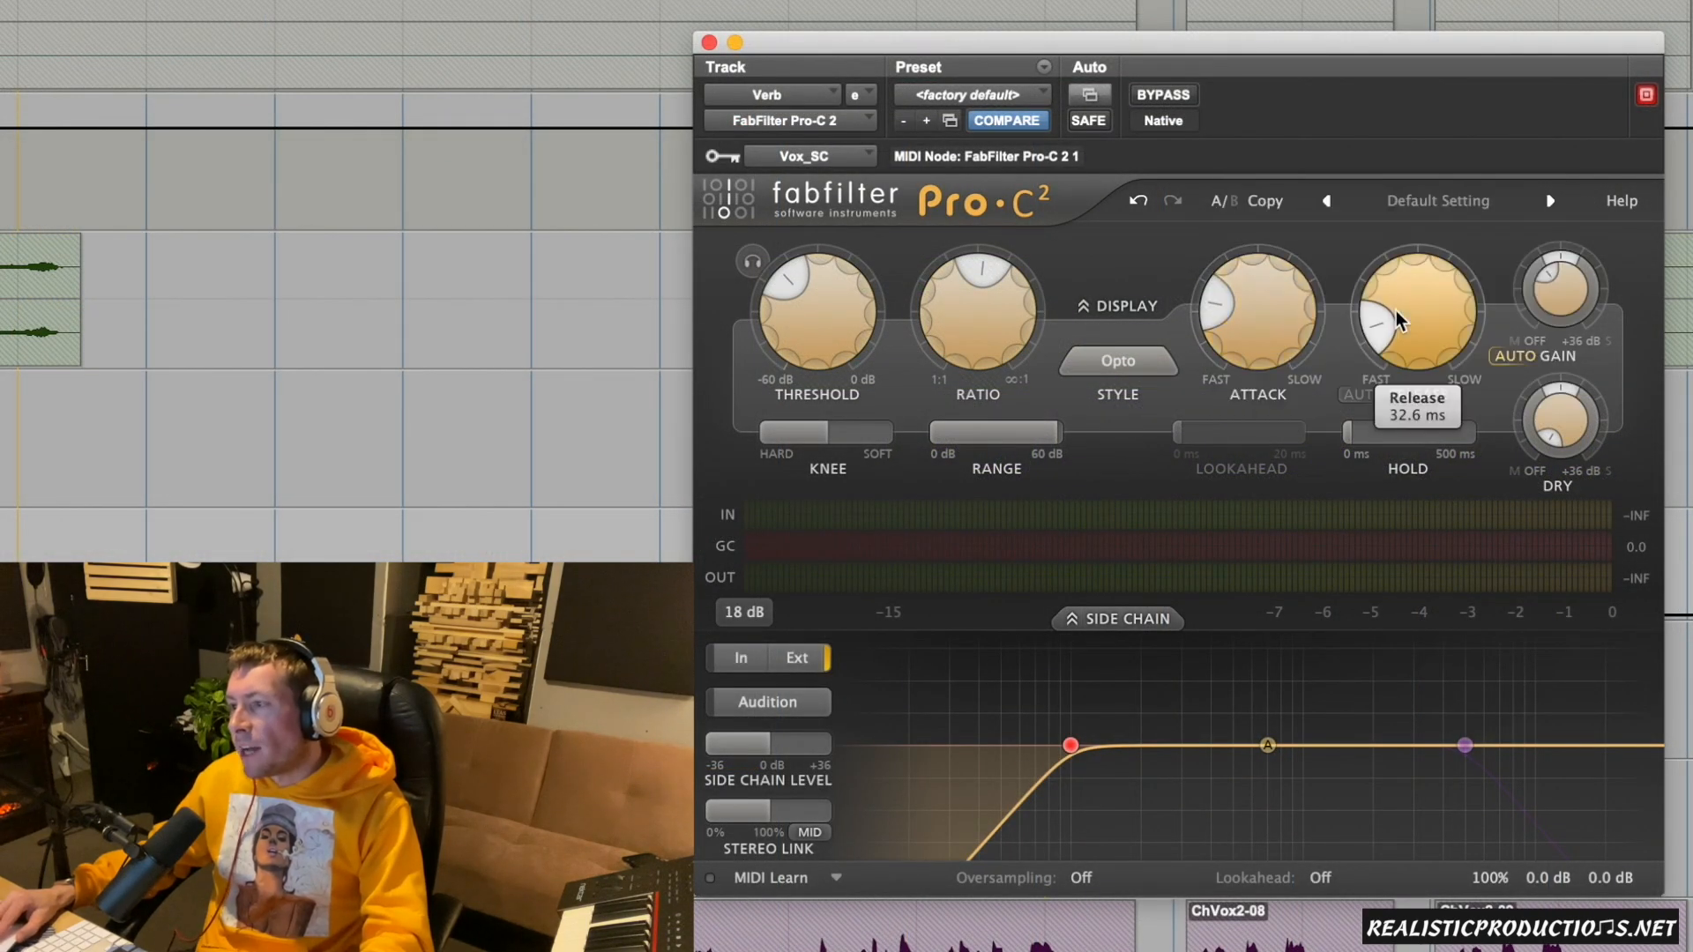
pyautogui.moveTo(1391, 314)
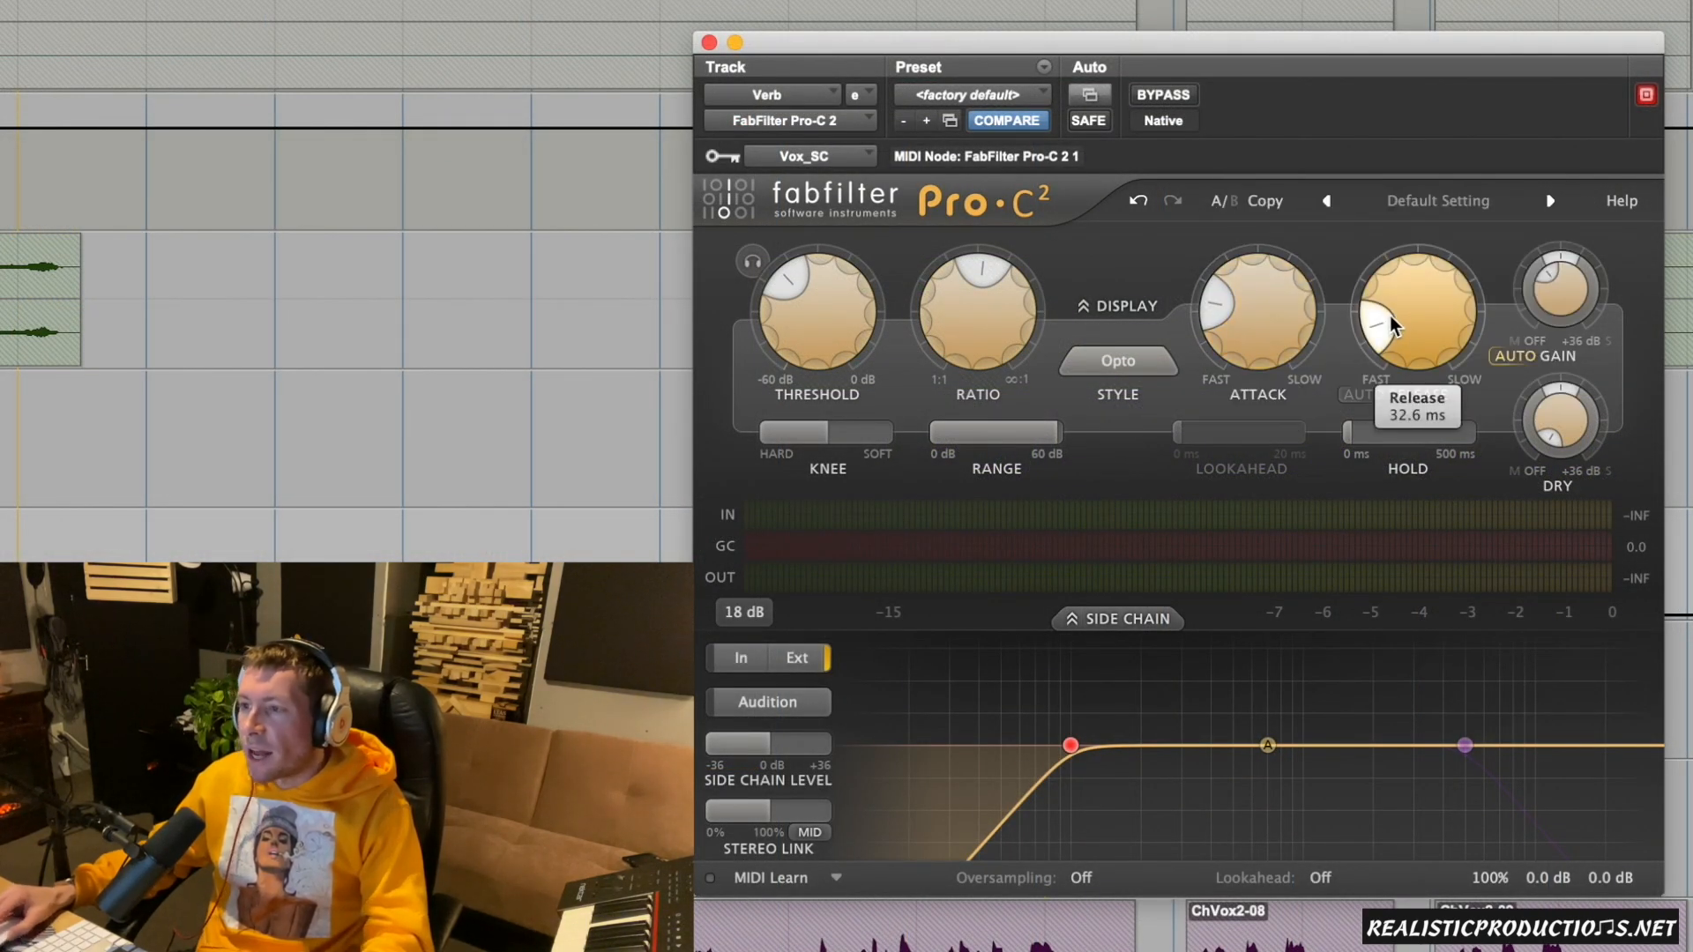
# Step: Check the Pro-C 2 threshold and ratio, and compare playback with the side-chained compressor bypassed and engaged
pyautogui.moveTo(835, 311)
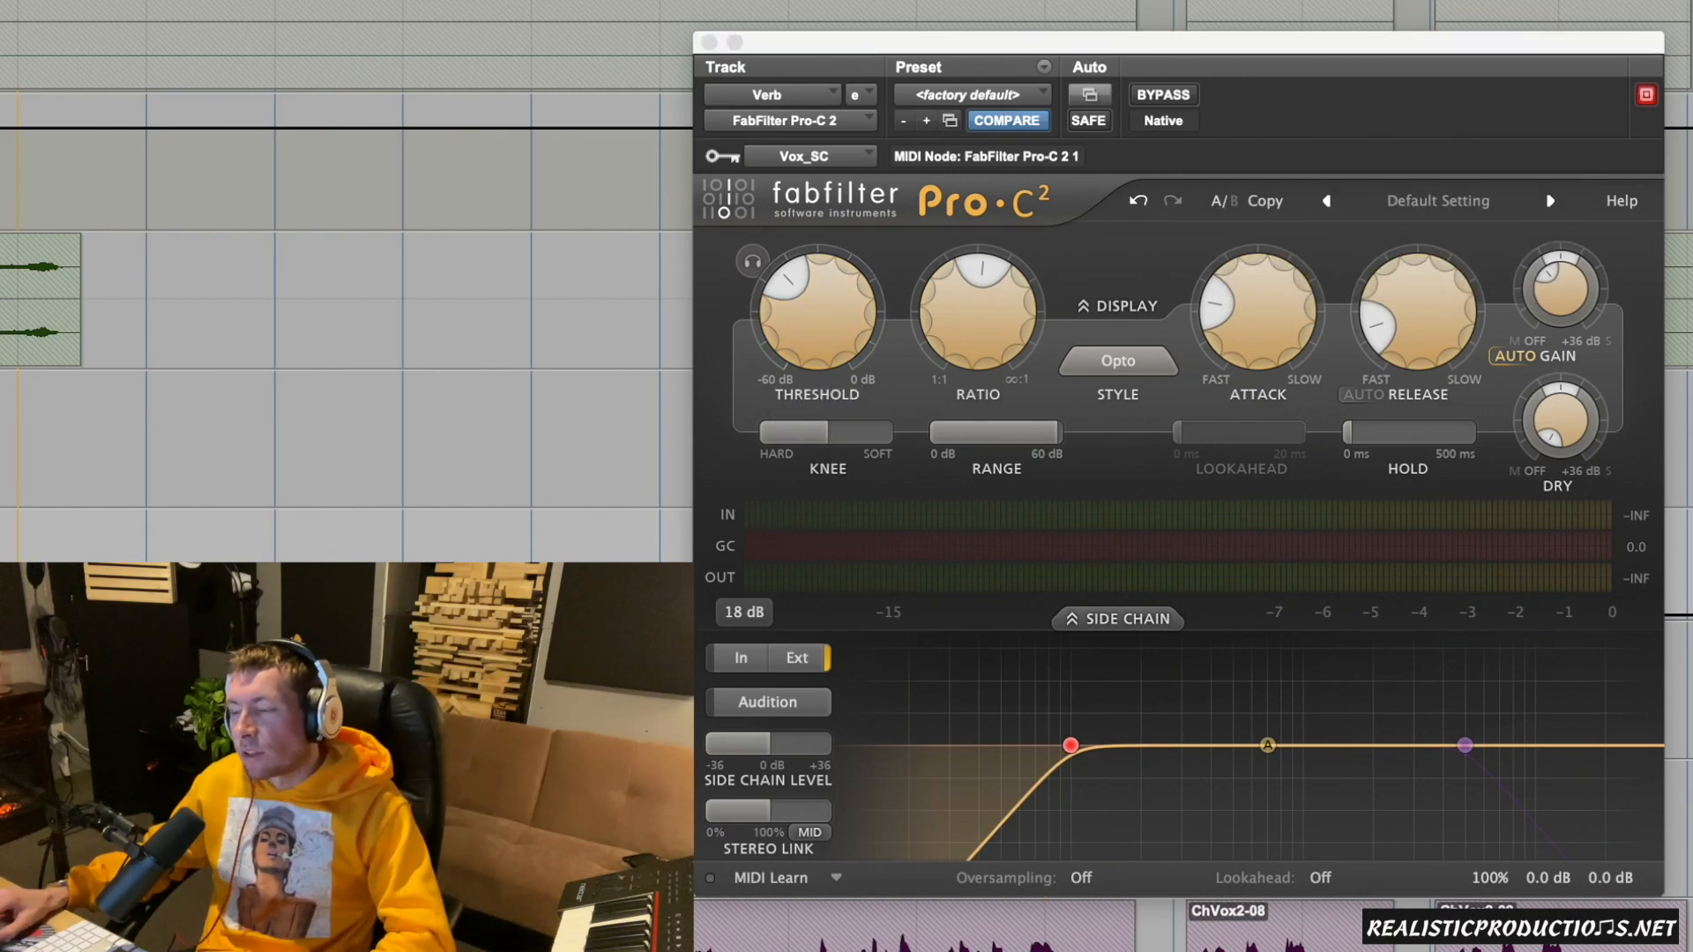
pyautogui.press('space')
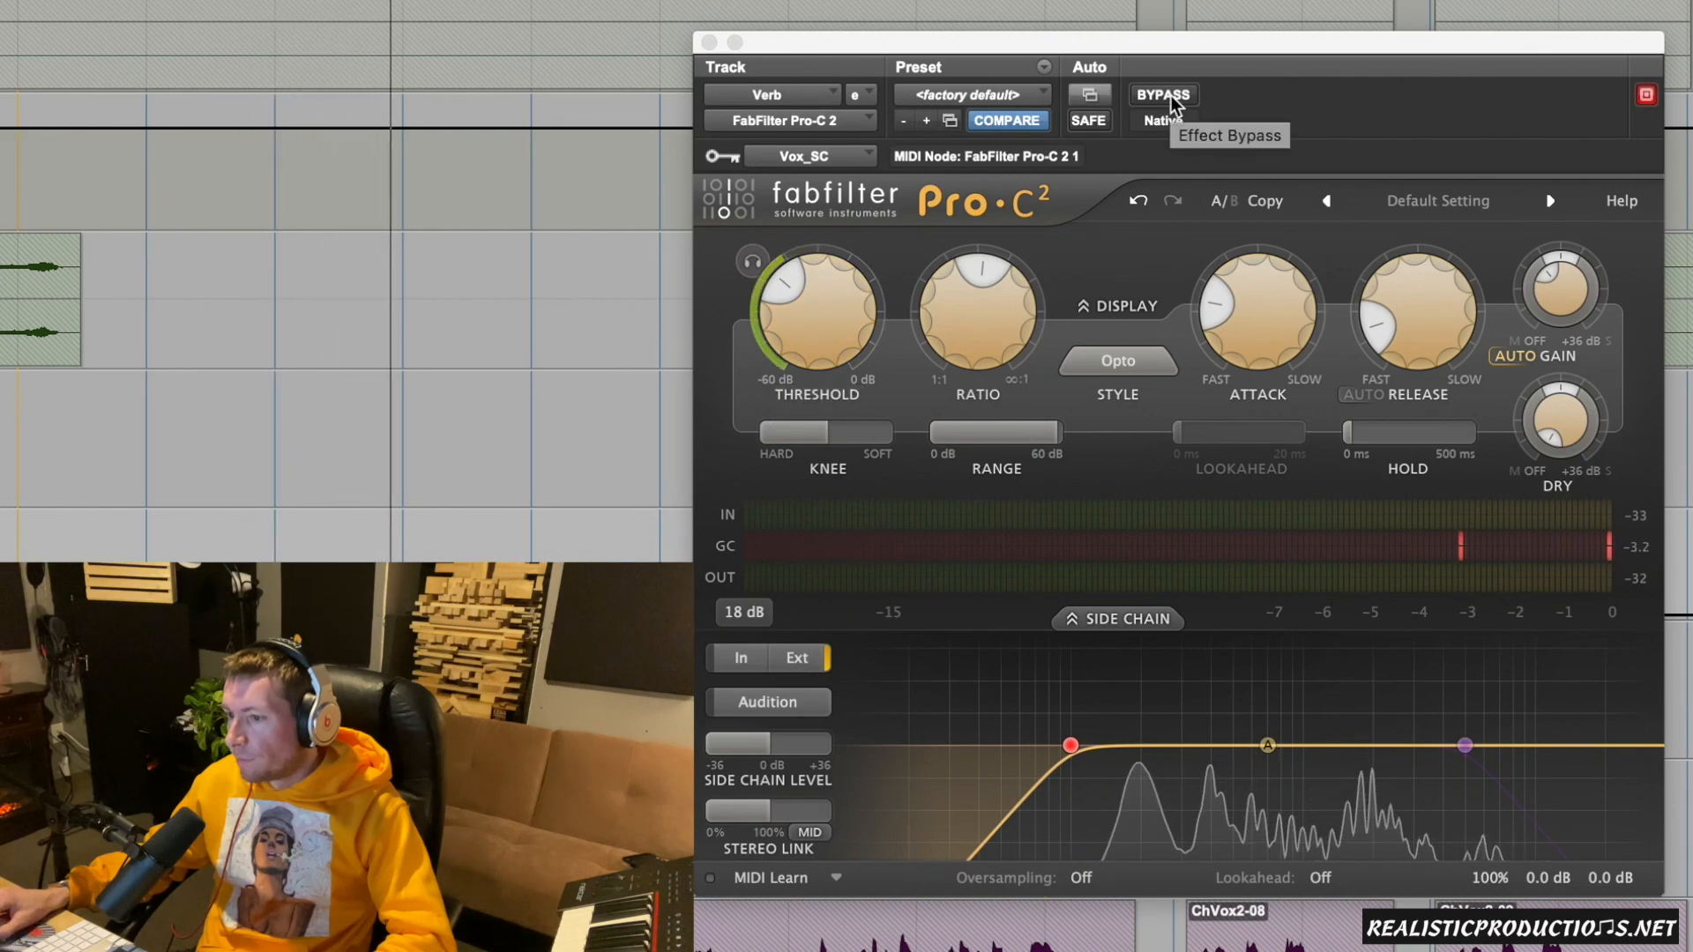
pyautogui.moveTo(981, 278)
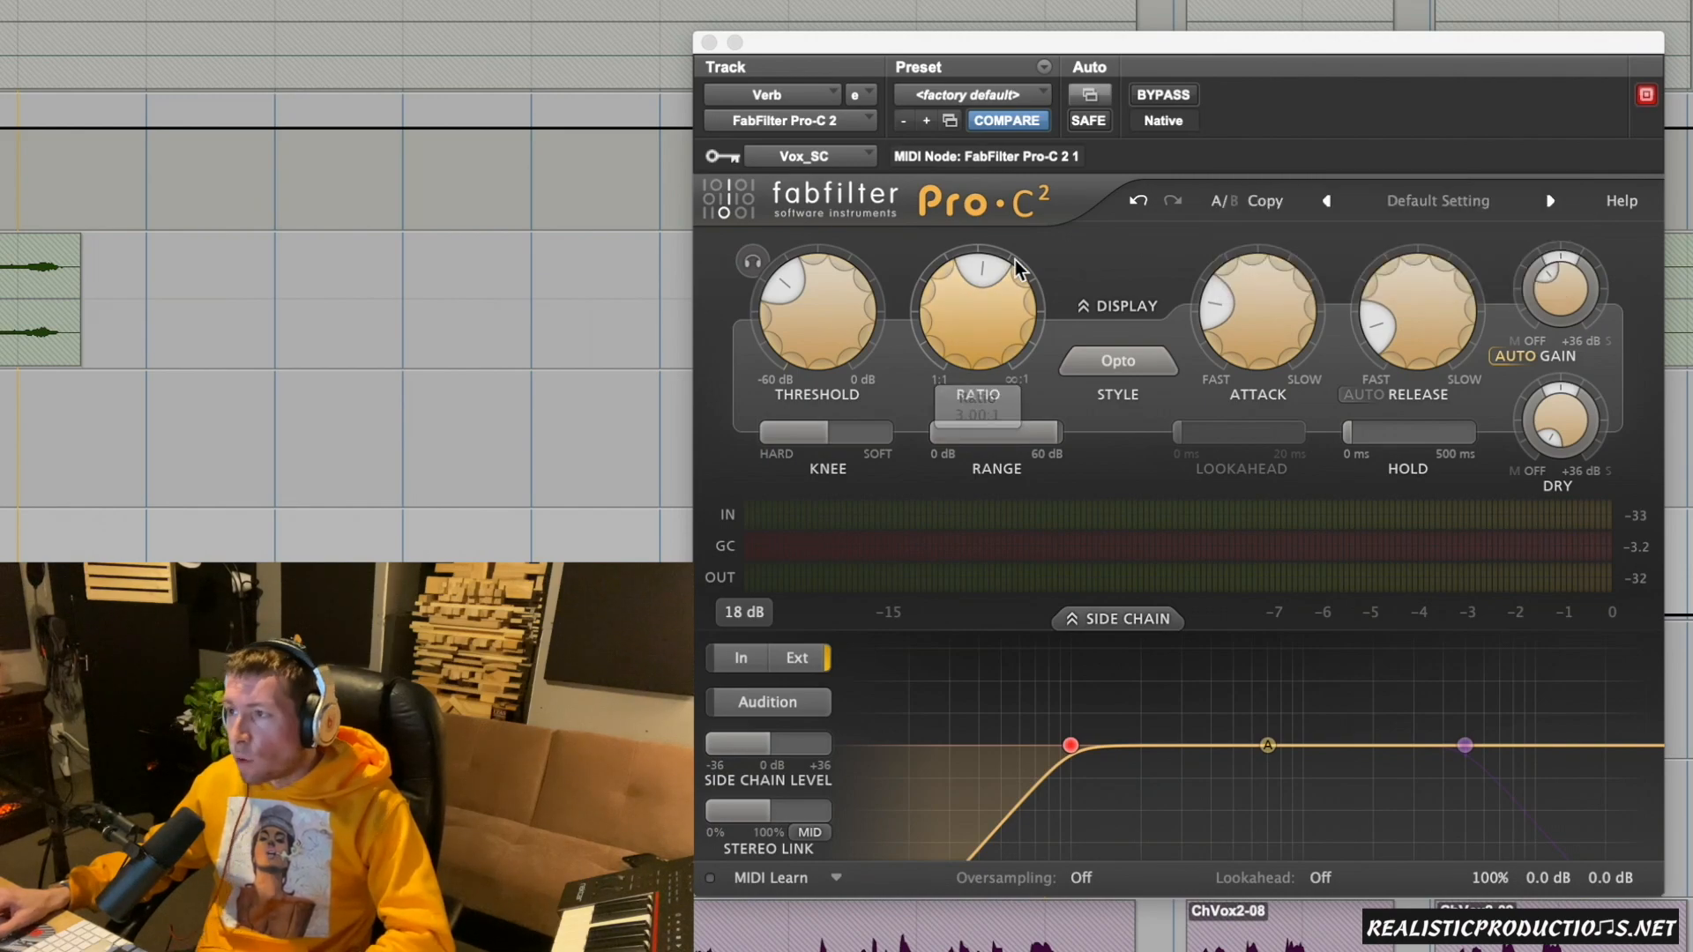
pyautogui.moveTo(1136, 199)
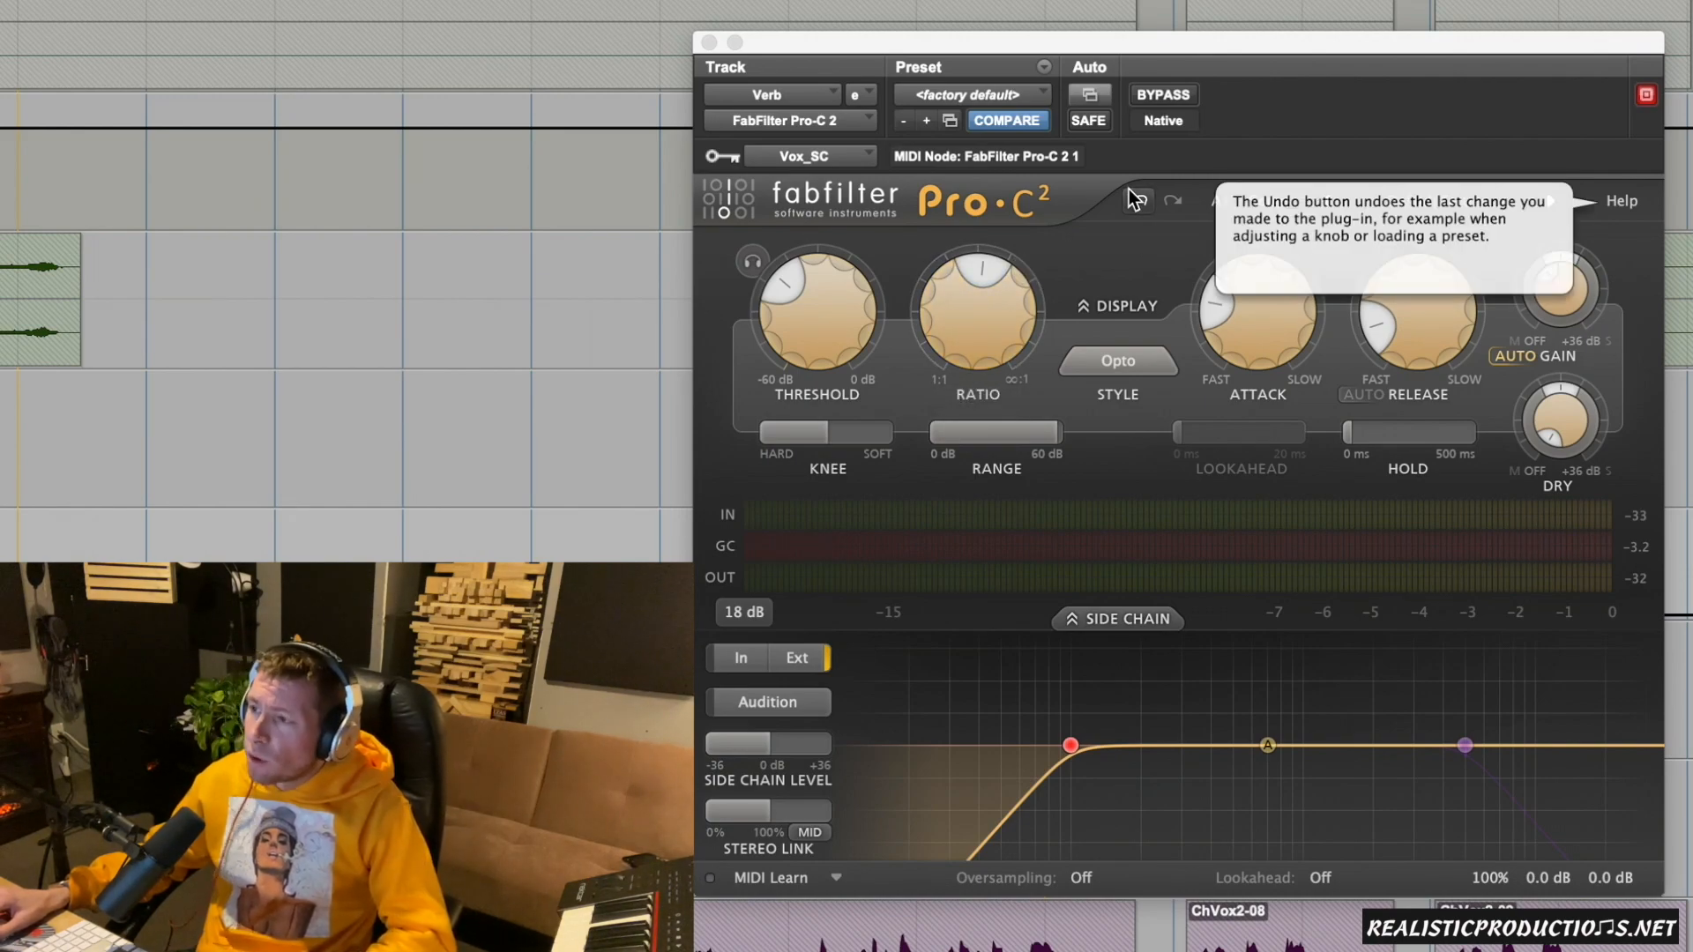
pyautogui.click(1170, 94)
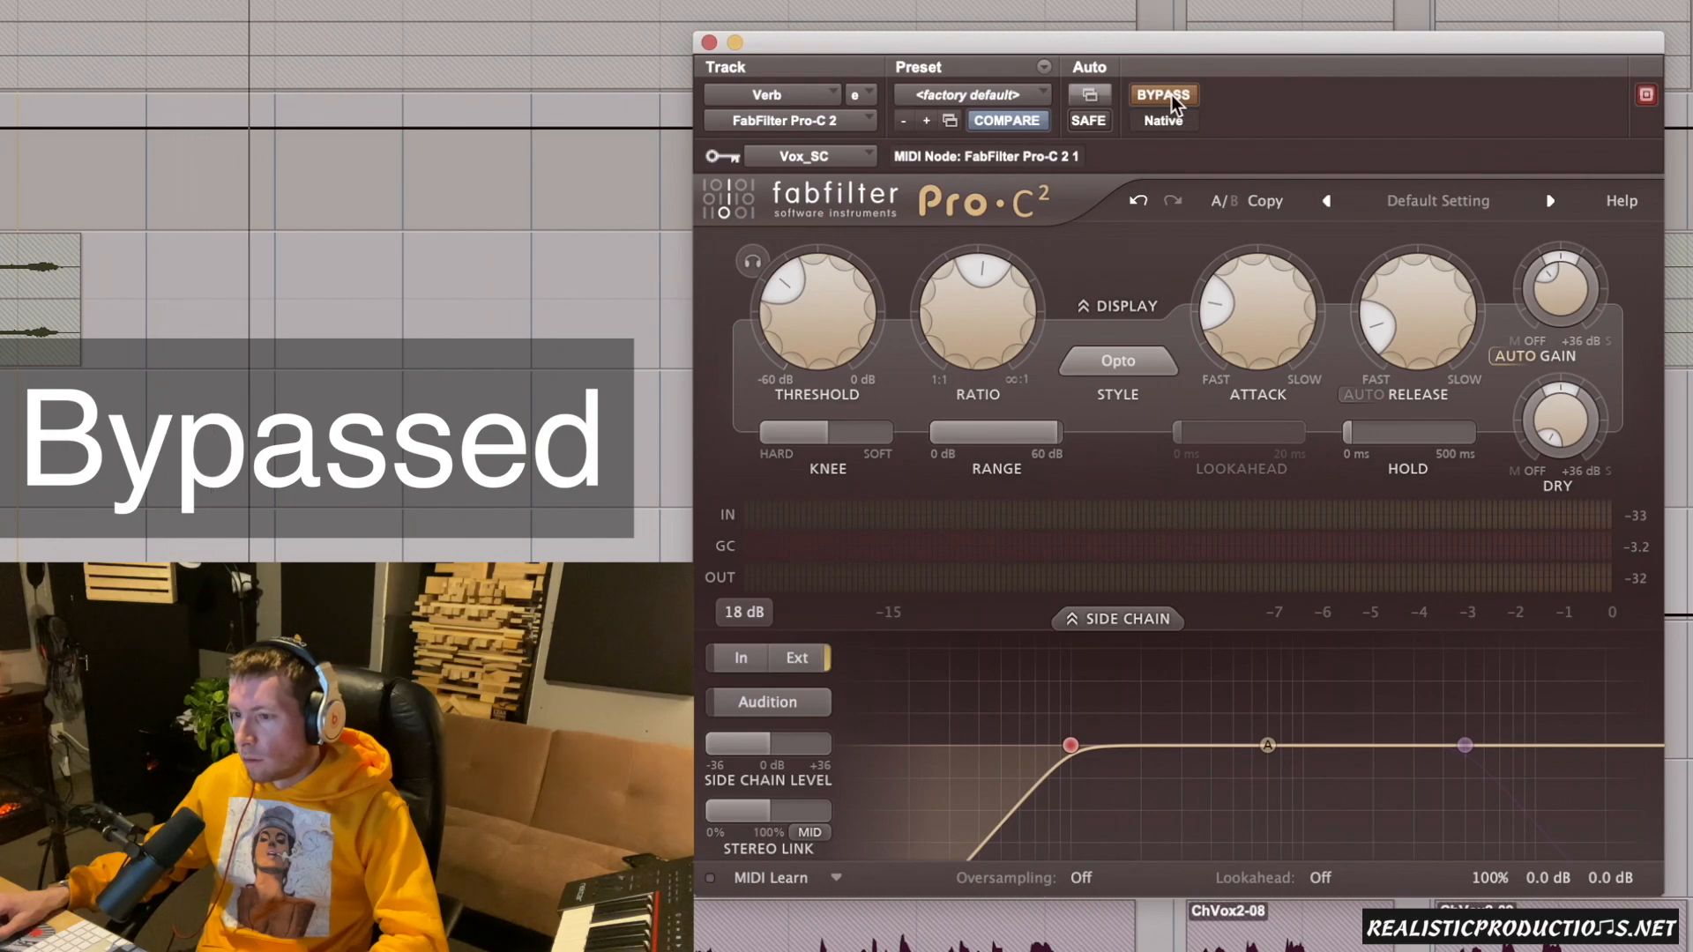
pyautogui.click(1171, 94)
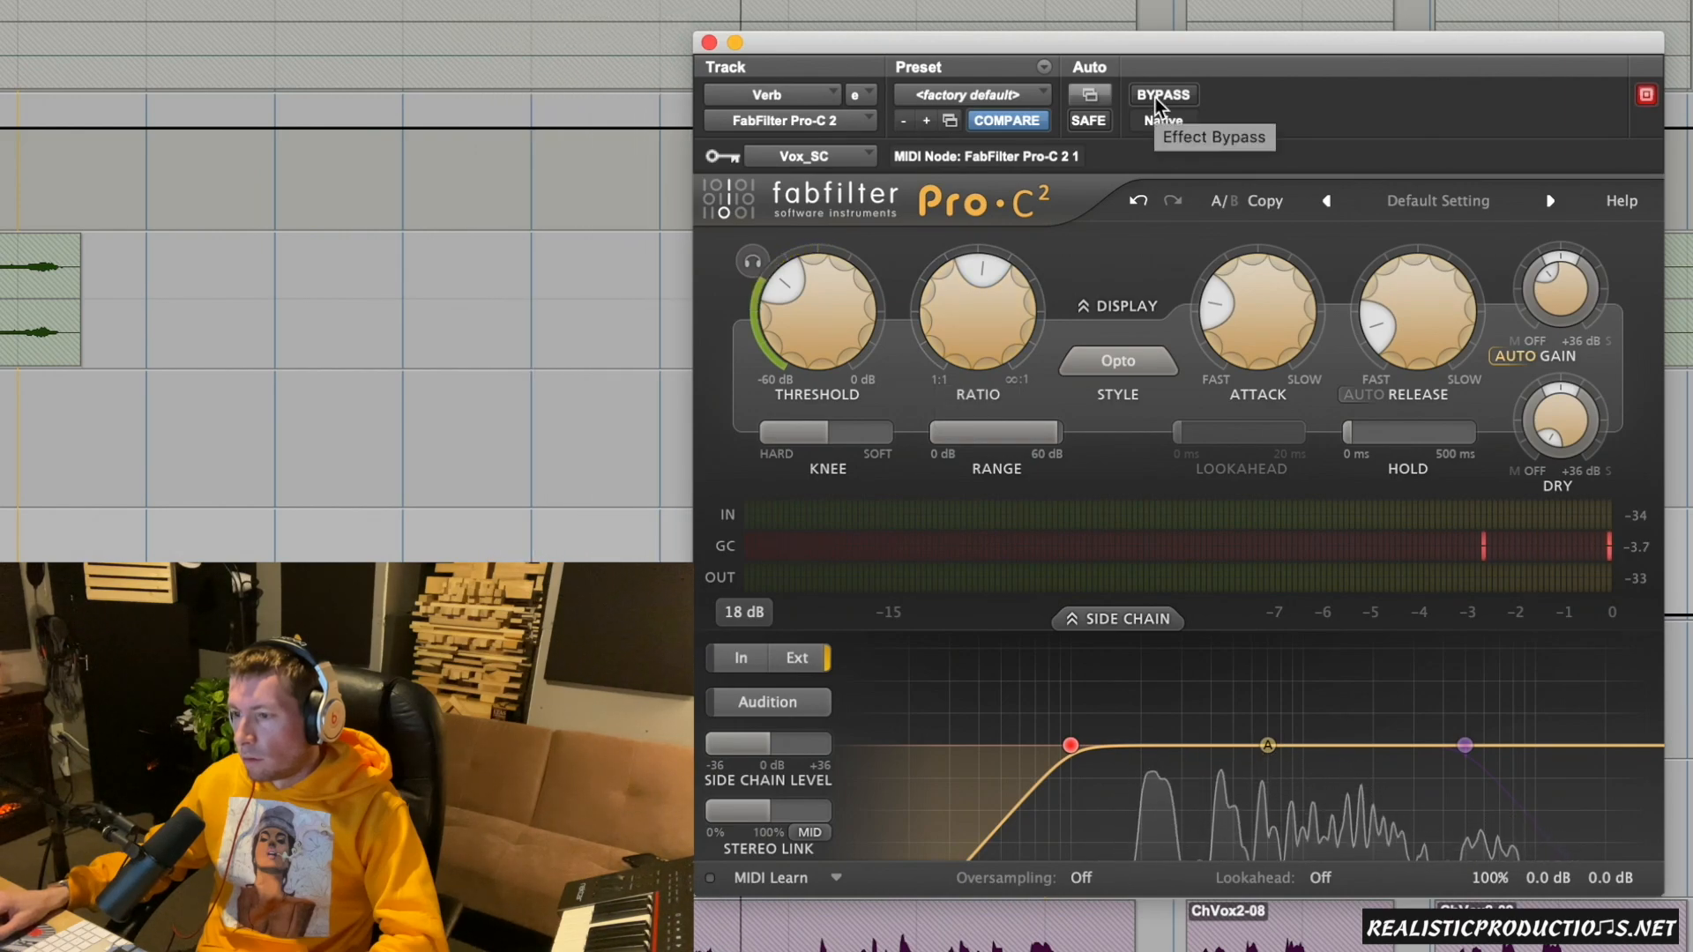
pyautogui.click(1155, 98)
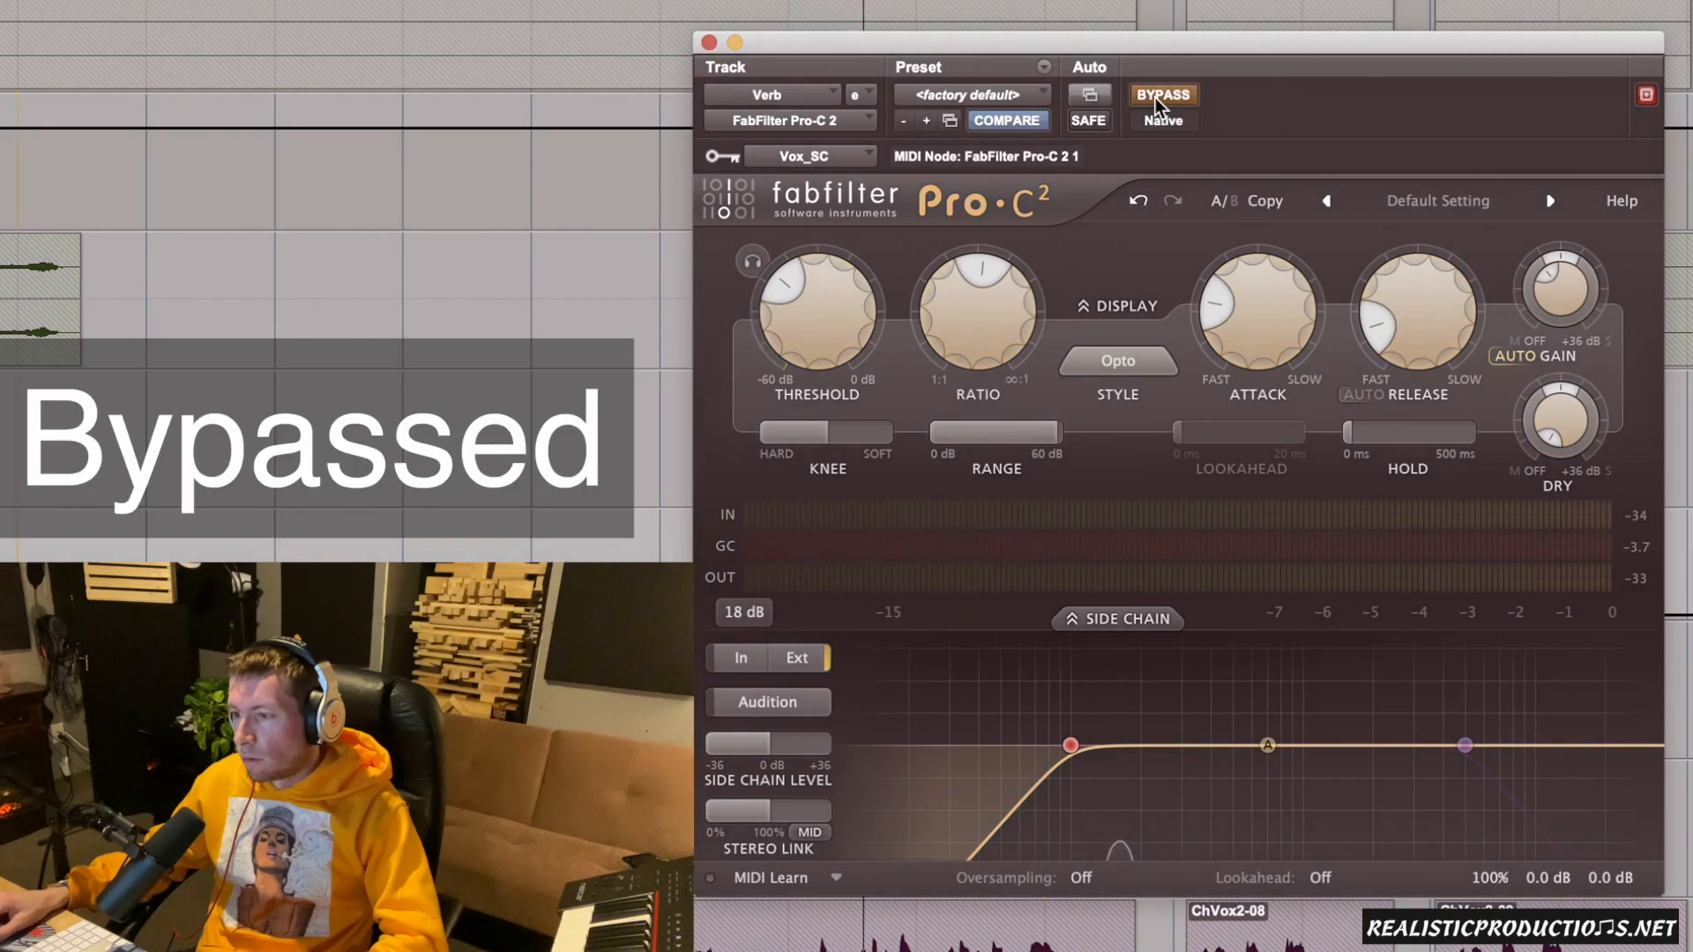
pyautogui.click(1155, 98)
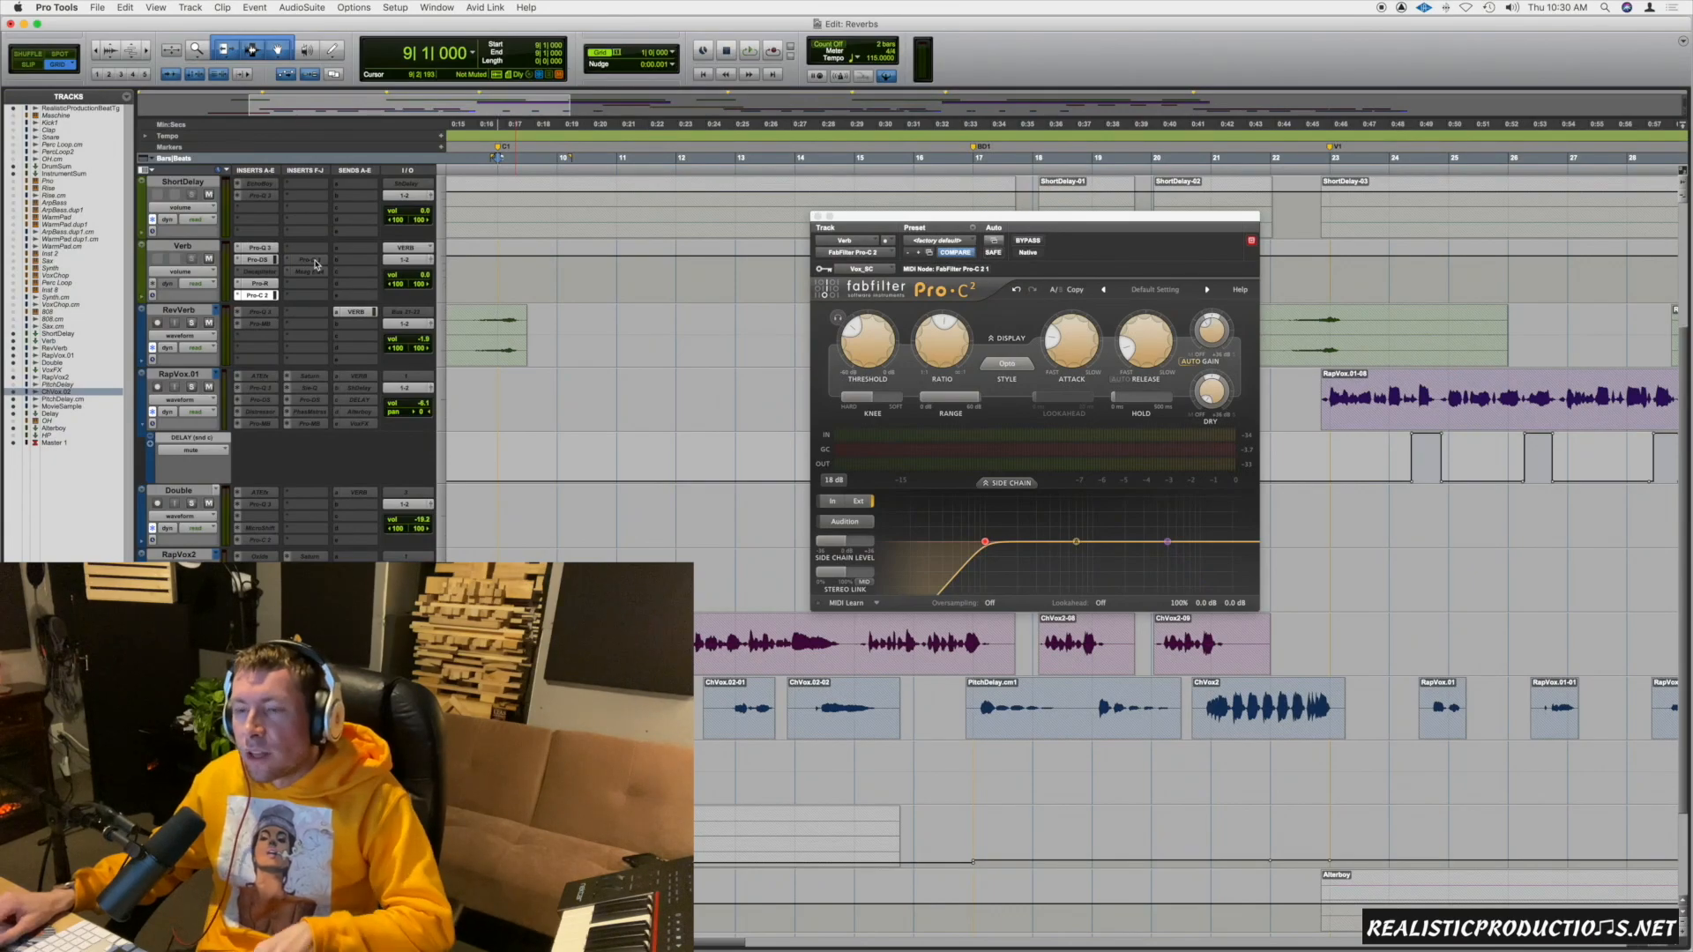
# Step: Activate and open the second Pro-Q 3 insert on the Verb track, and select its bell band at 516.29 Hz
pyautogui.keyDown('ctrl'); pyautogui.keyDown('super'); pyautogui.click(316, 262); pyautogui.keyUp('super'); pyautogui.keyUp('ctrl')
pyautogui.click(316, 261)
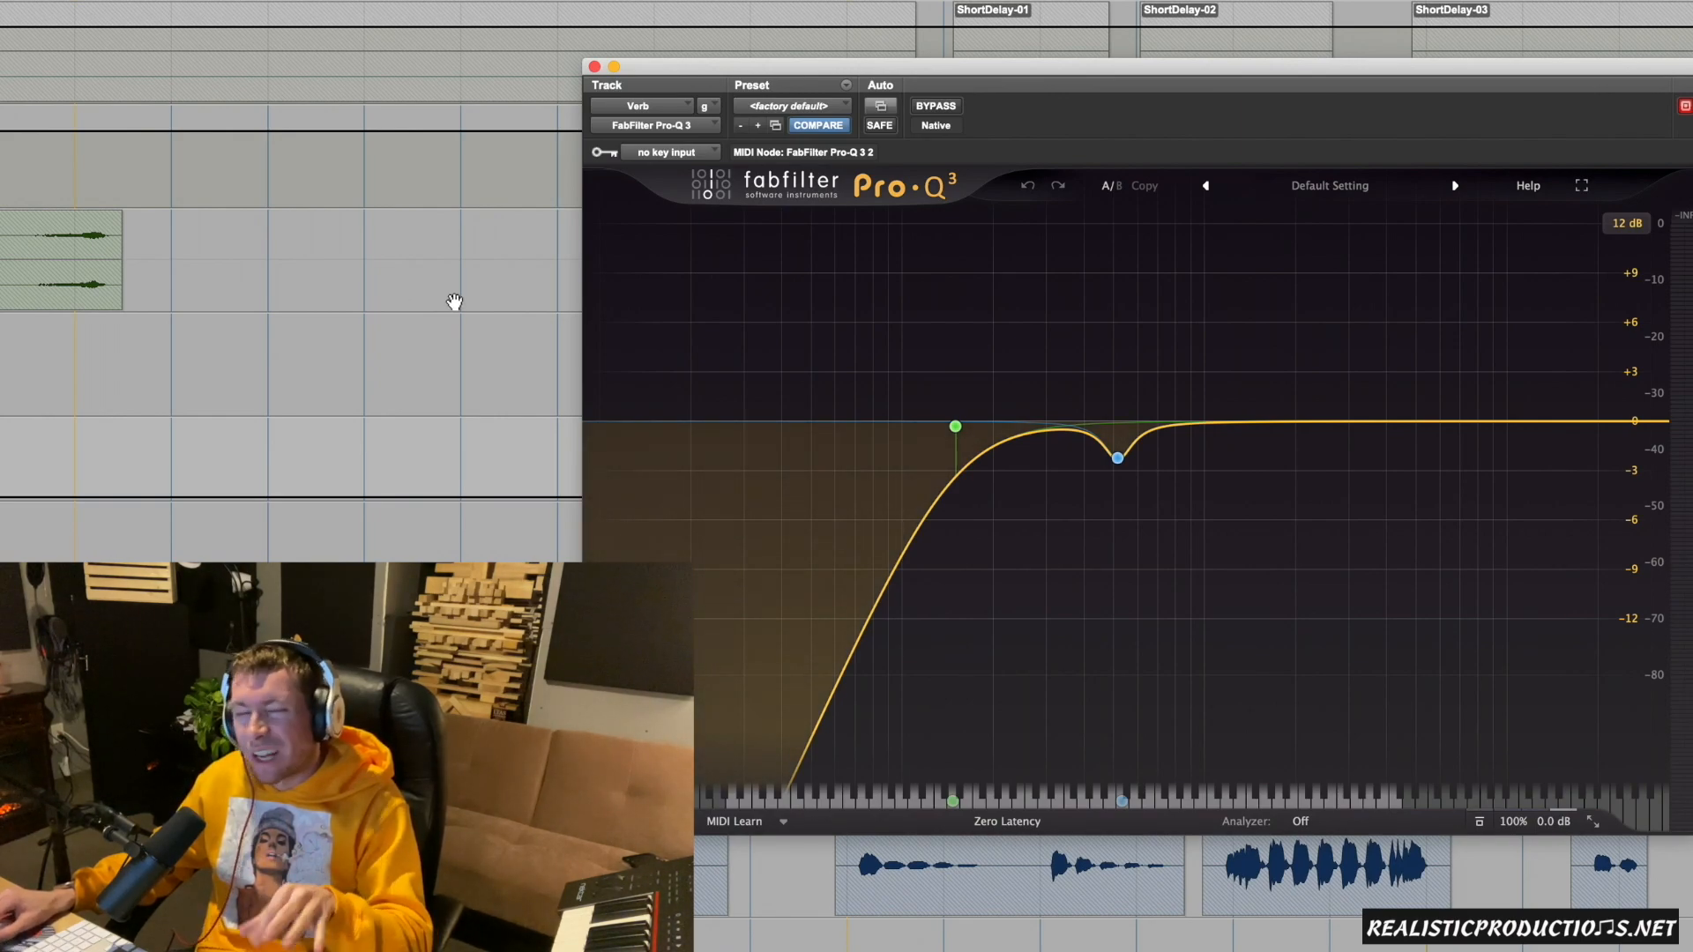
pyautogui.click(1118, 458)
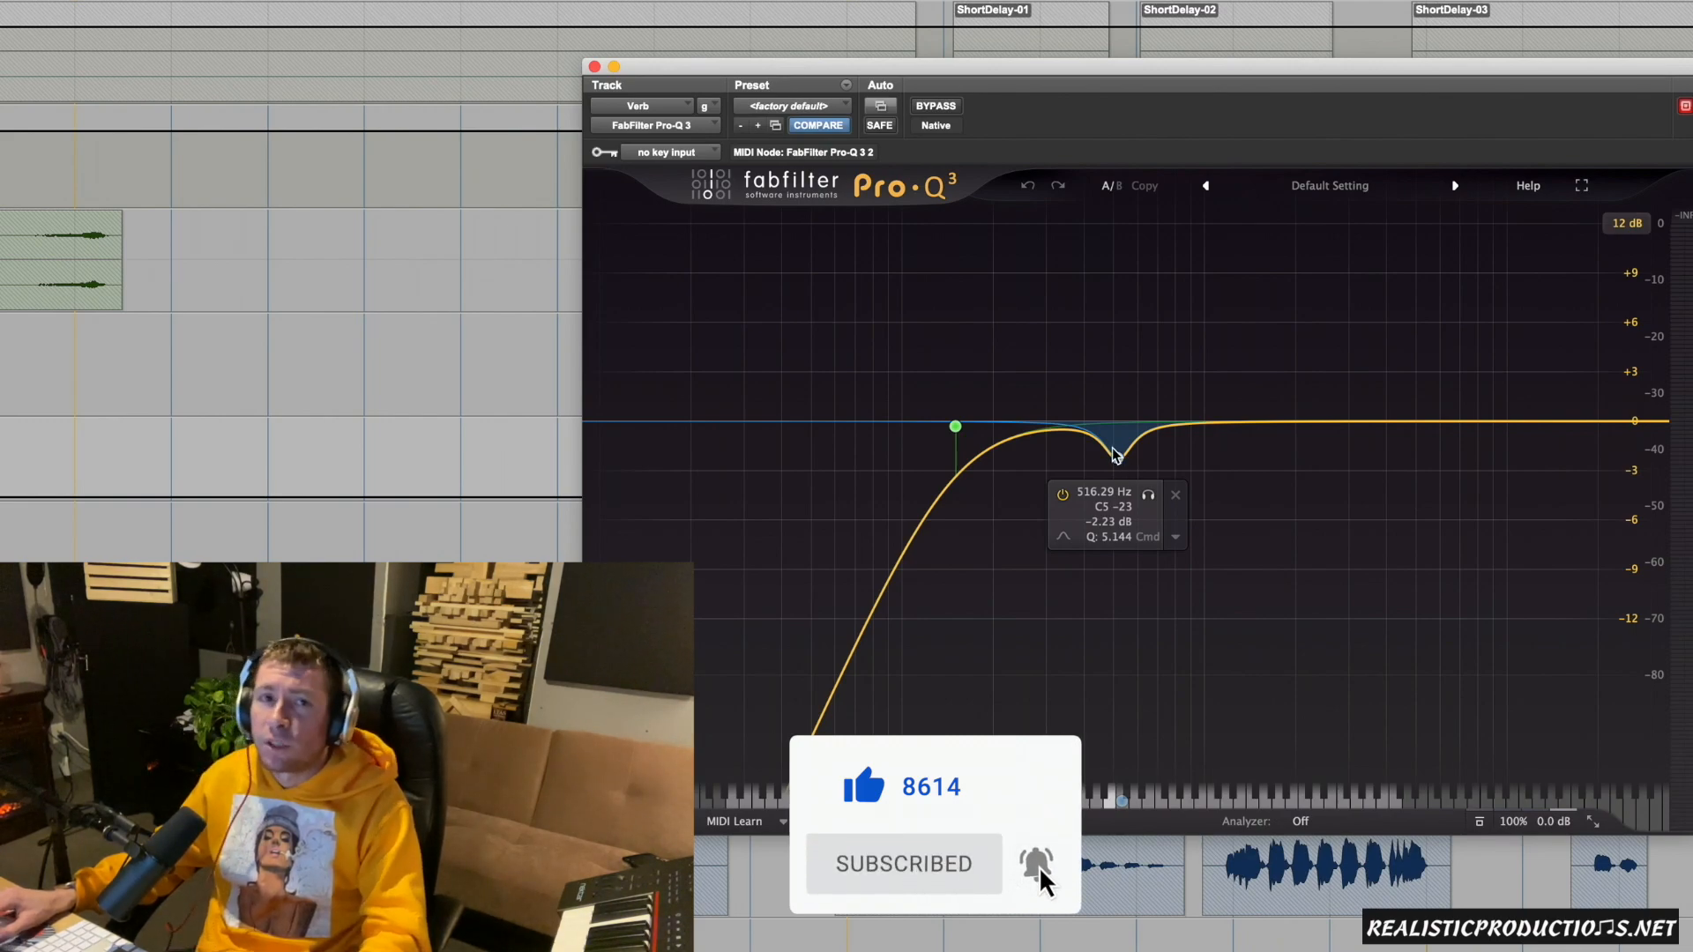
pyautogui.click(1117, 459)
pyautogui.moveTo(1111, 736)
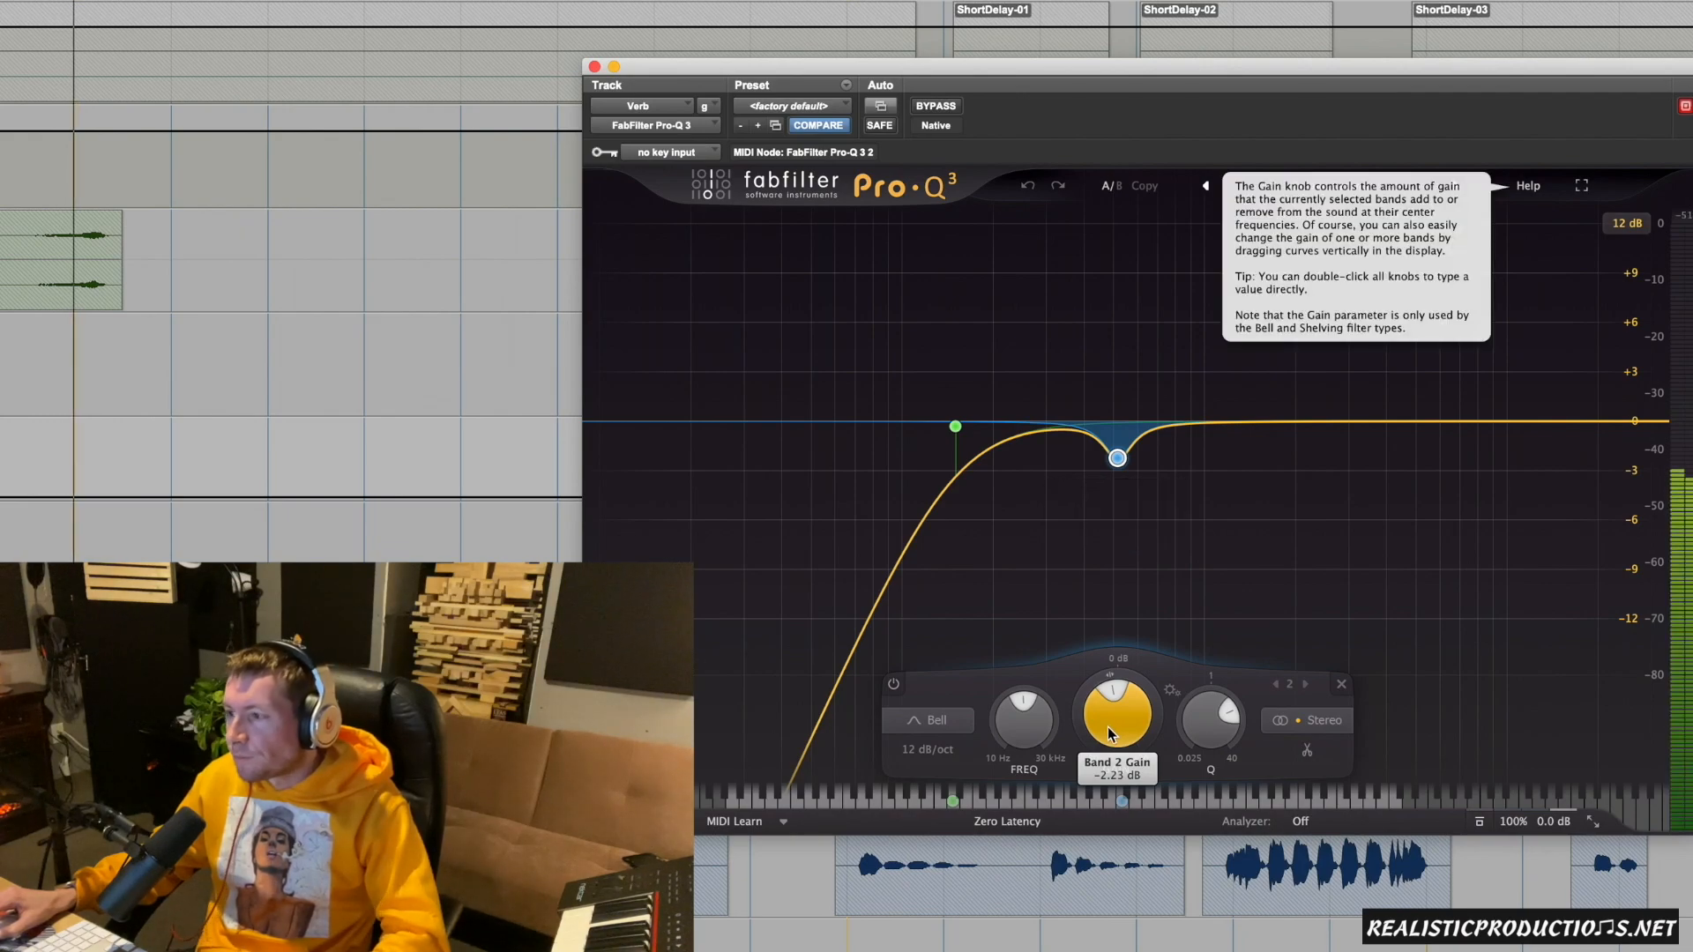
# Step: Boost the 516.29 Hz bell band beyond +12 dB during playback to exaggerate the resonance
pyautogui.scroll(5, 1111, 736)
pyautogui.scroll(10, 1112, 730)
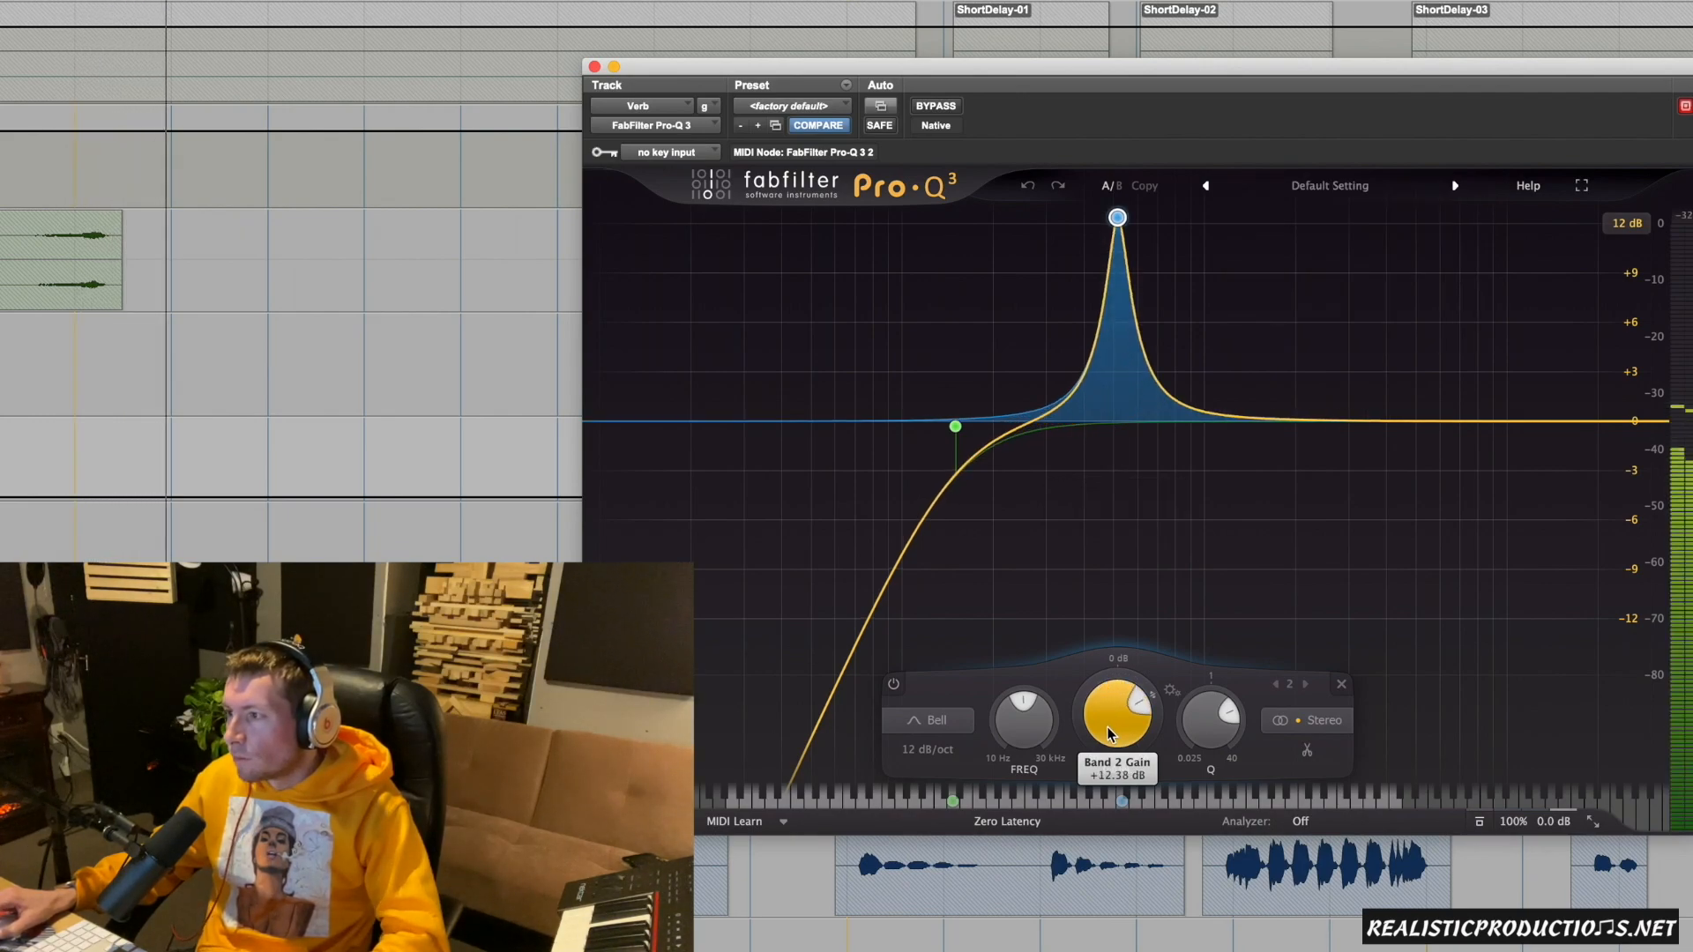
pyautogui.scroll(-2, 1113, 723)
pyautogui.scroll(4, 1113, 723)
pyautogui.scroll(-2, 1113, 723)
# Step: Lower the 516.29 Hz bell band's gain to -2.65 dB and set the Pro-Q 3 display range to 12 dB
pyautogui.scroll(-6, 1113, 722)
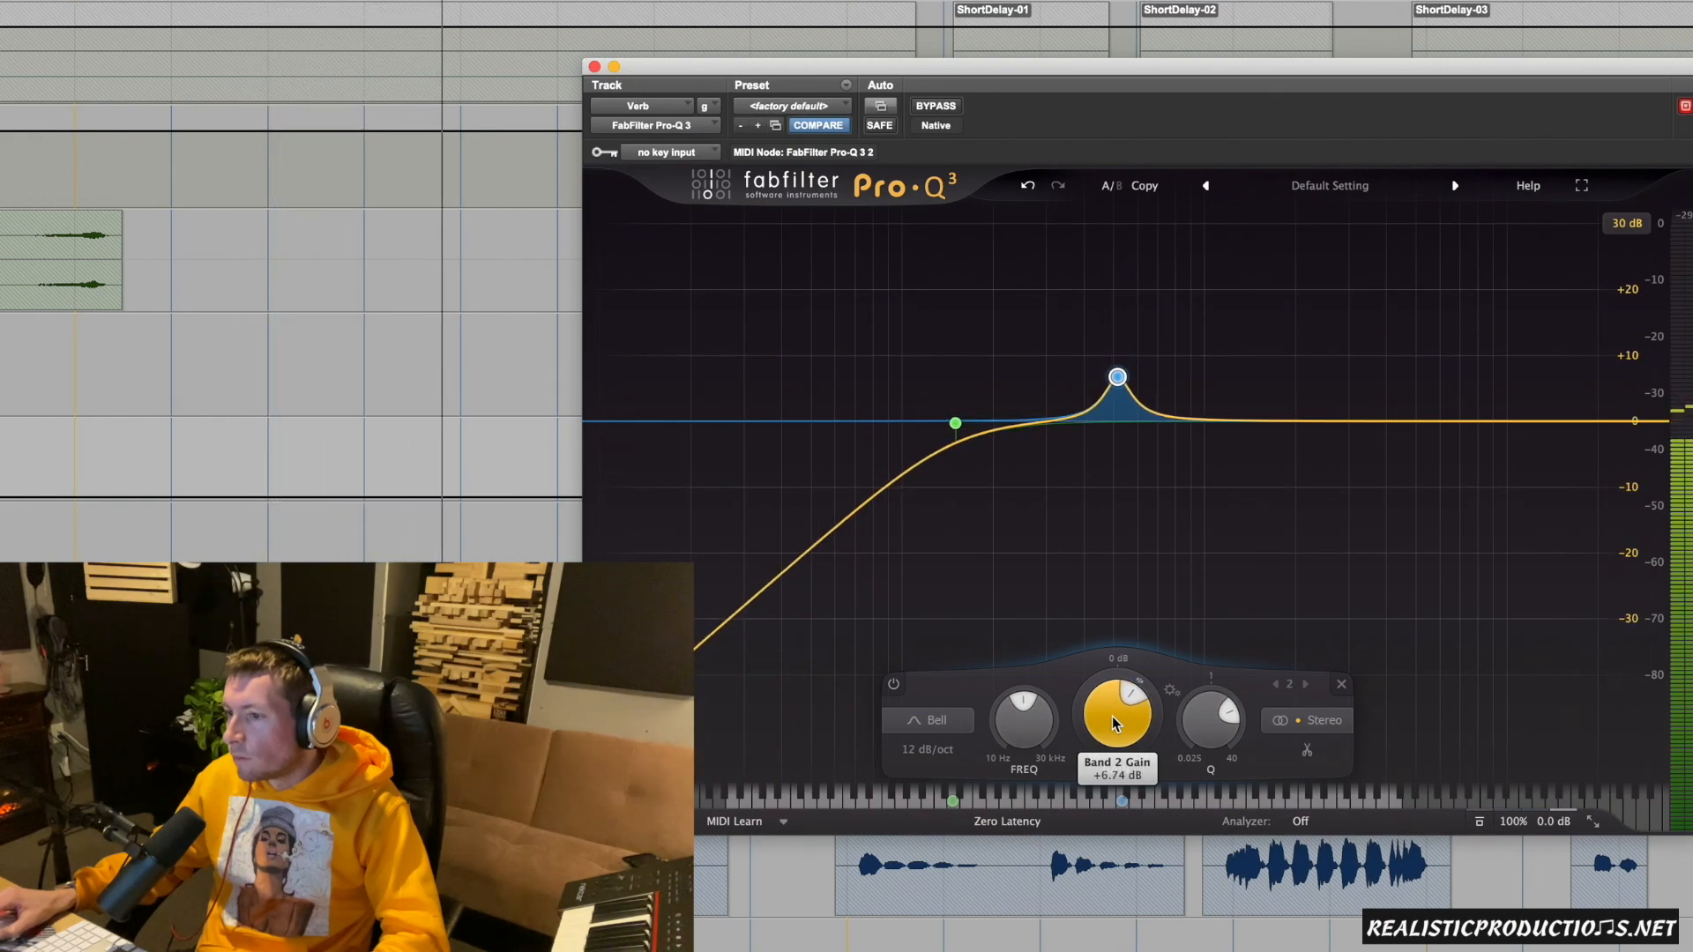
pyautogui.scroll(-3, 1113, 723)
pyautogui.scroll(-6, 1114, 723)
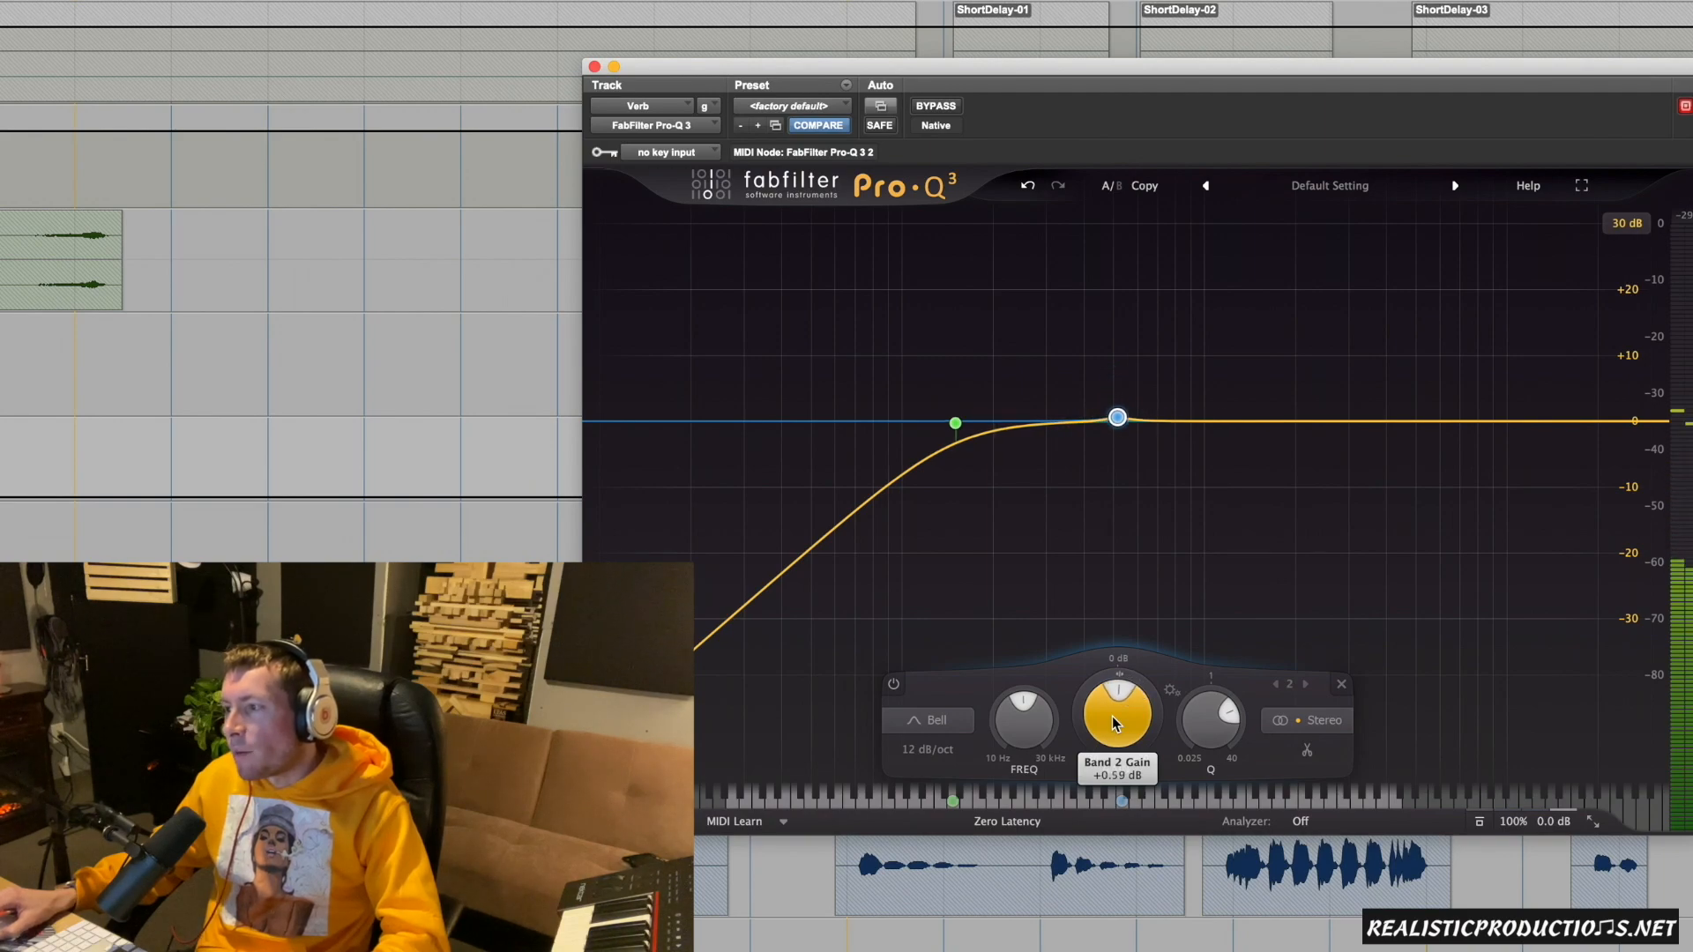
pyautogui.click(1627, 223)
pyautogui.click(1644, 291)
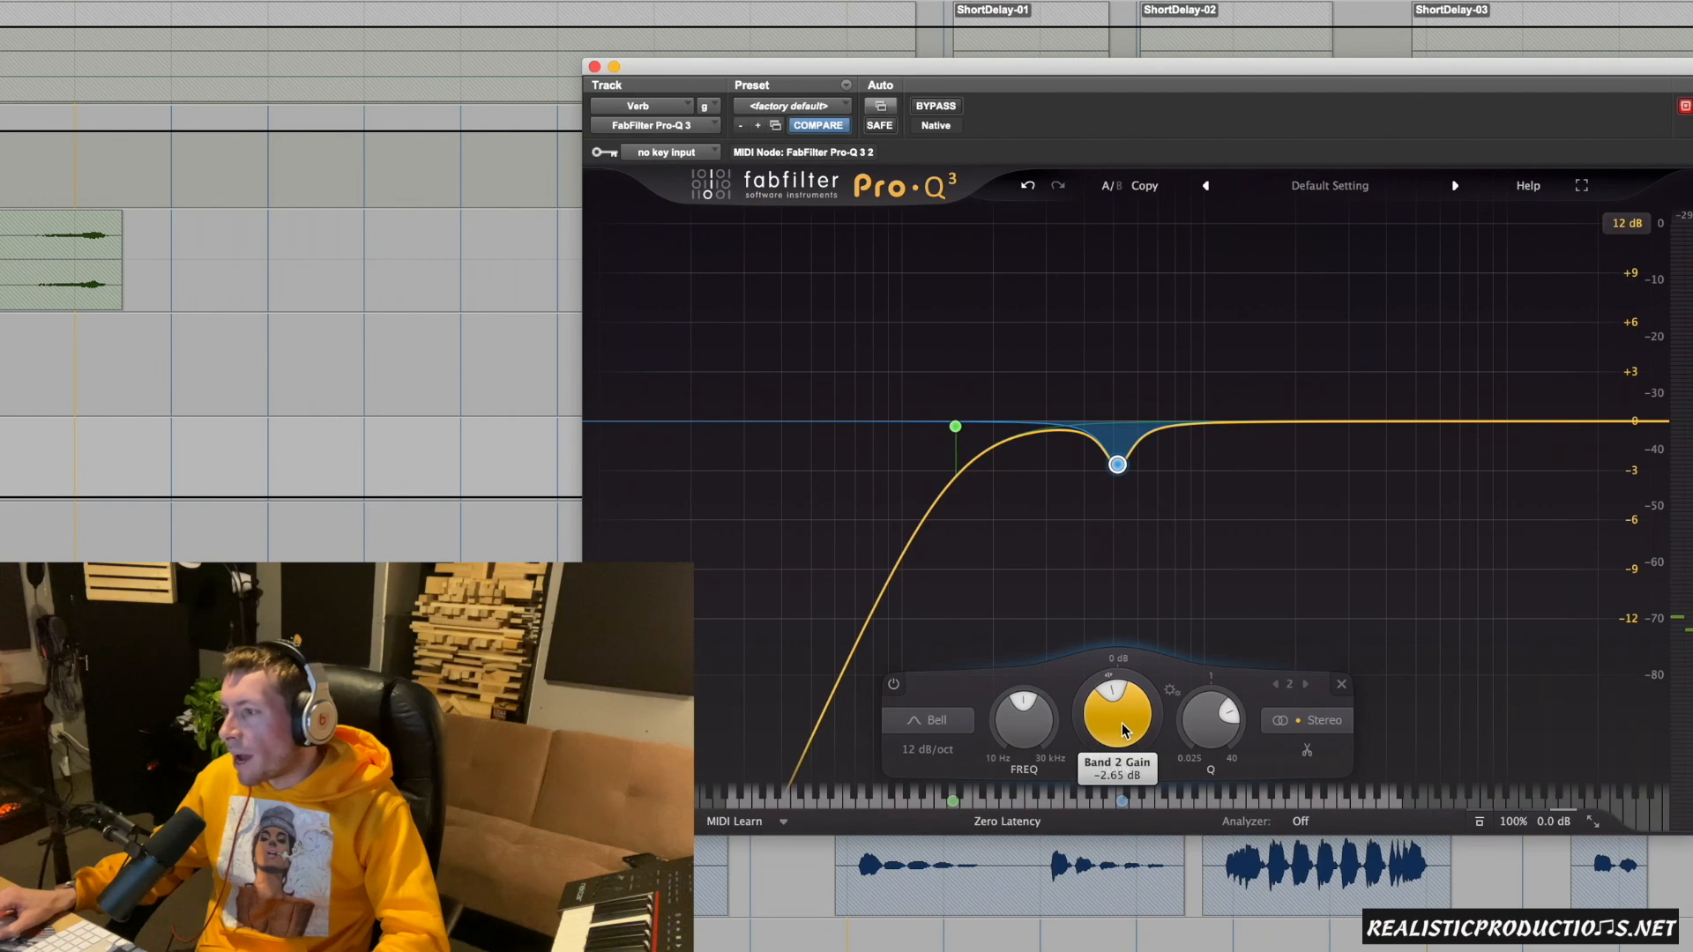
# Step: Compare playback with the second Pro-Q 3 bypassed and engaged, and check the settings of its bell and low-cut bands
pyautogui.click(933, 106)
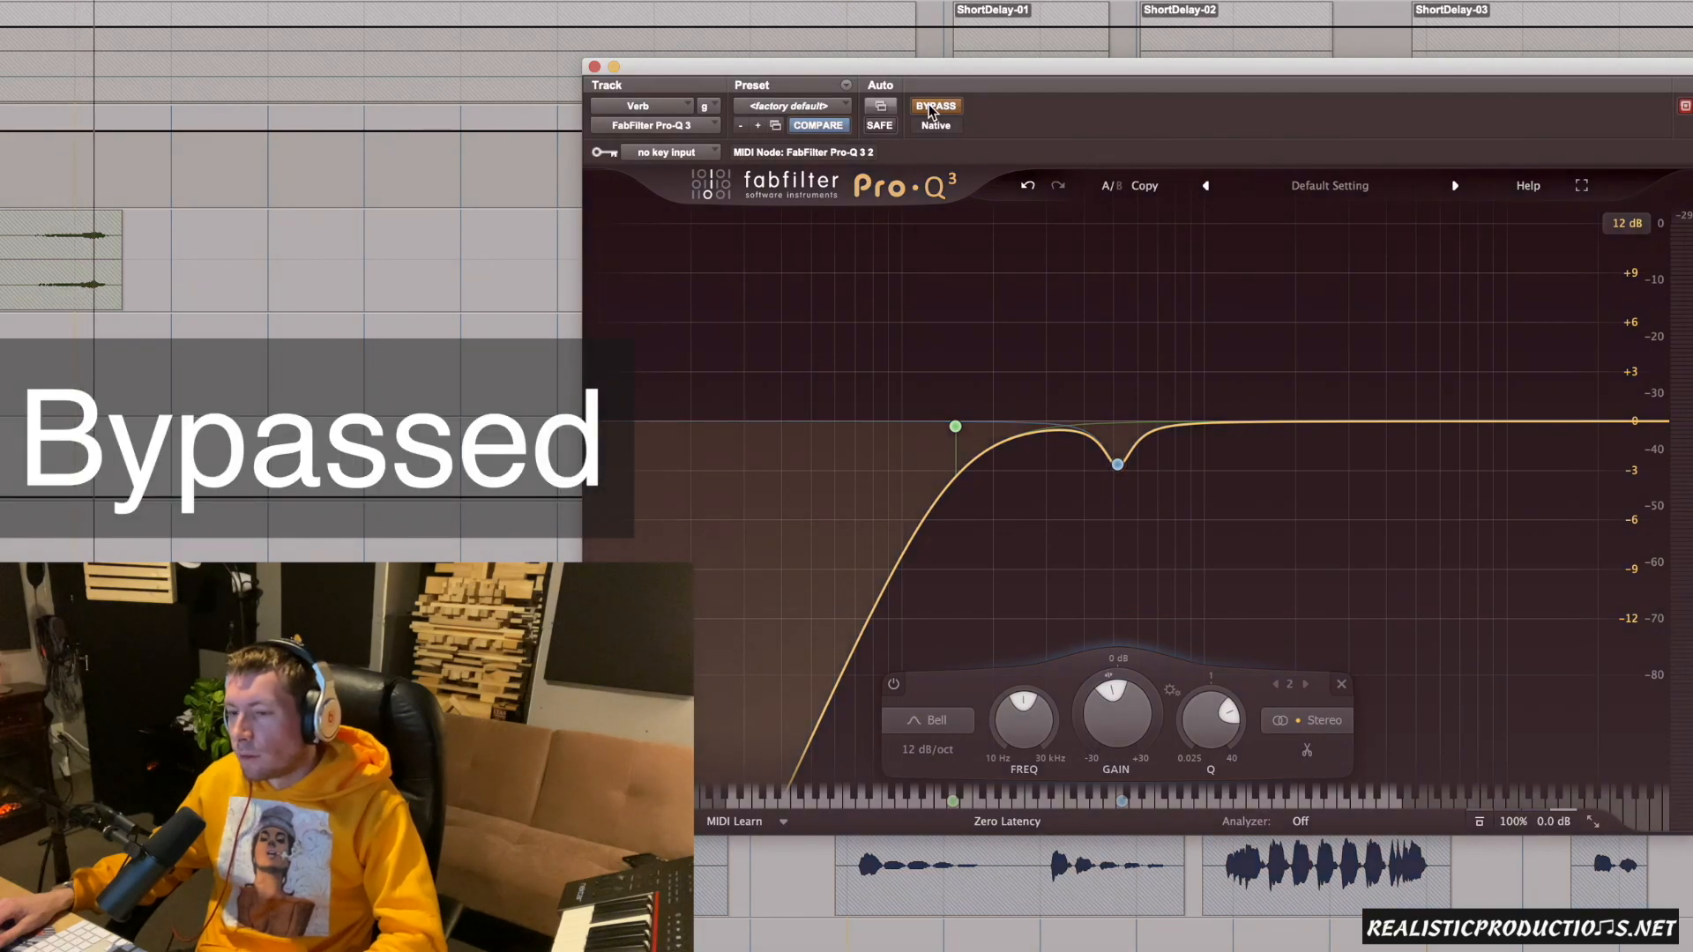
pyautogui.click(933, 106)
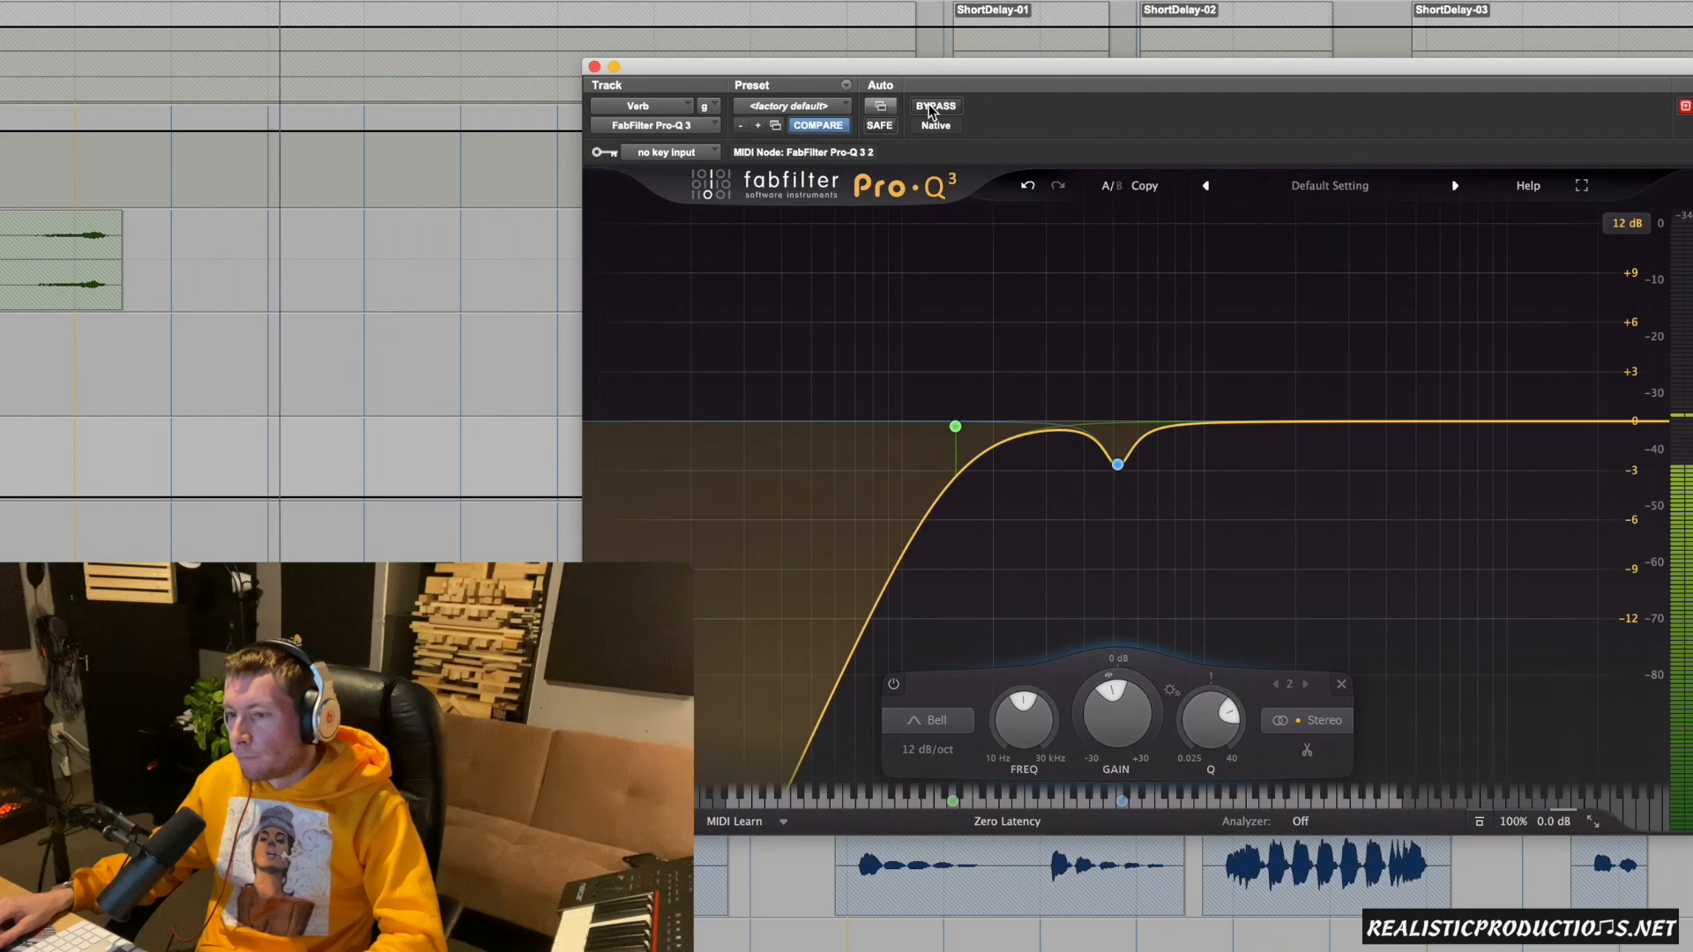
pyautogui.click(933, 106)
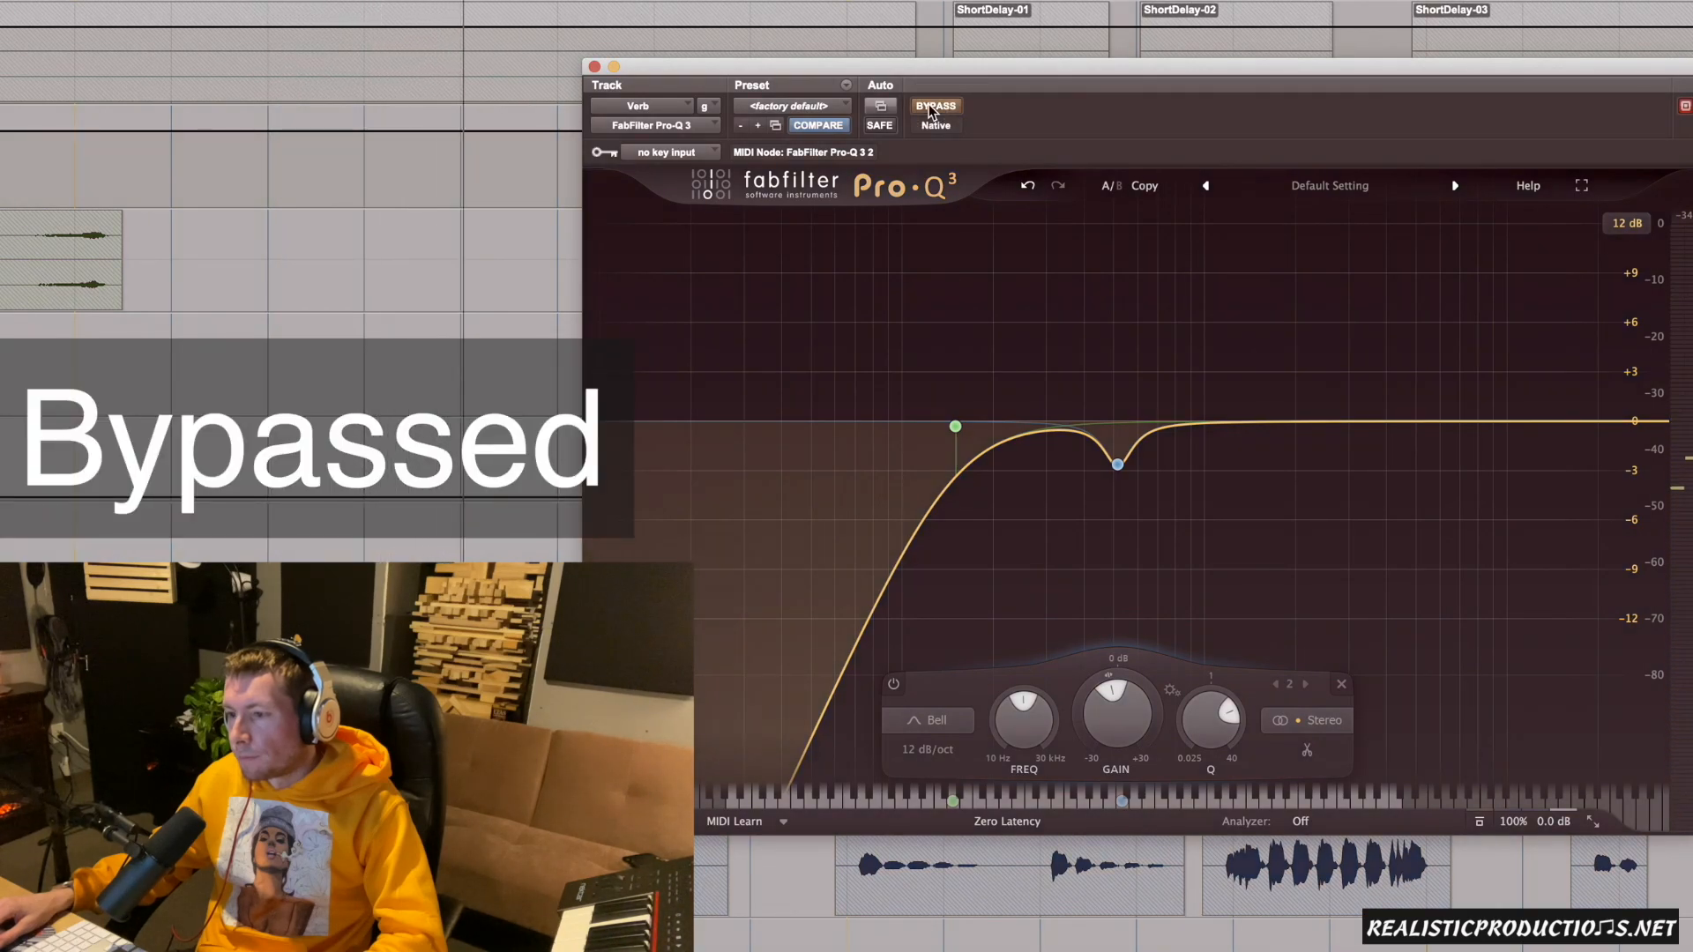
pyautogui.click(933, 105)
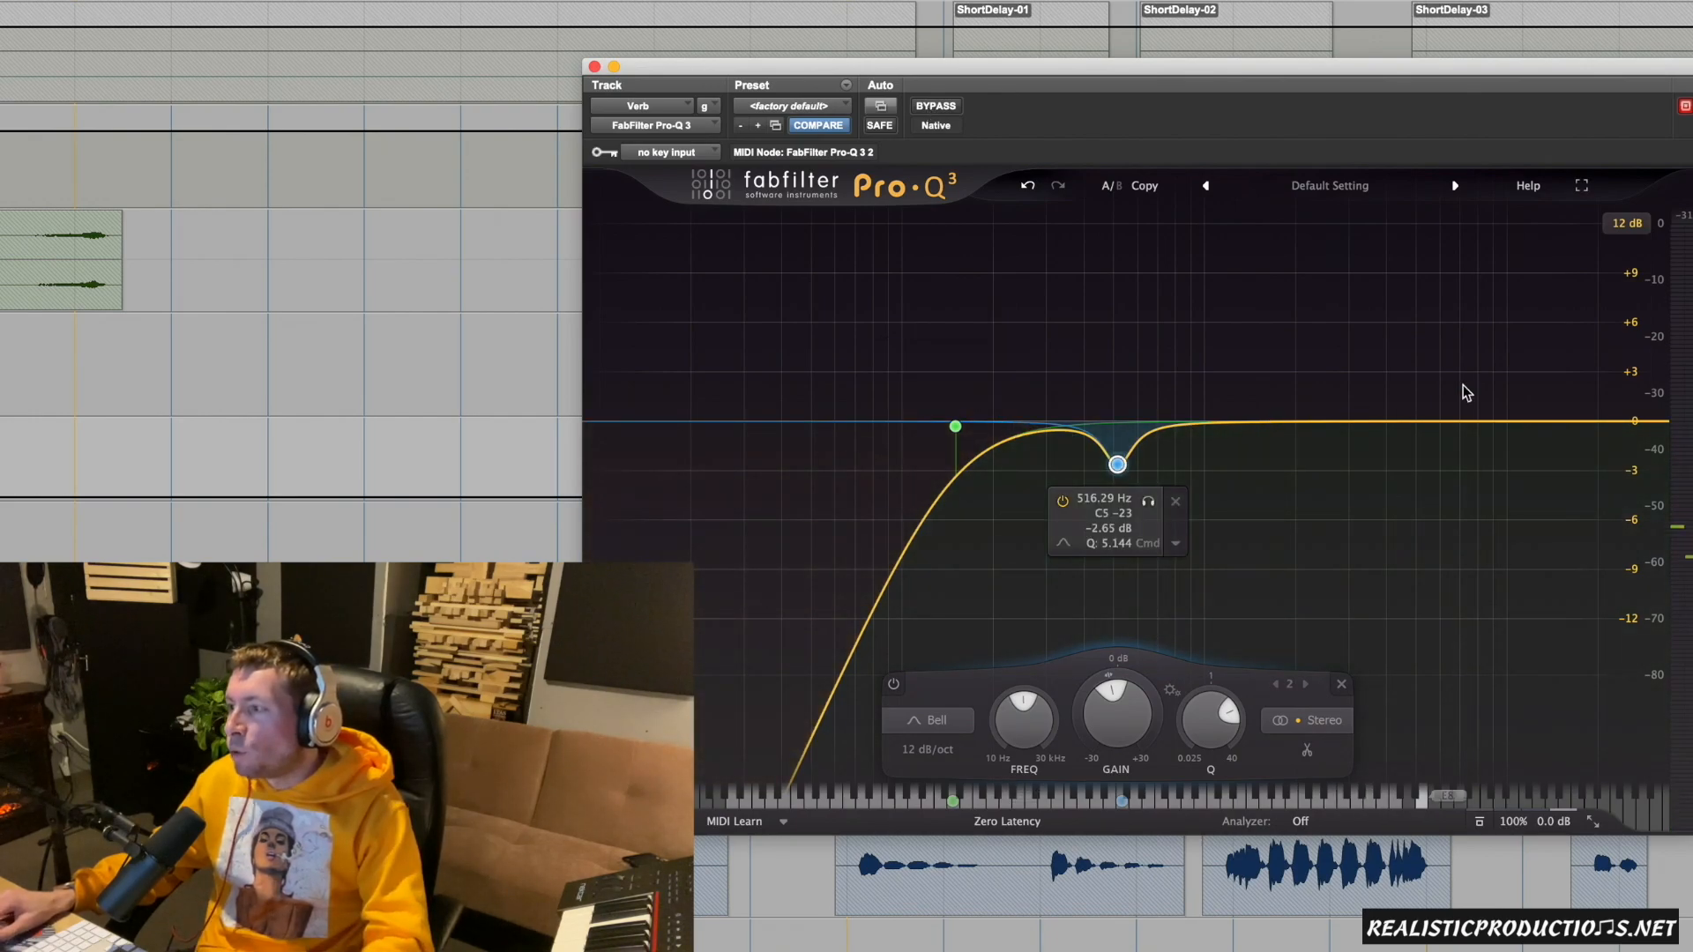
pyautogui.moveTo(968, 430)
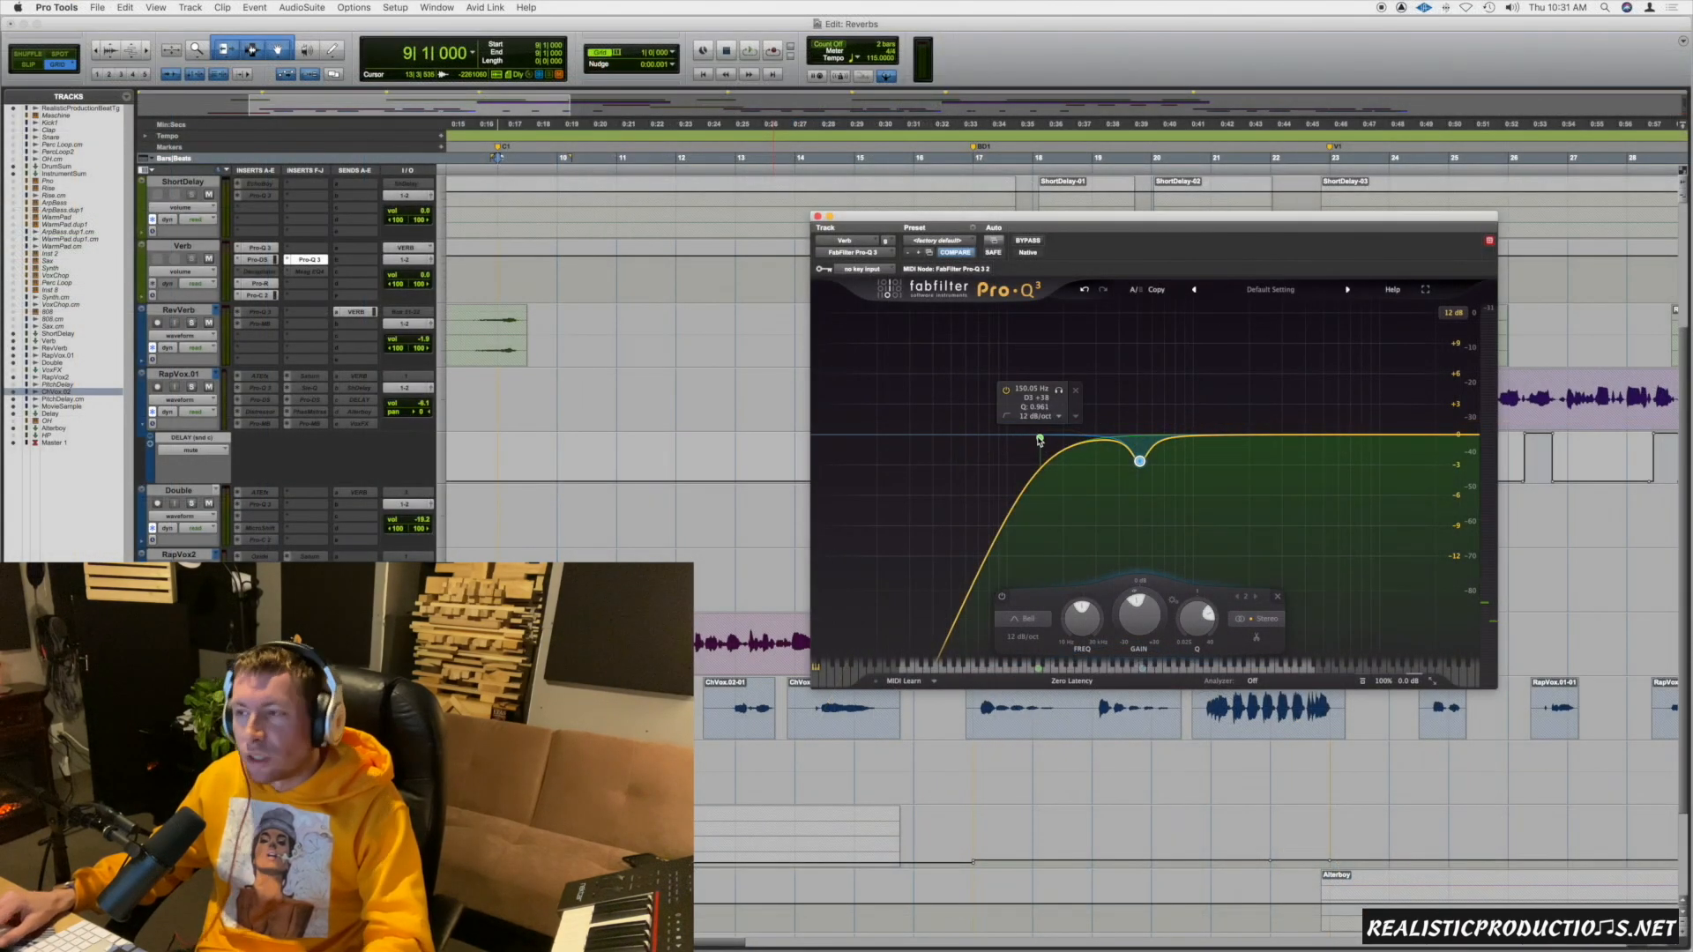
# Step: Close the Pro-Q 3 window, then activate and open the Maag EQ4 insert on the Verb track
pyautogui.click(818, 216)
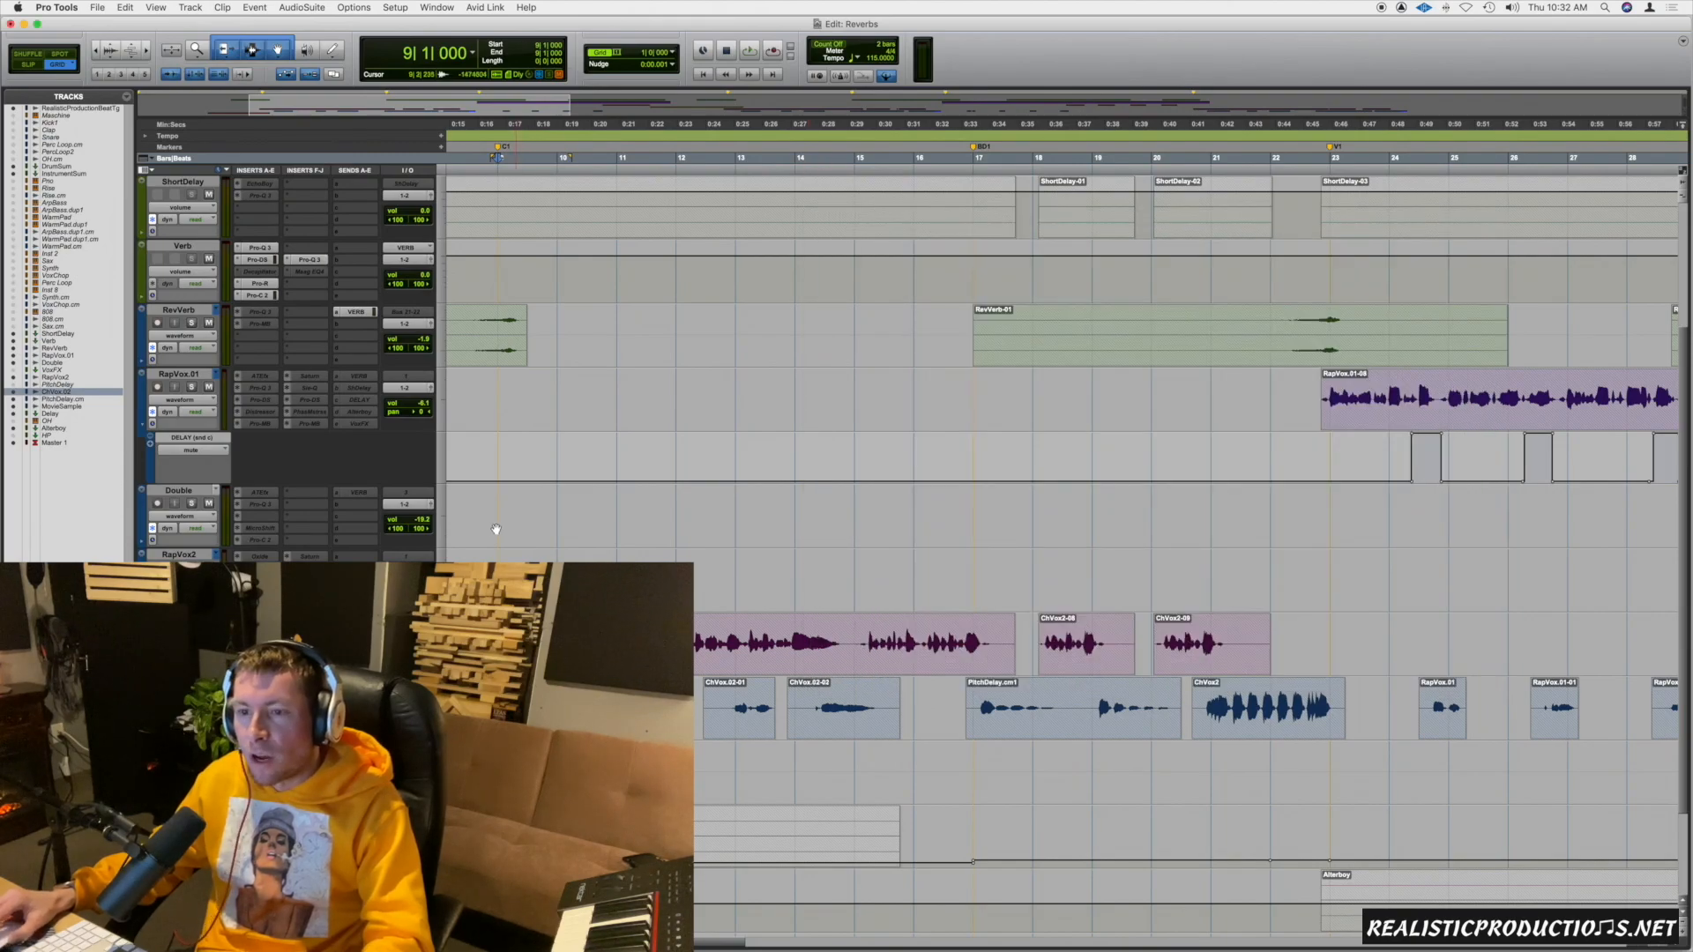
pyautogui.click(309, 271)
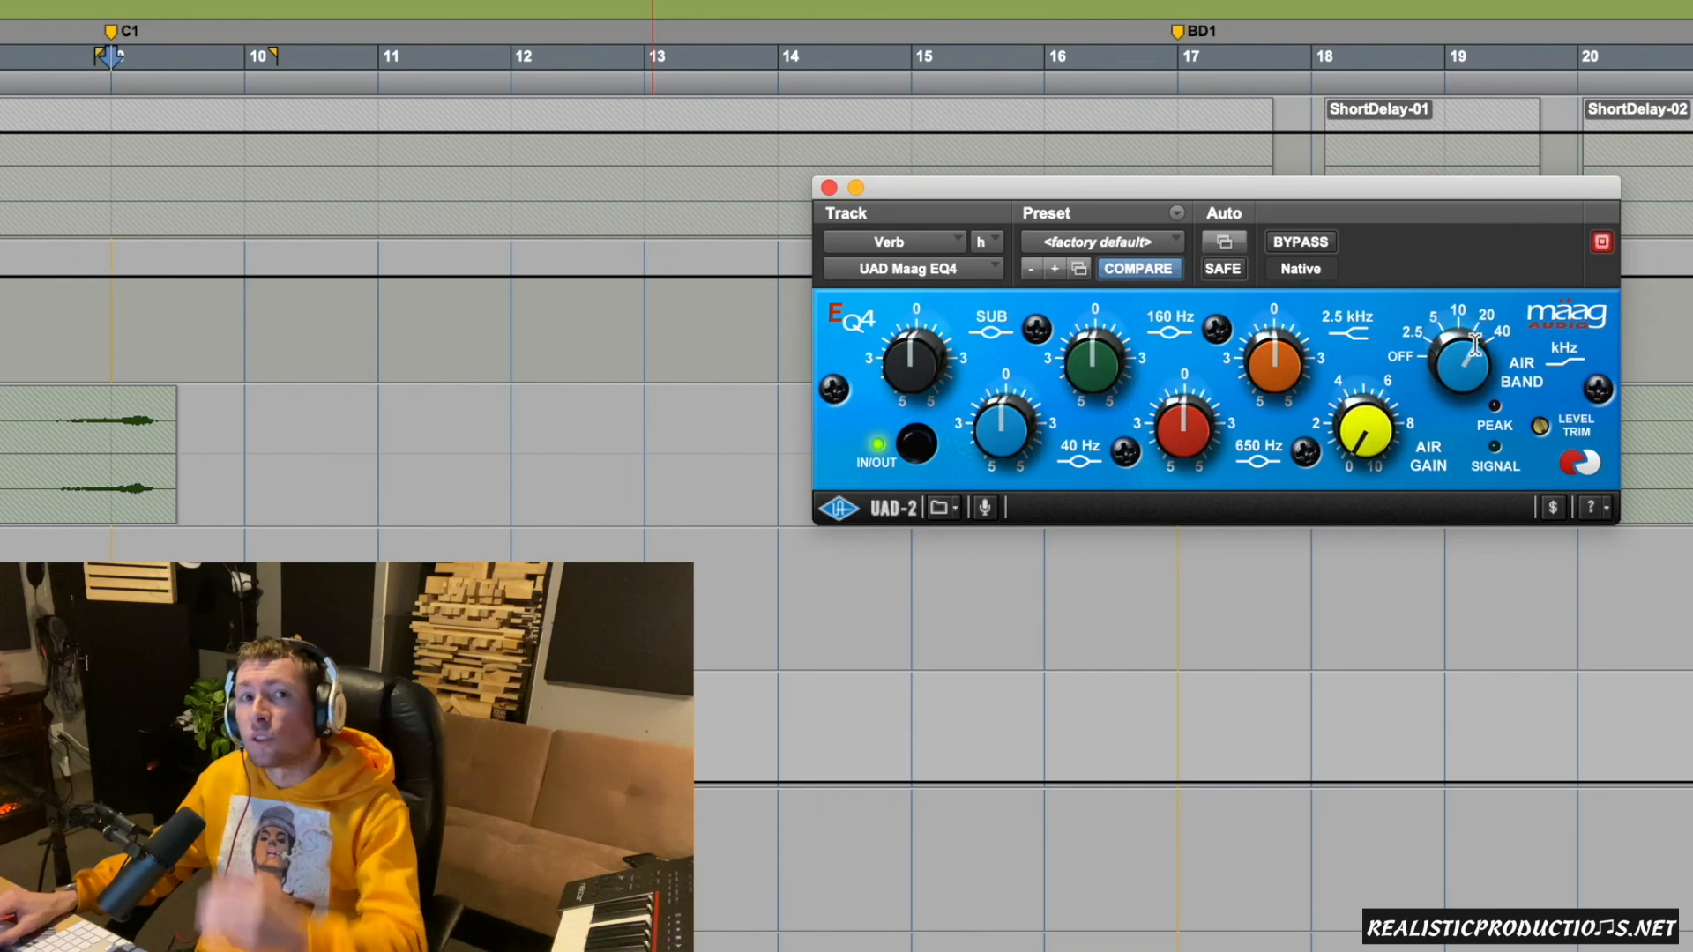
# Step: Set the Maag EQ4 air band to 20 kHz and raise its air gain to about 2
pyautogui.moveTo(1470, 346)
pyautogui.mouseDown()
pyautogui.moveTo(1459, 371)
pyautogui.moveTo(1475, 330)
pyautogui.mouseUp()
pyautogui.click(1465, 369)
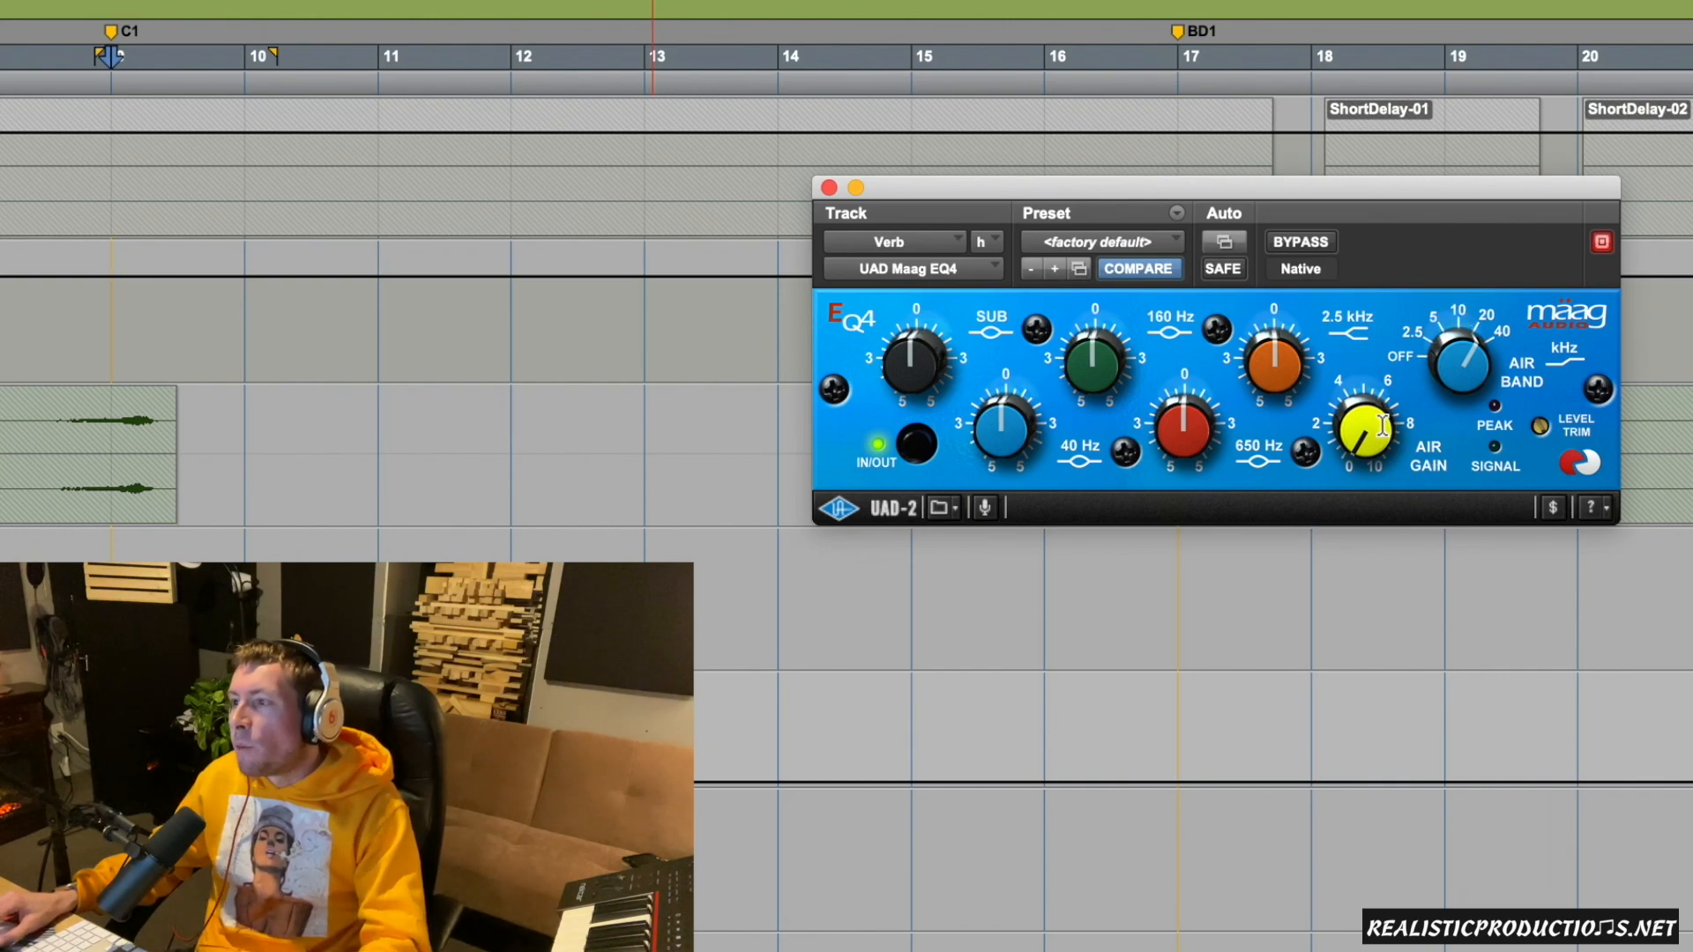
pyautogui.moveTo(1369, 443); pyautogui.dragTo(1373, 430)
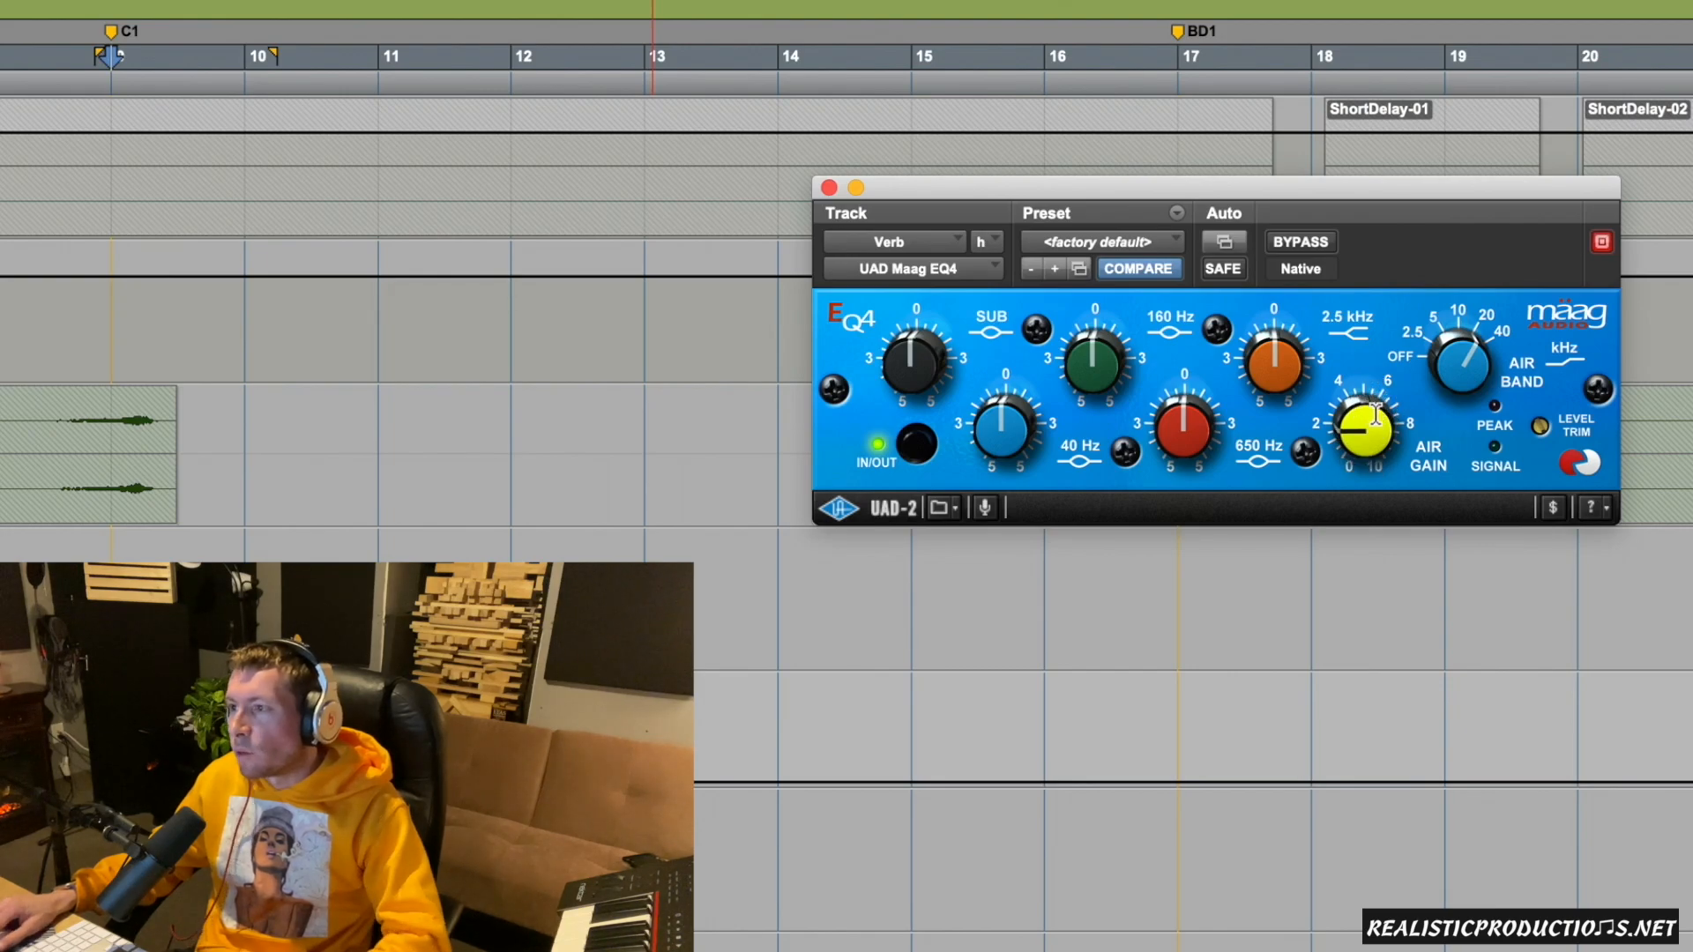
# Step: Compare playback with the Maag EQ4 bypassed and engaged, and close its window
pyautogui.click(1291, 240)
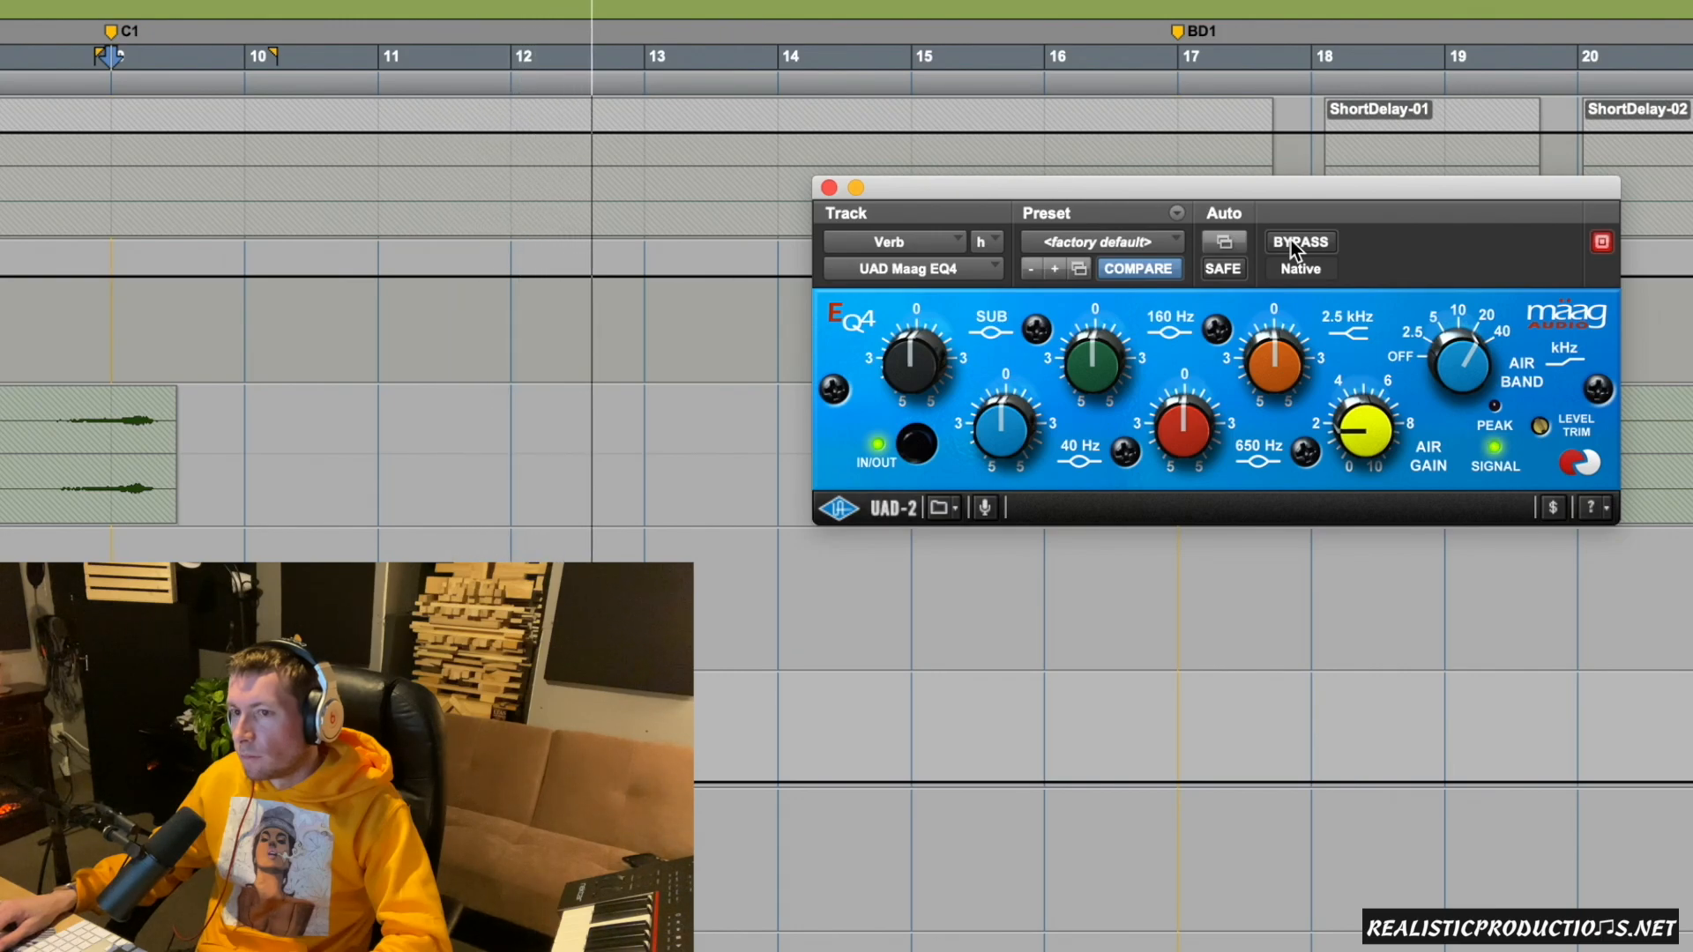
pyautogui.press('space')
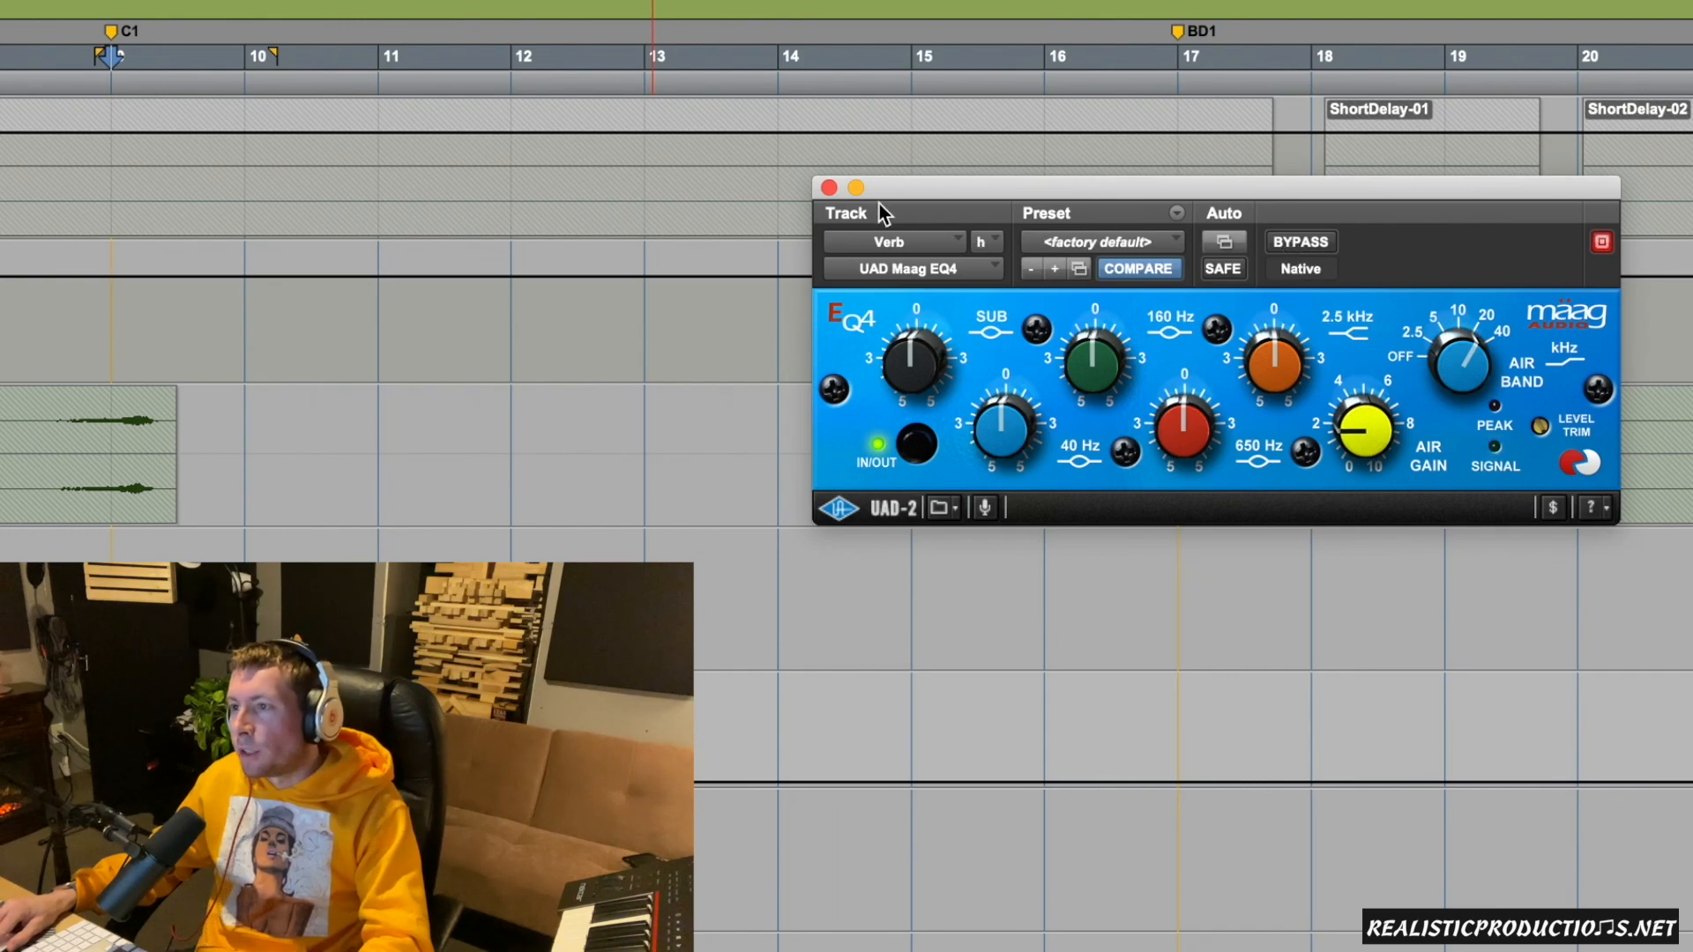
pyautogui.click(829, 187)
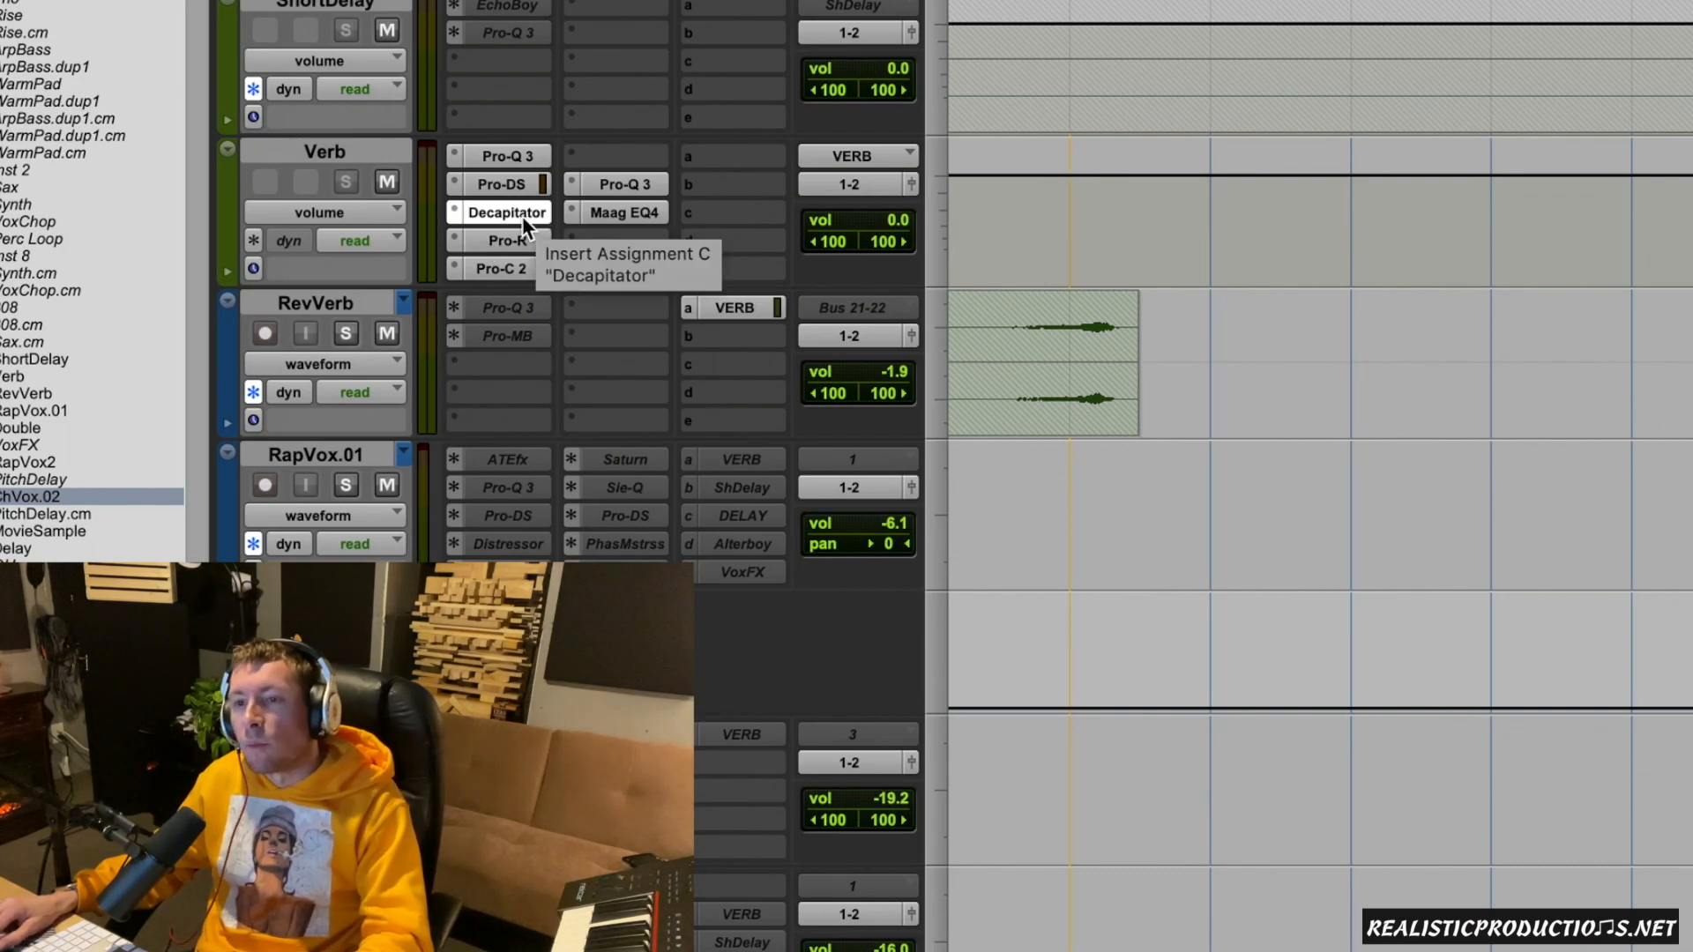
# Step: Try Decapitator in the Verb track's insert slot F, return it to slot C ahead of Pro-R, and open it
pyautogui.moveTo(494, 216); pyautogui.dragTo(621, 155)
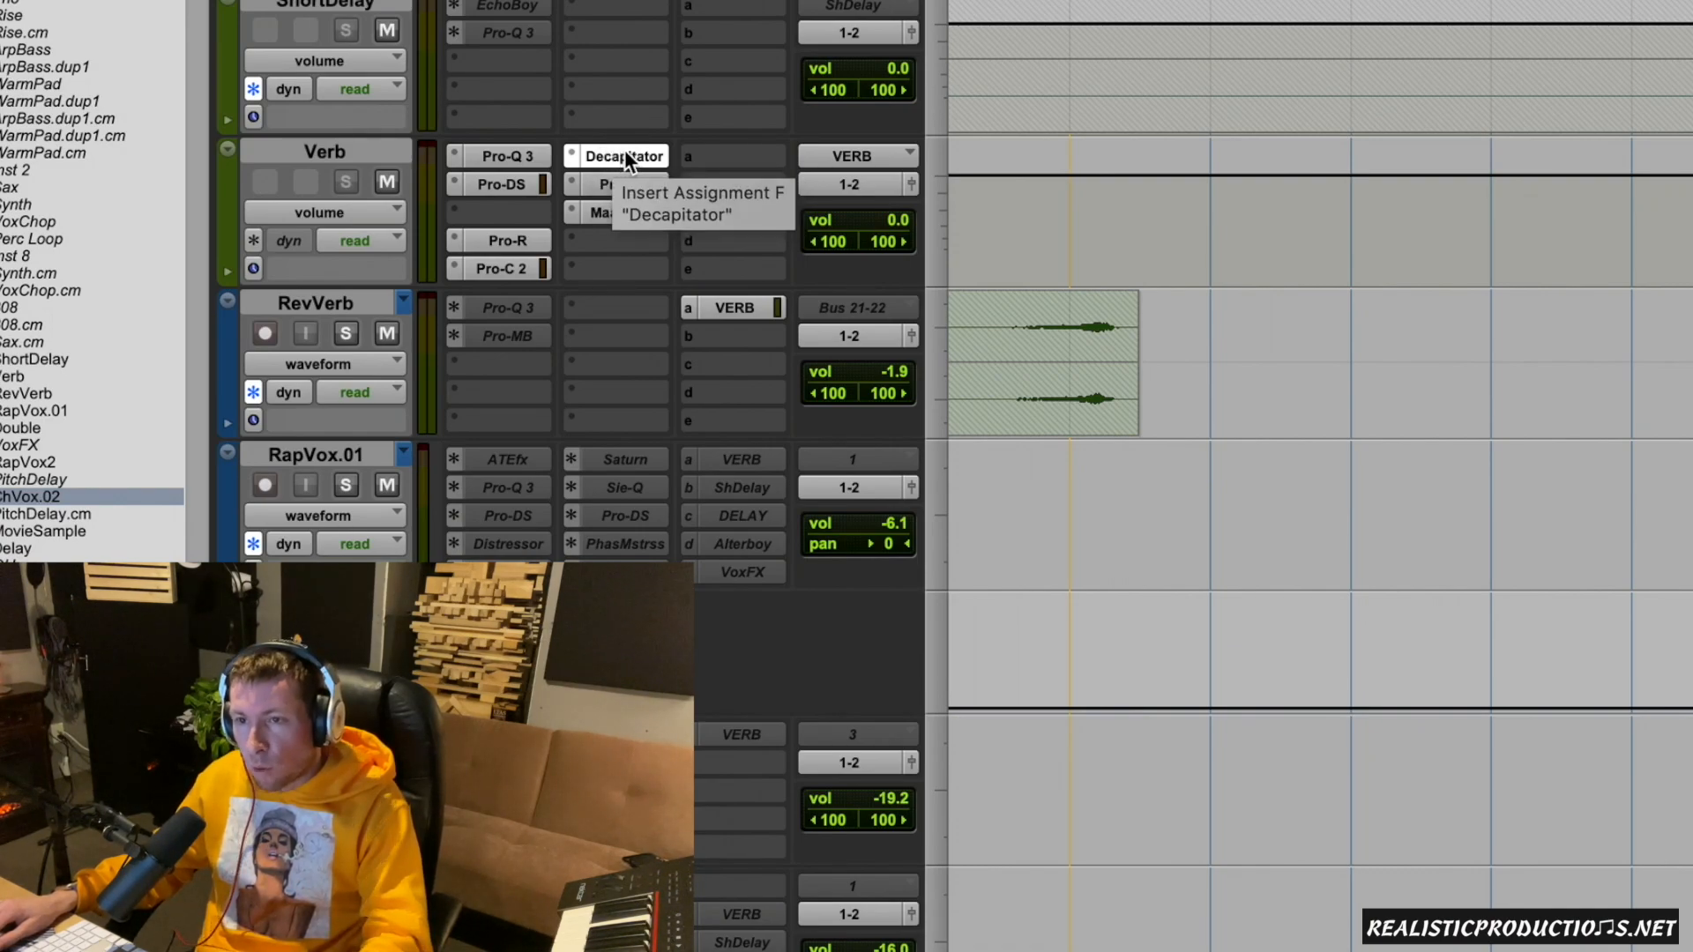
pyautogui.click(528, 212)
pyautogui.moveTo(529, 206); pyautogui.dragTo(529, 206)
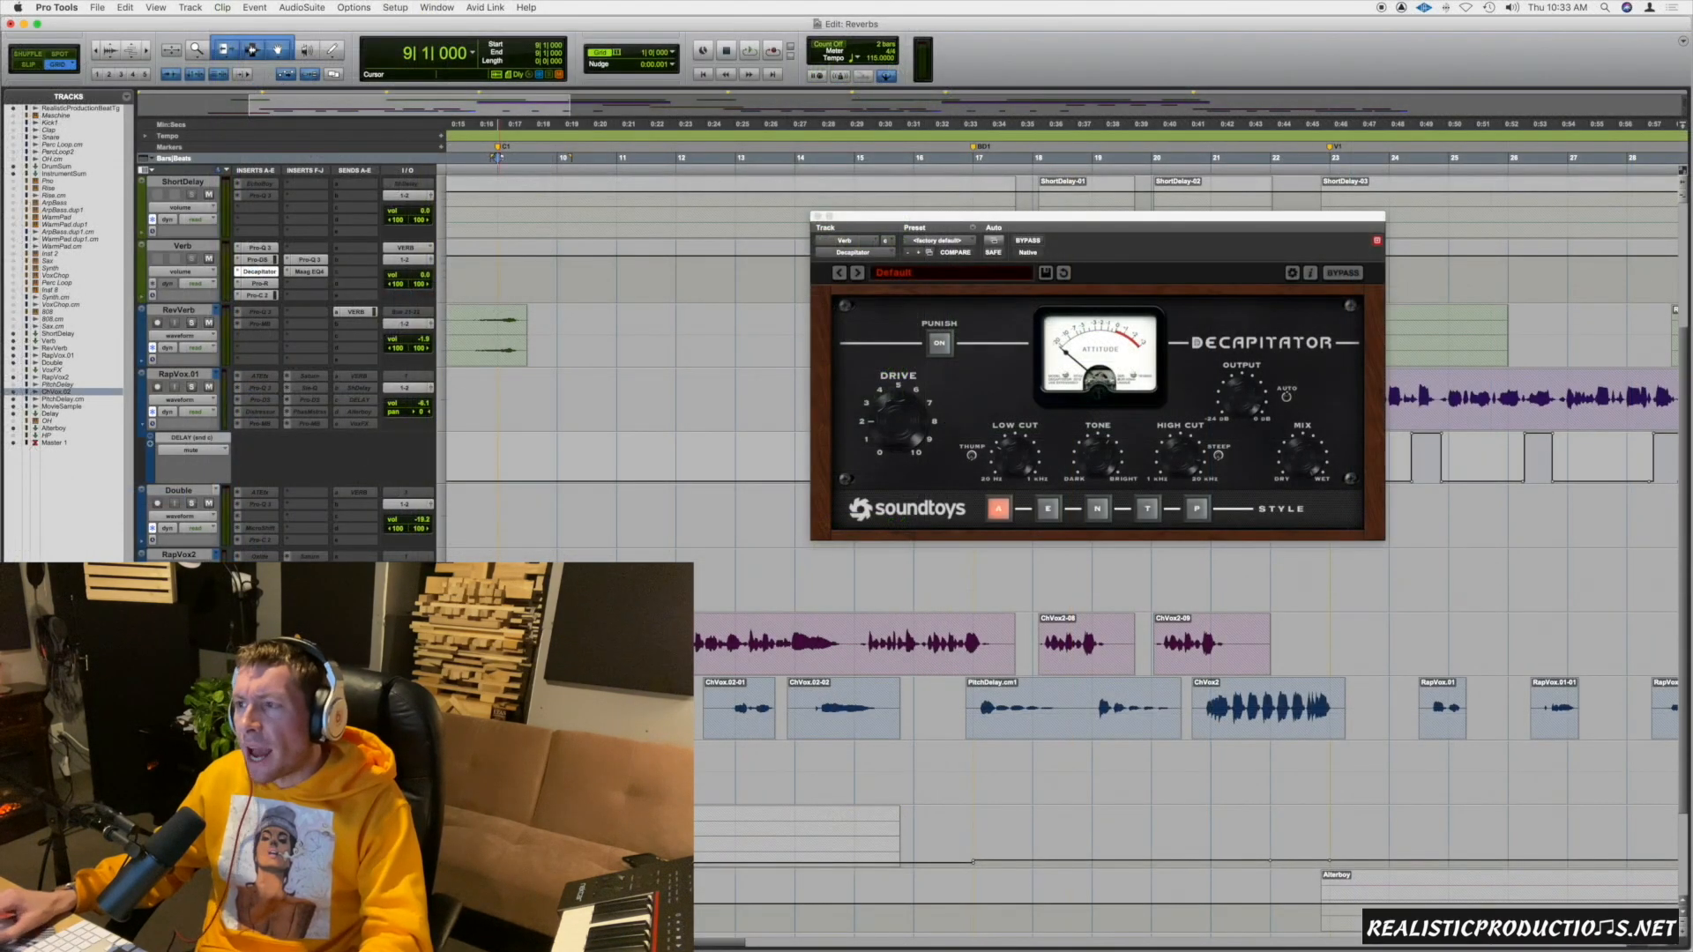
# Step: Compare playback with Decapitator bypassed and engaged while it sits before Pro-R
pyautogui.click(1028, 242)
pyautogui.press('space')
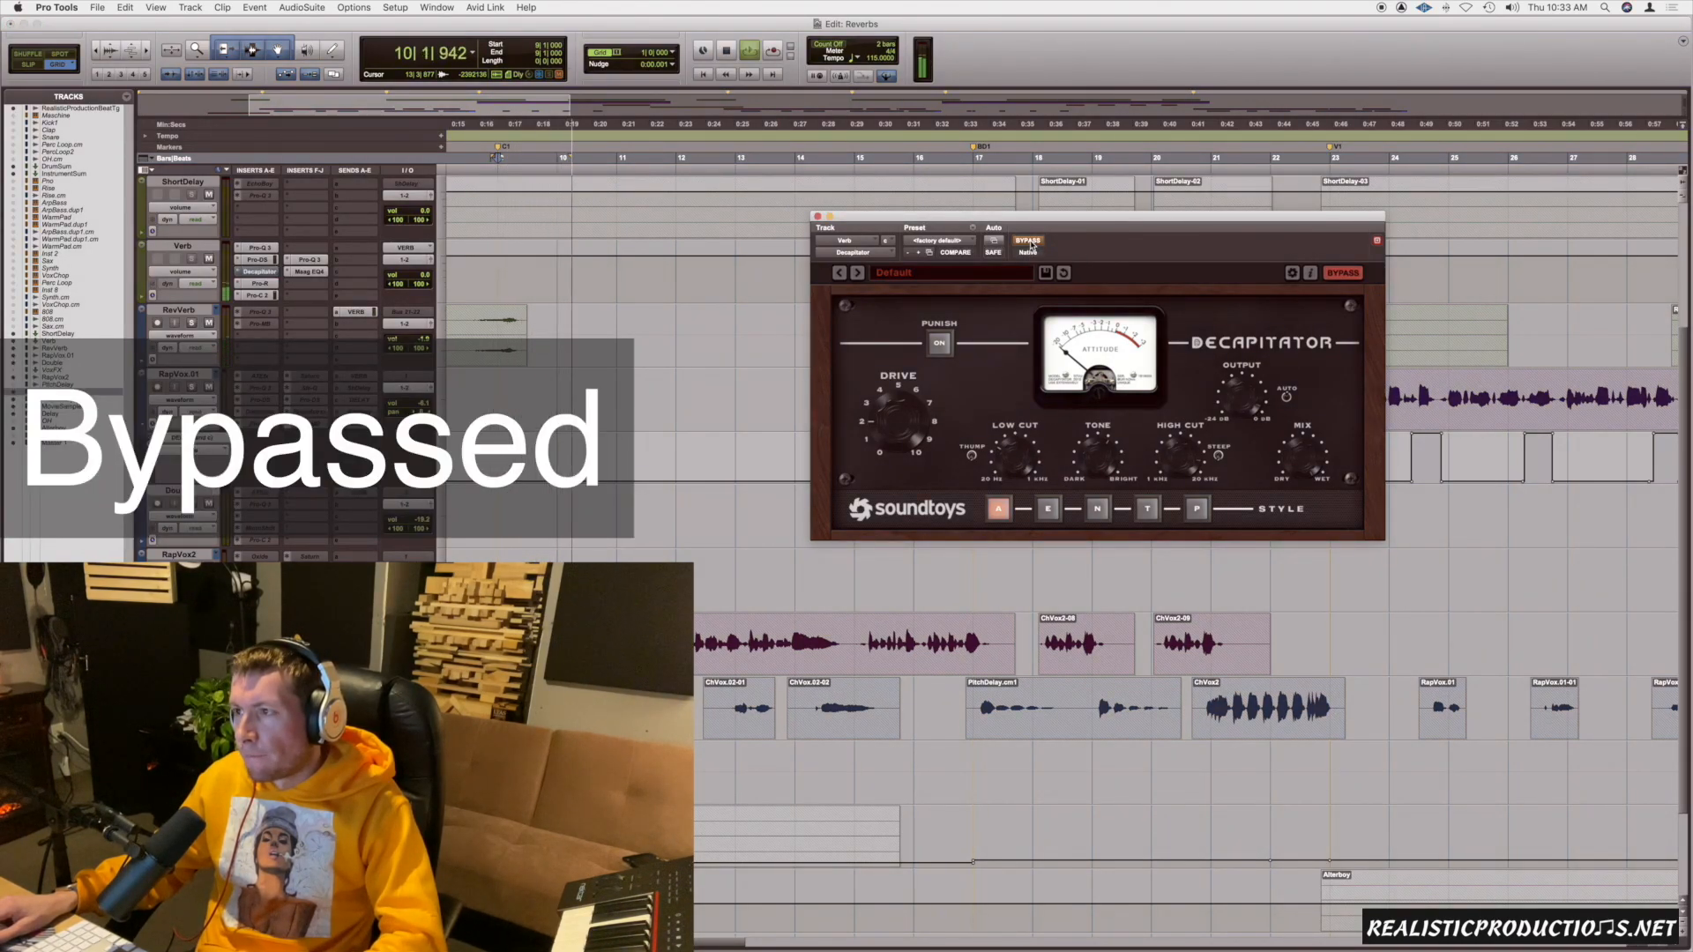
pyautogui.click(1028, 241)
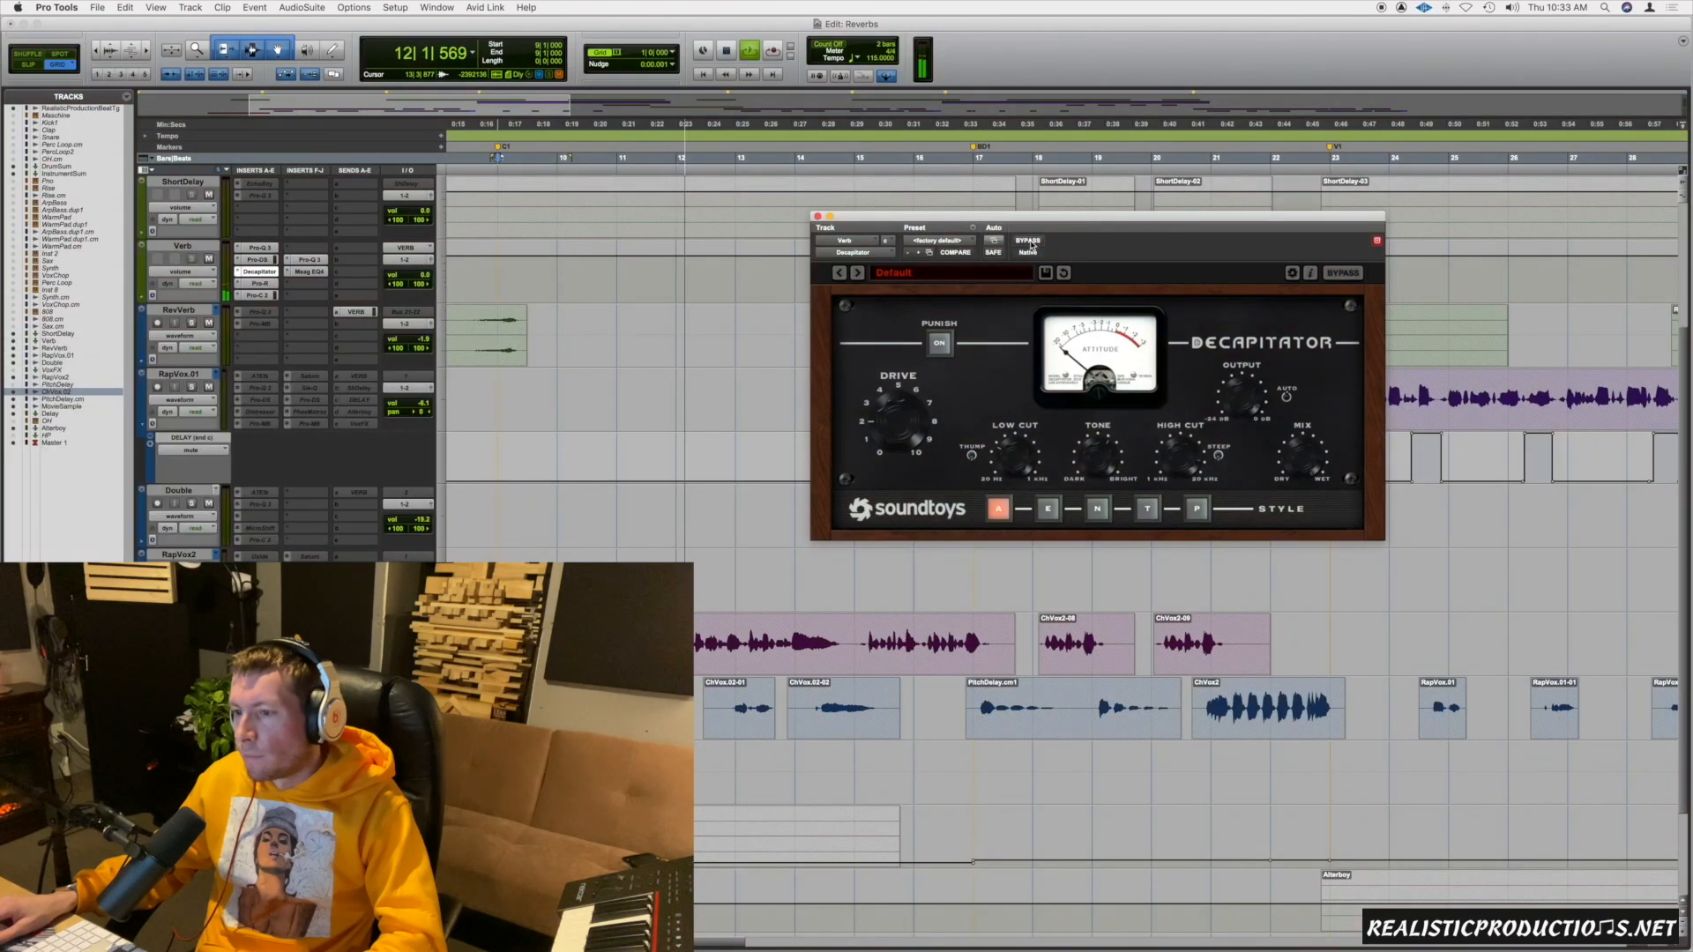
pyautogui.press('space')
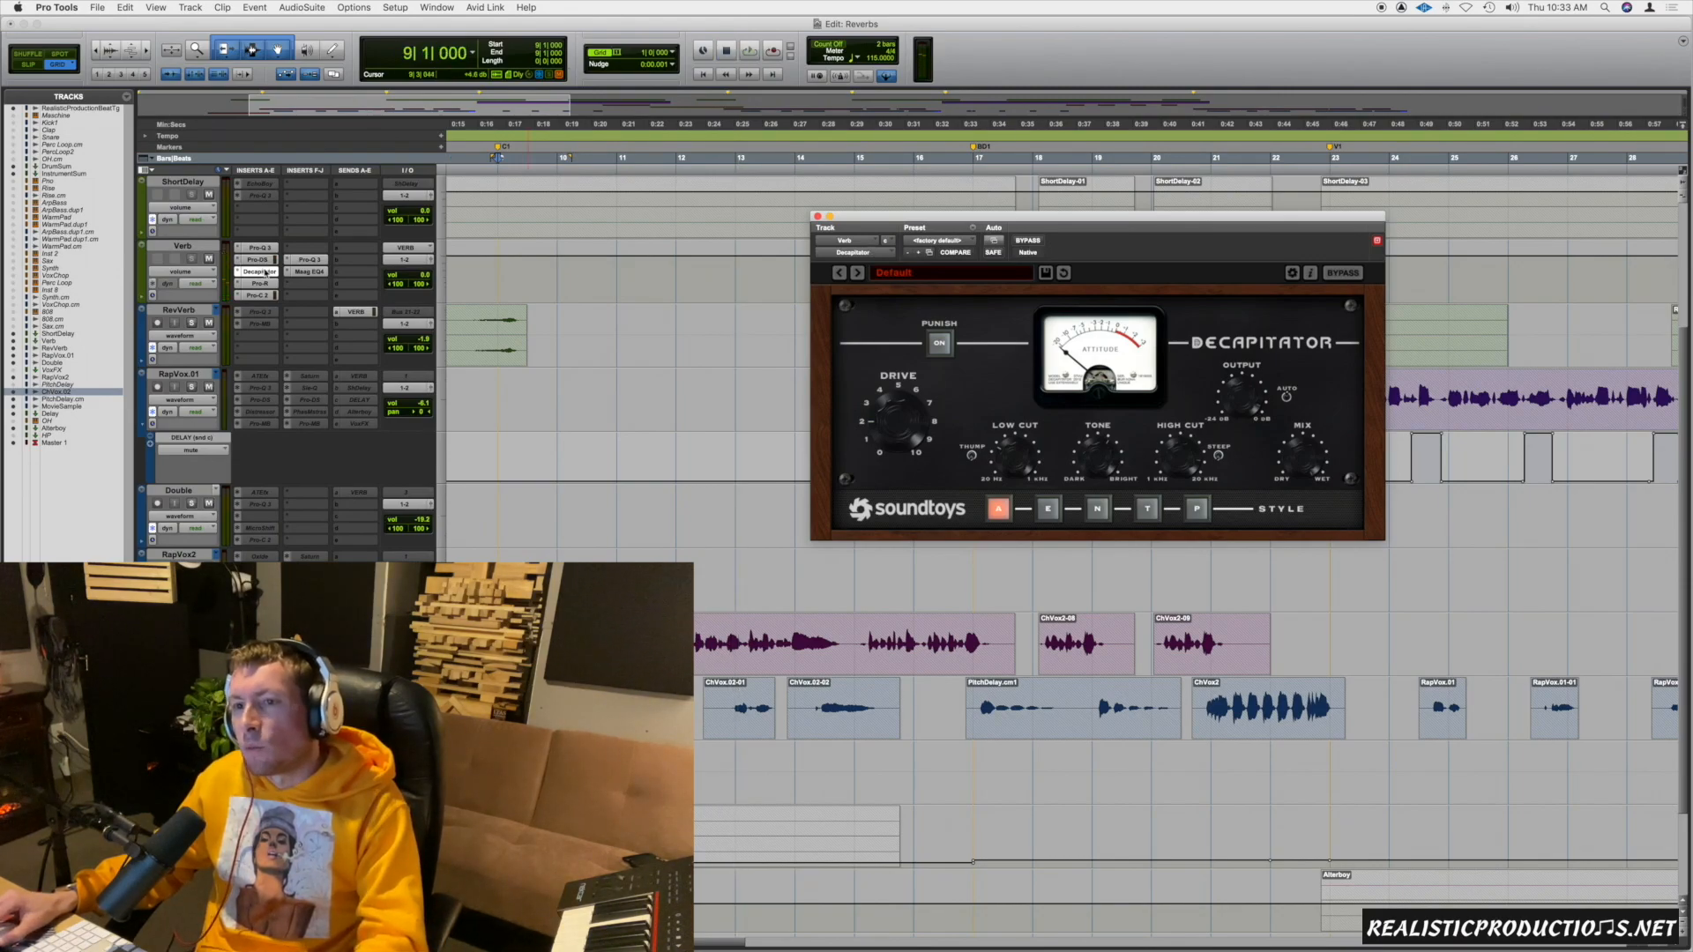
# Step: Move Decapitator to insert slot F after Pro-C 2 and compare playback with it bypassed and engaged
pyautogui.moveTo(261, 273); pyautogui.dragTo(309, 250)
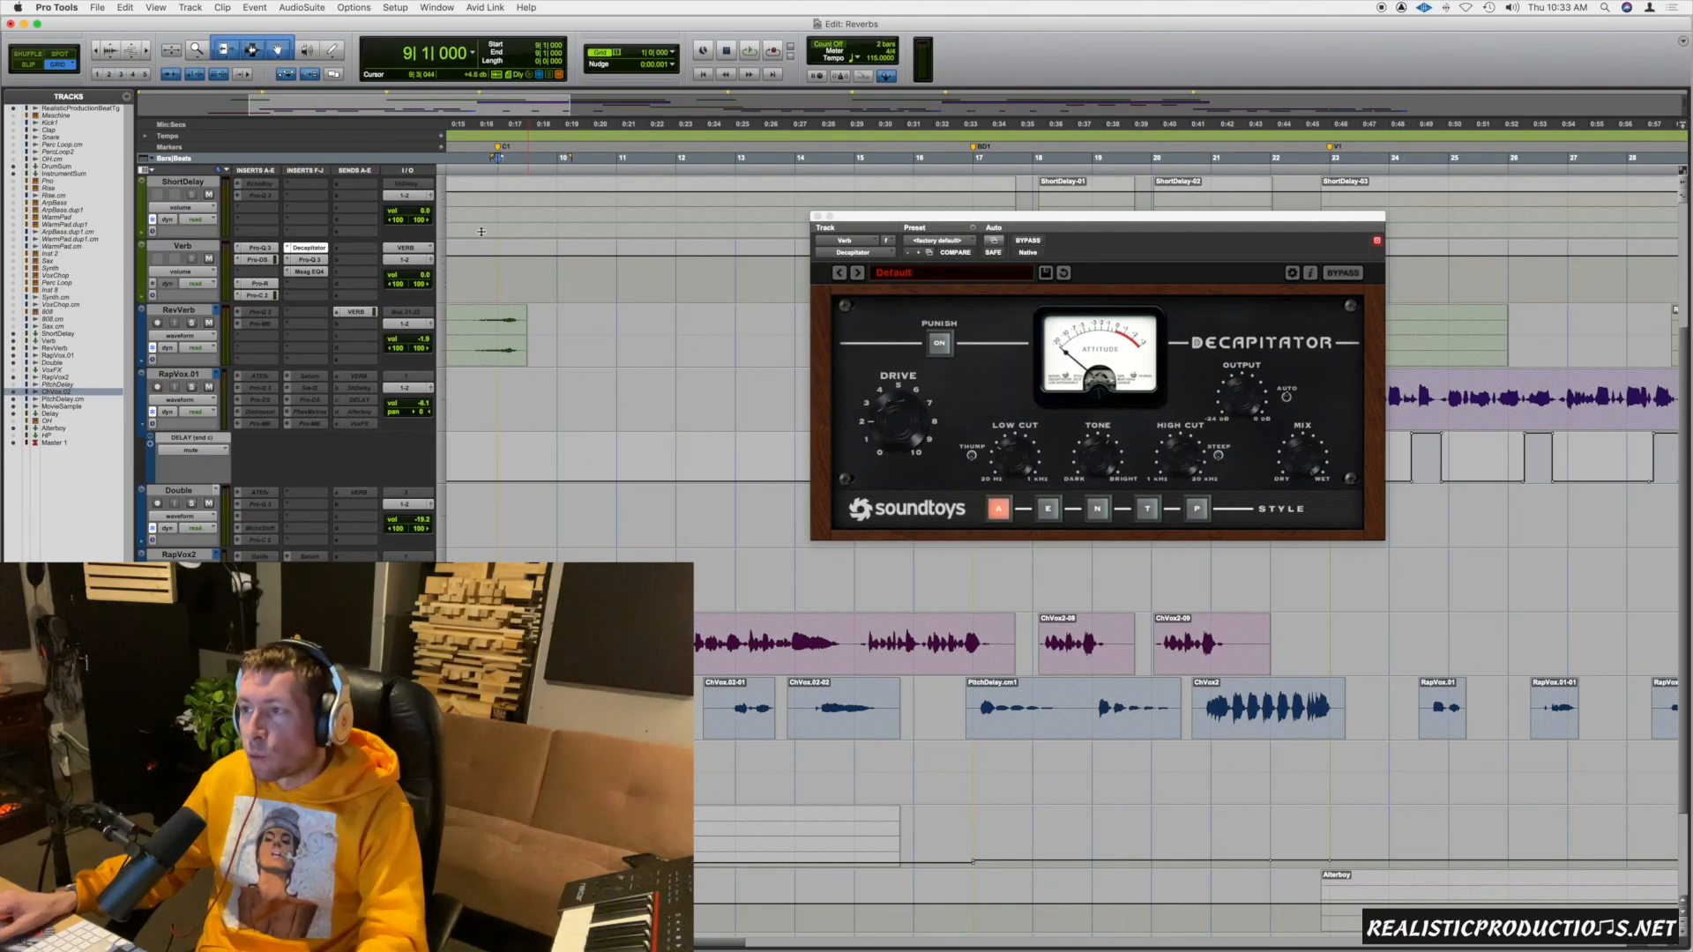
pyautogui.click(1028, 240)
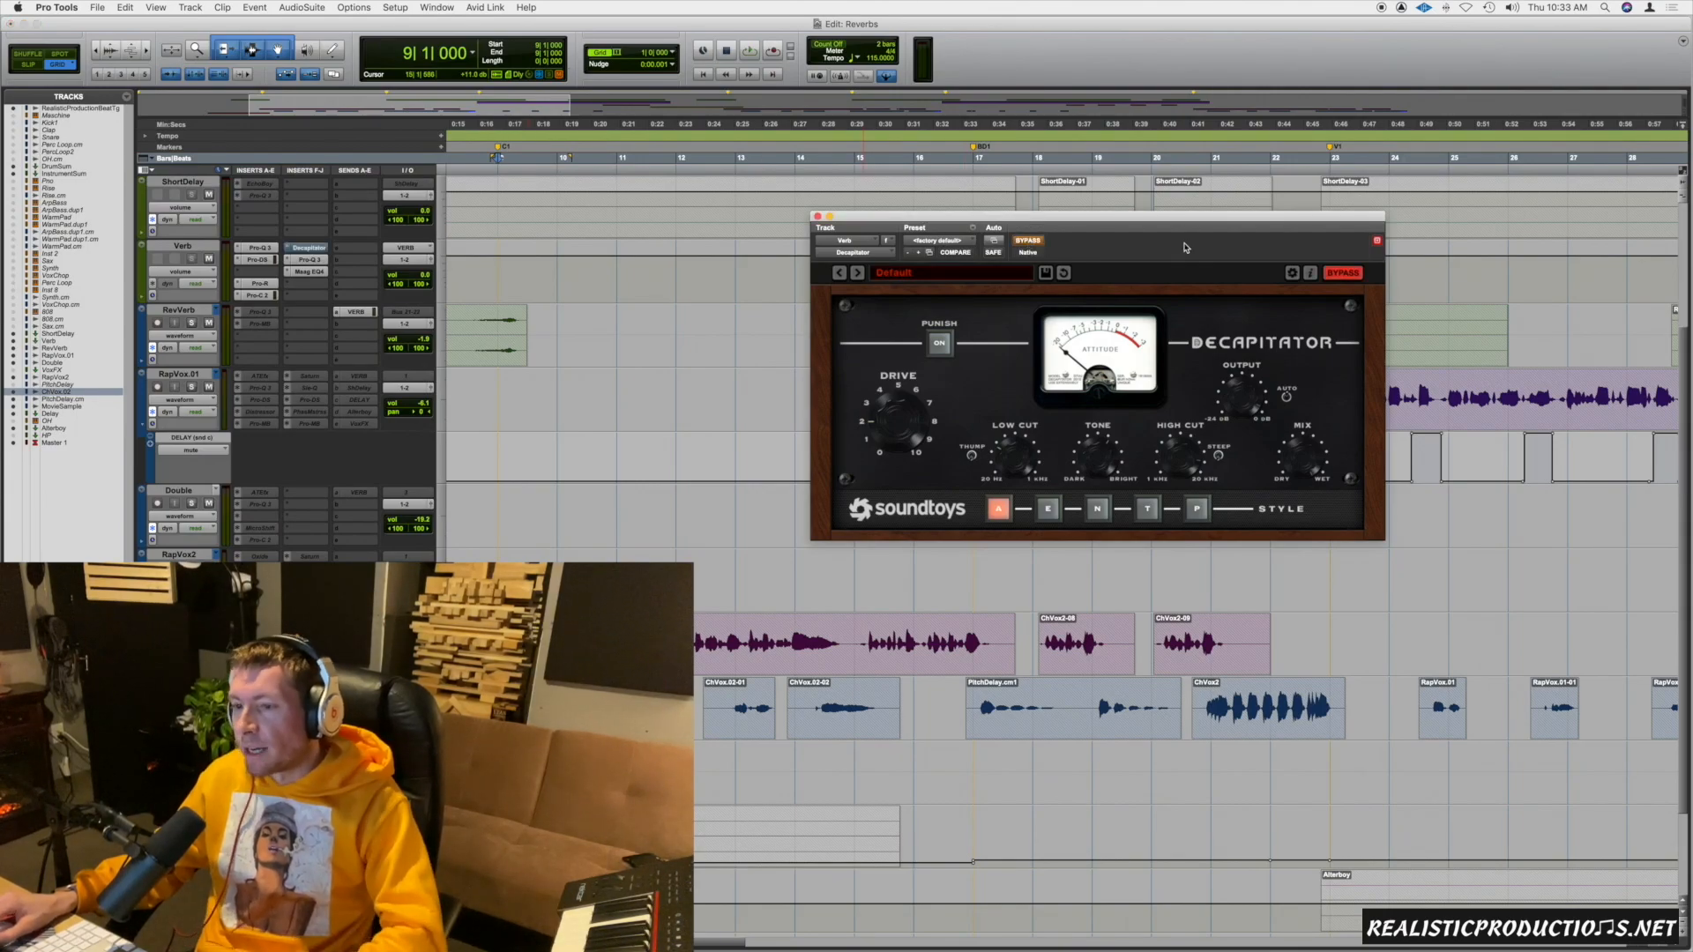
pyautogui.press('space')
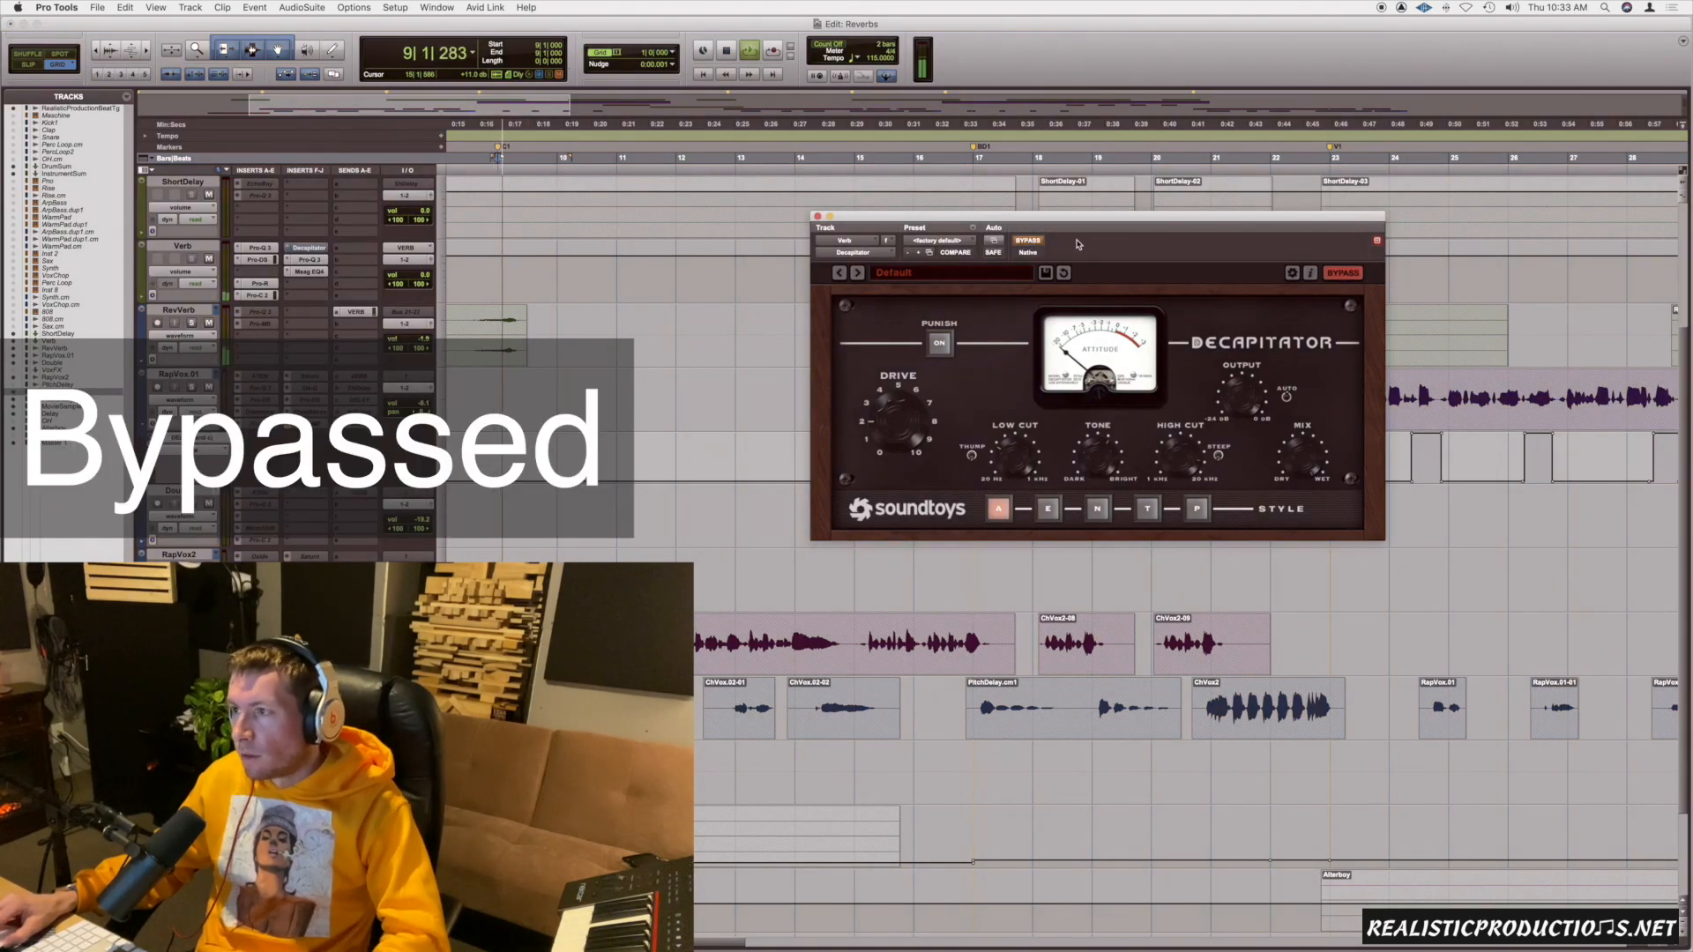
pyautogui.click(1028, 240)
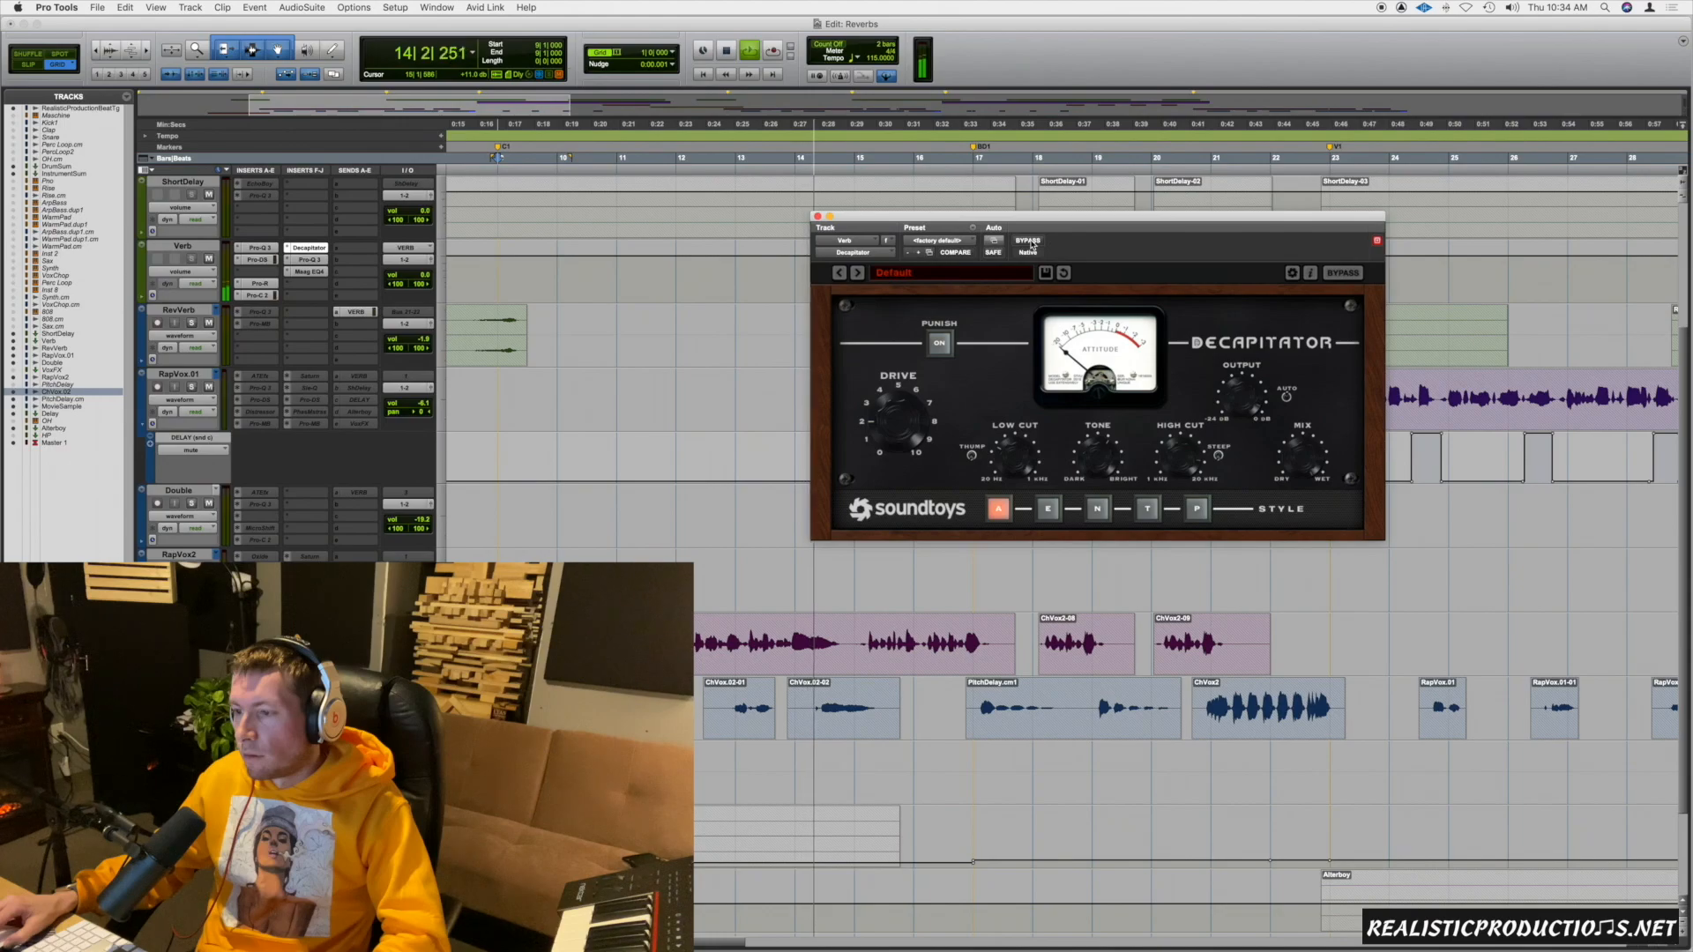
pyautogui.click(1029, 241)
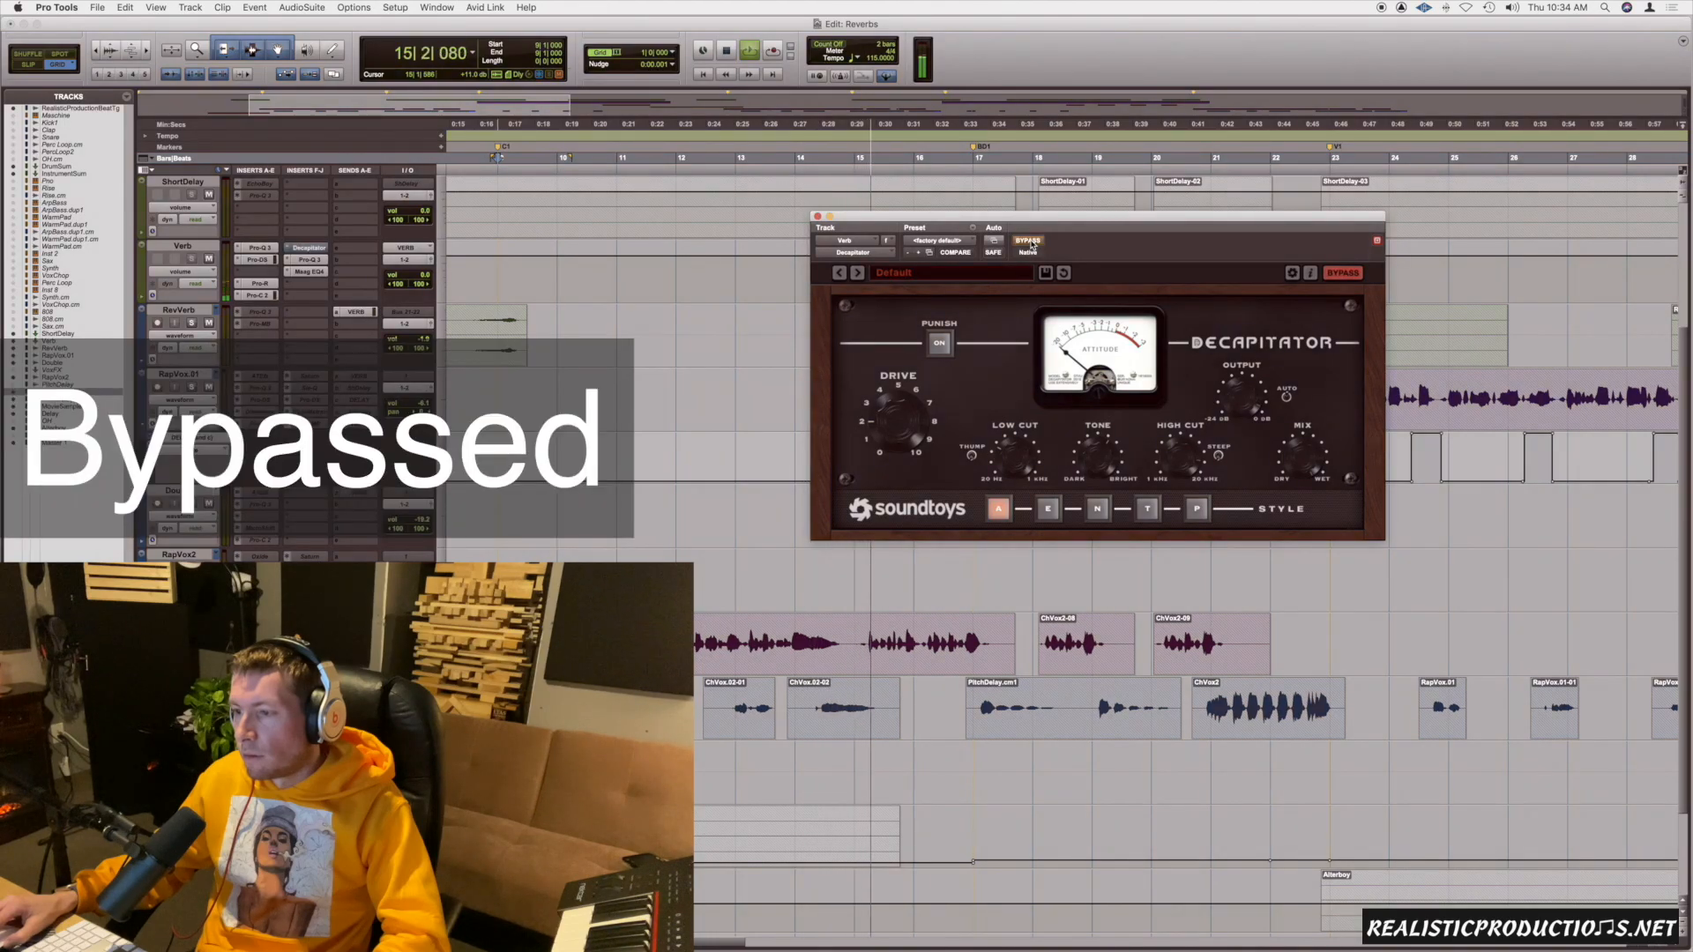
pyautogui.click(1029, 242)
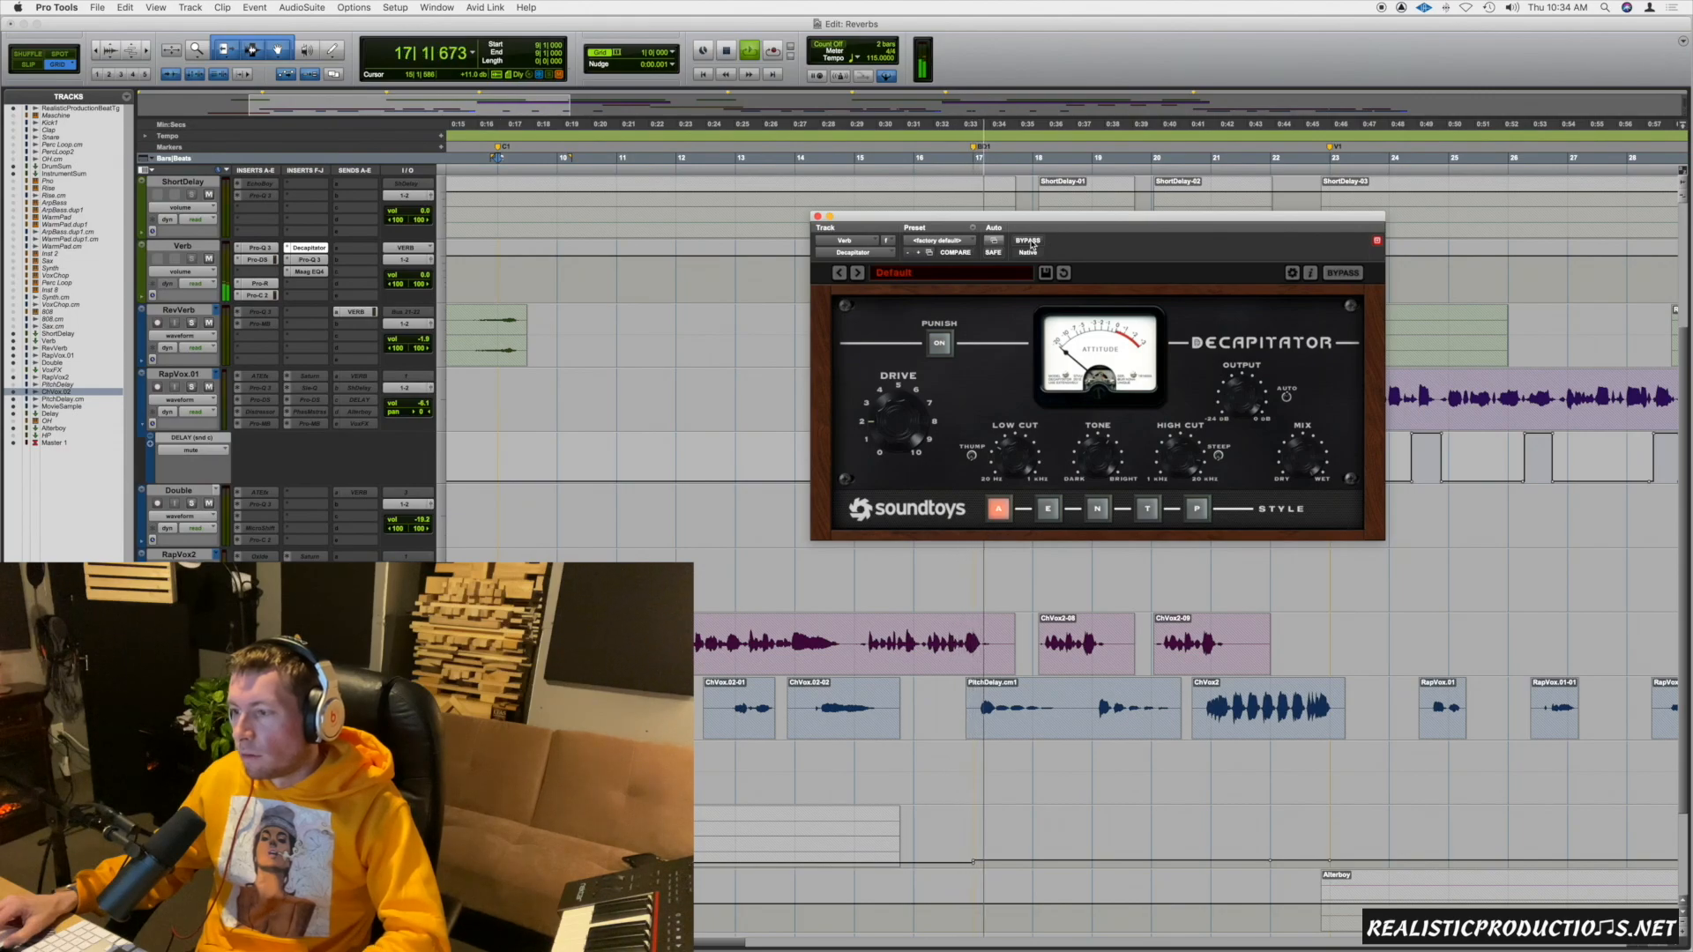
pyautogui.press('space')
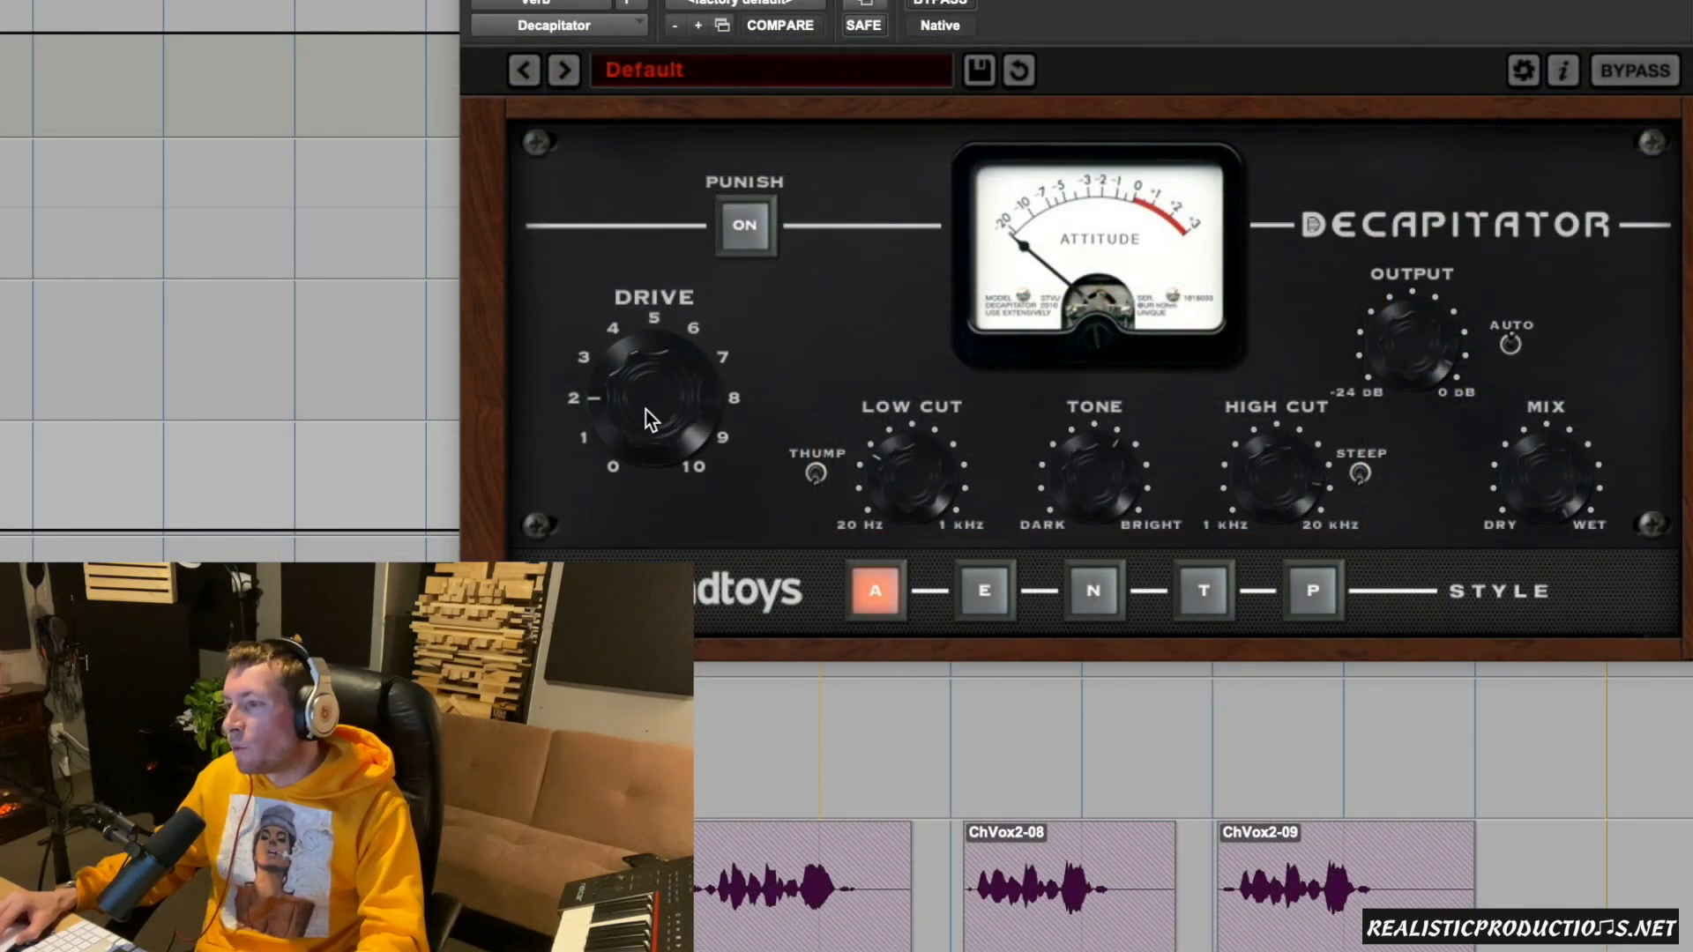
# Step: Nudge Decapitator's low-cut, high-cut and tone controls to shape the saturation on the reverb
pyautogui.moveTo(907, 475); pyautogui.dragTo(908, 468)
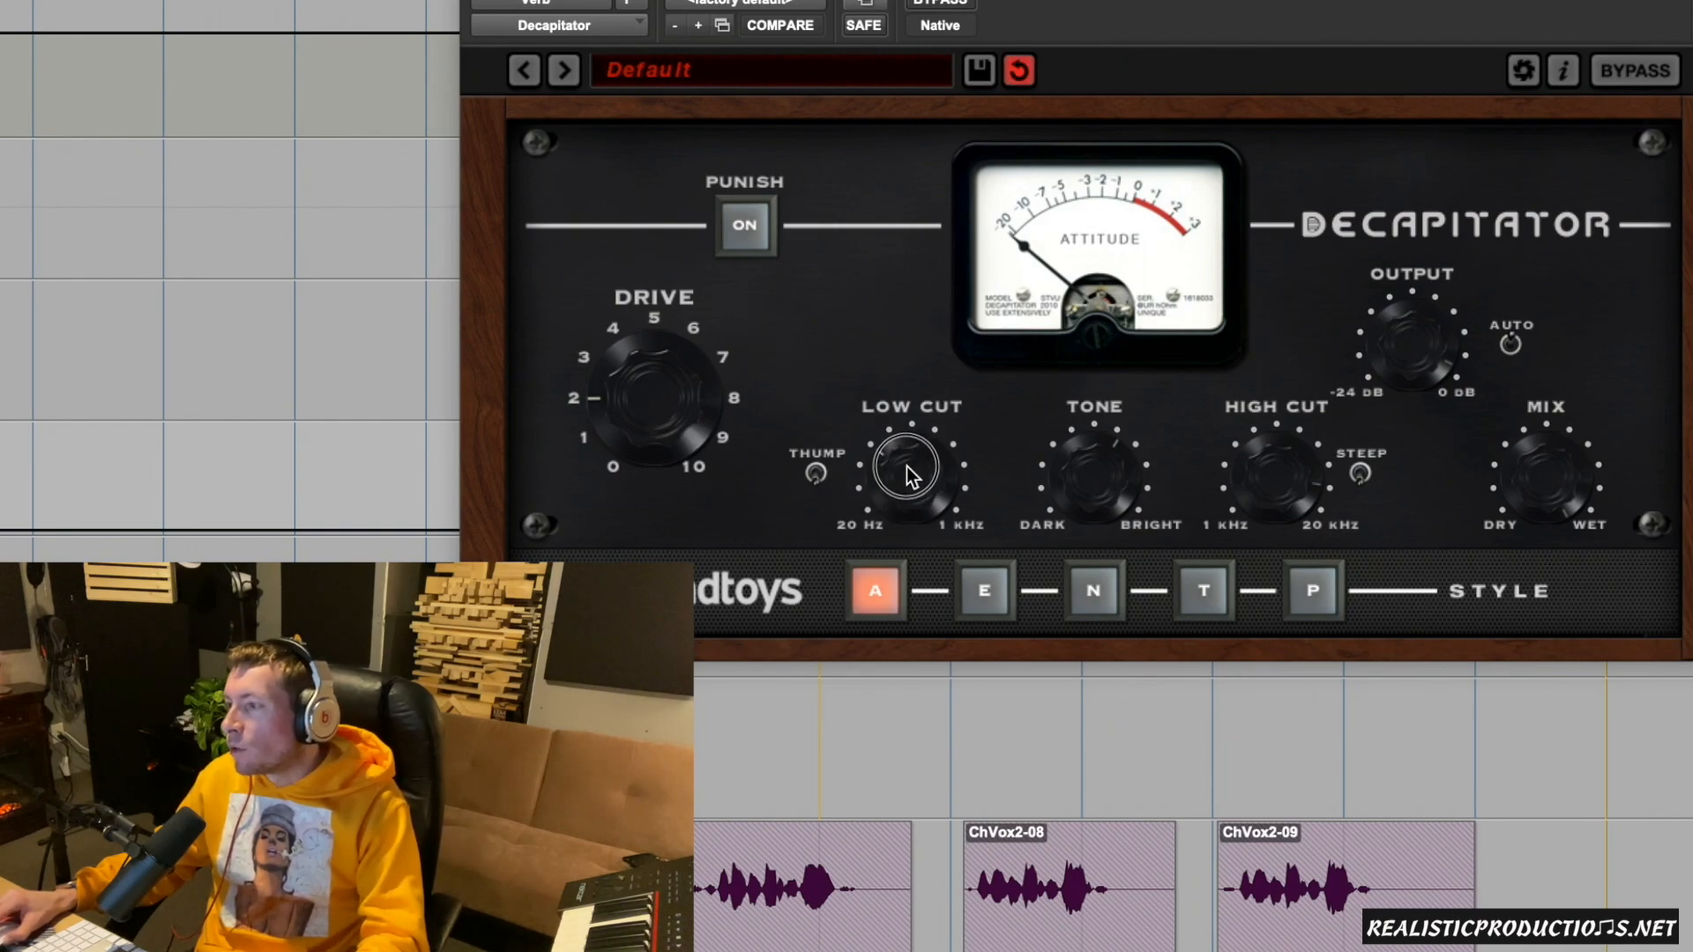
pyautogui.moveTo(1271, 468); pyautogui.dragTo(1274, 464)
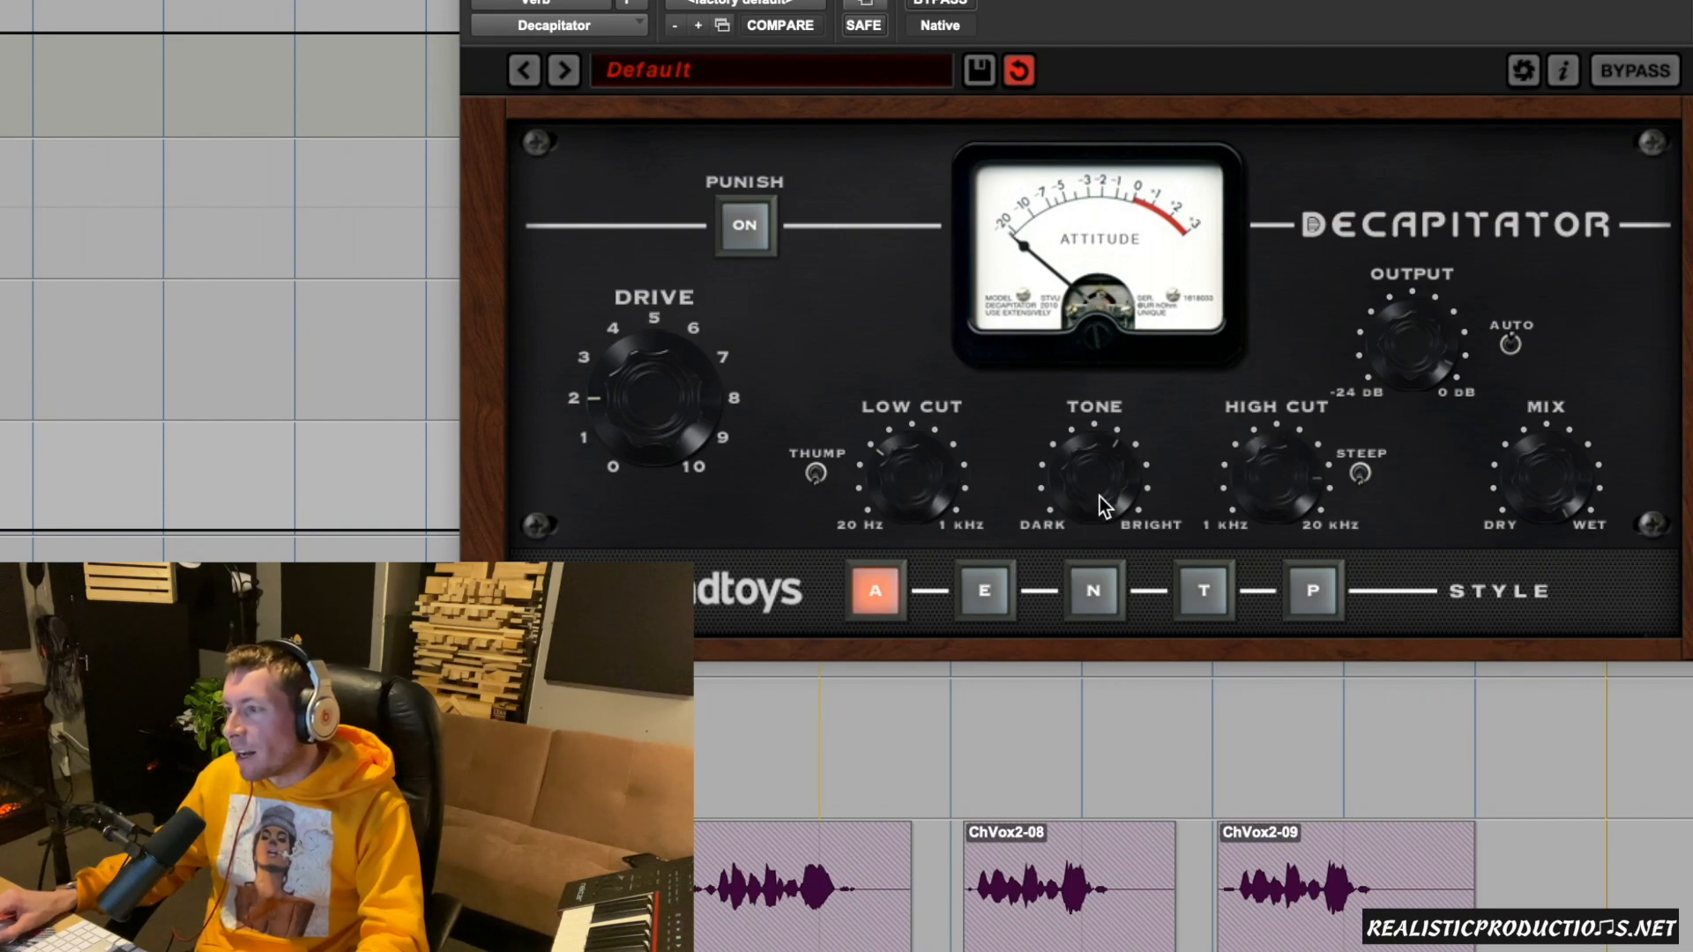
pyautogui.moveTo(1098, 477); pyautogui.dragTo(1098, 474)
pyautogui.click(1097, 474)
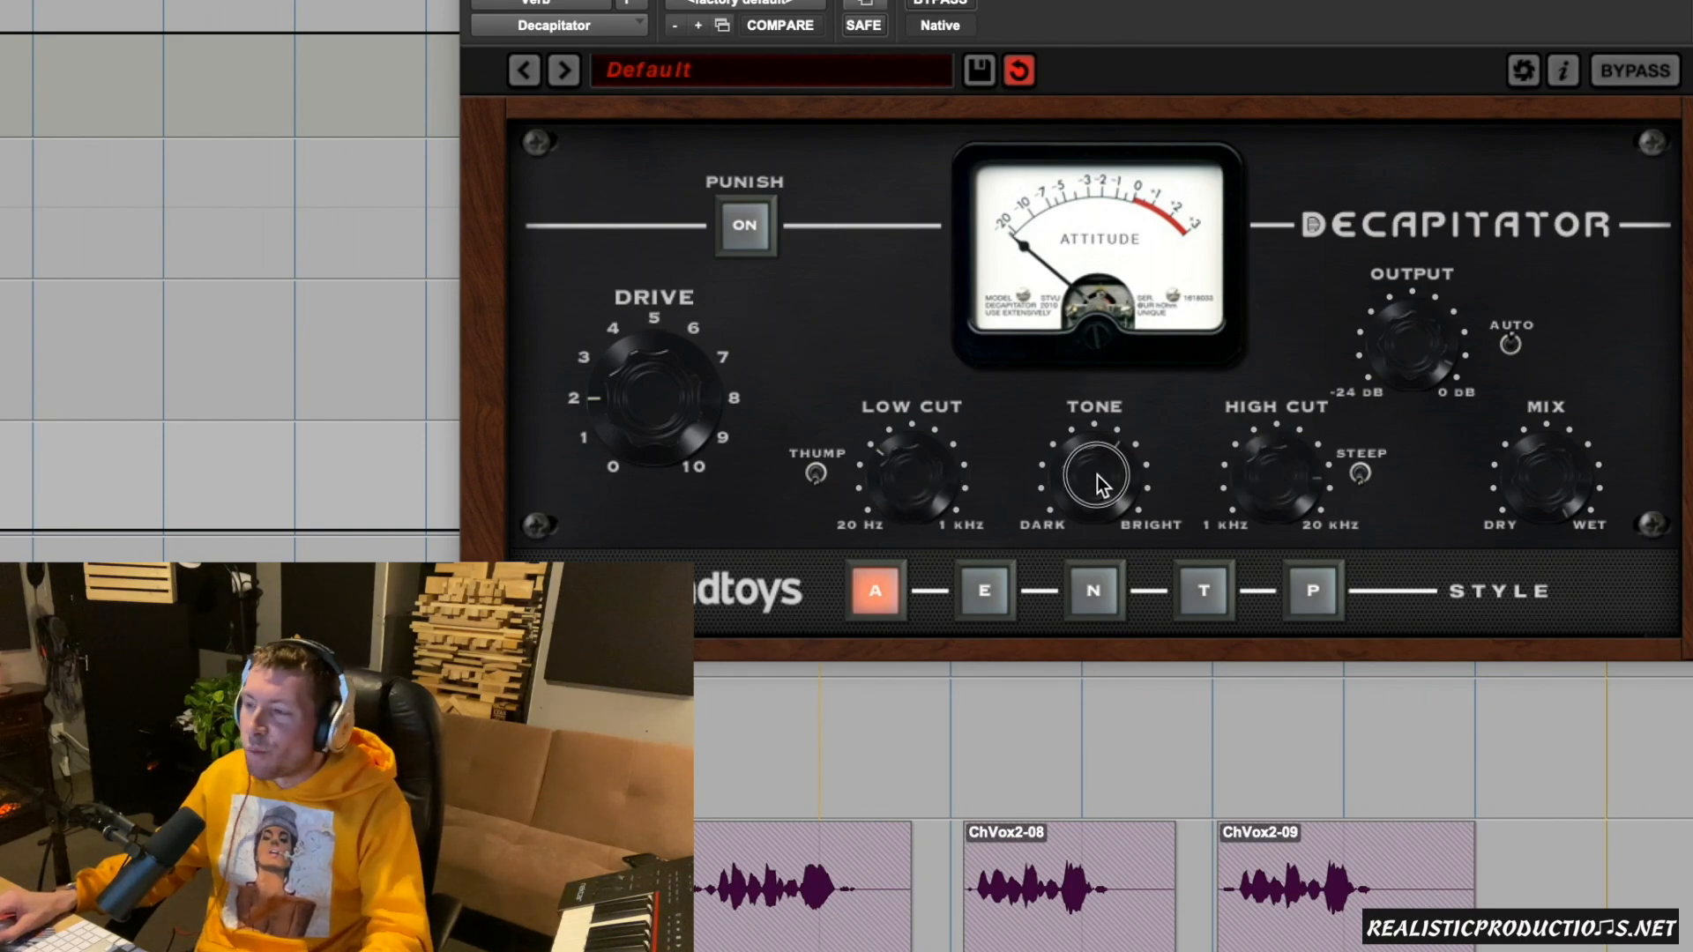